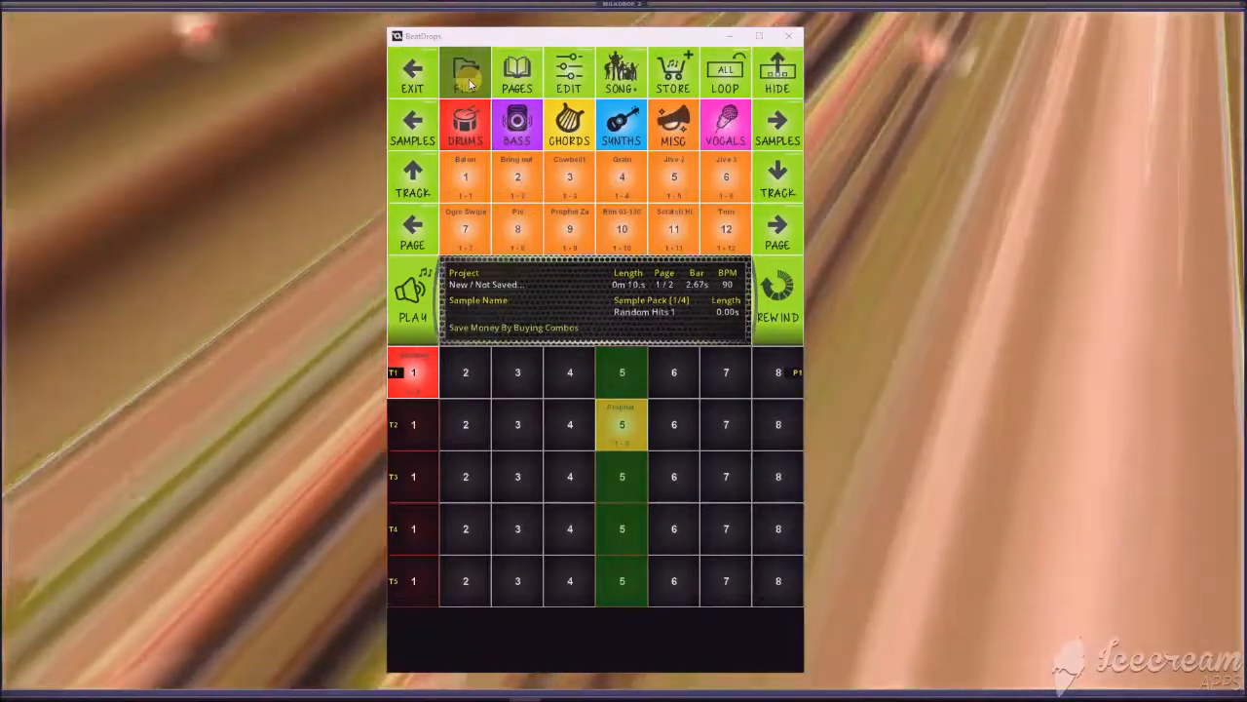
# - Start a new project, accepting the loss of all unsaved data
pyautogui.click(465, 78)
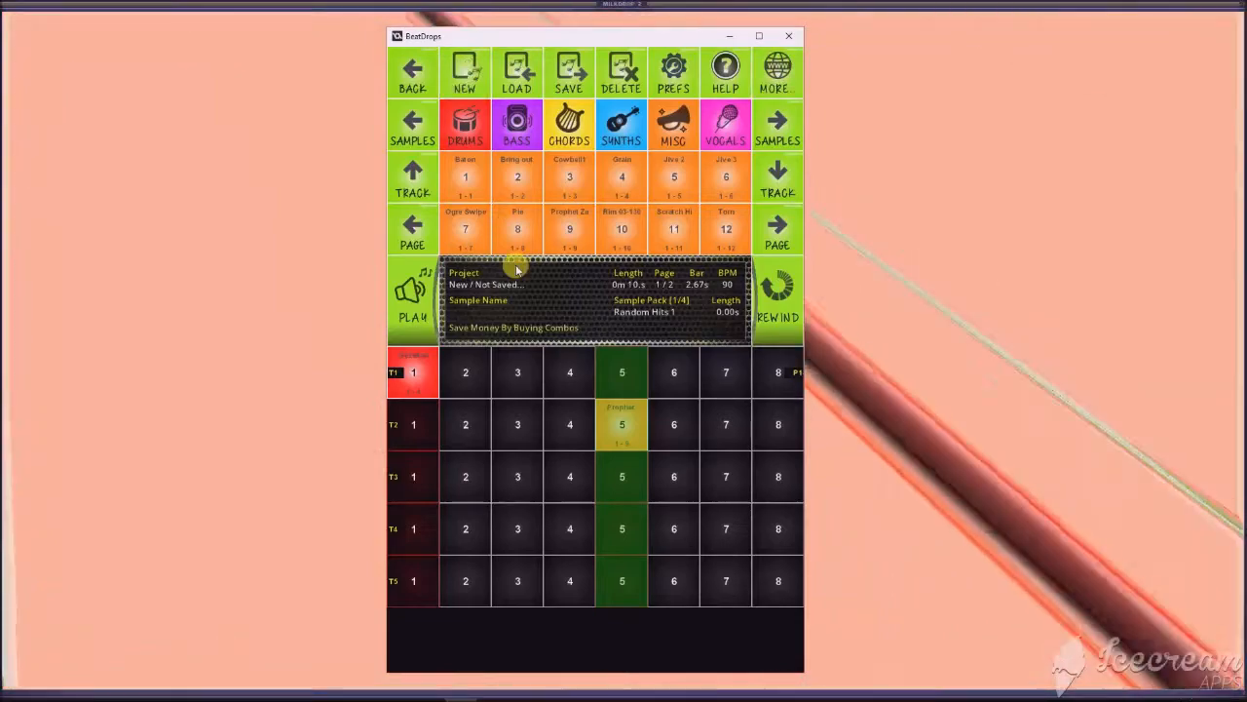
pyautogui.click(459, 93)
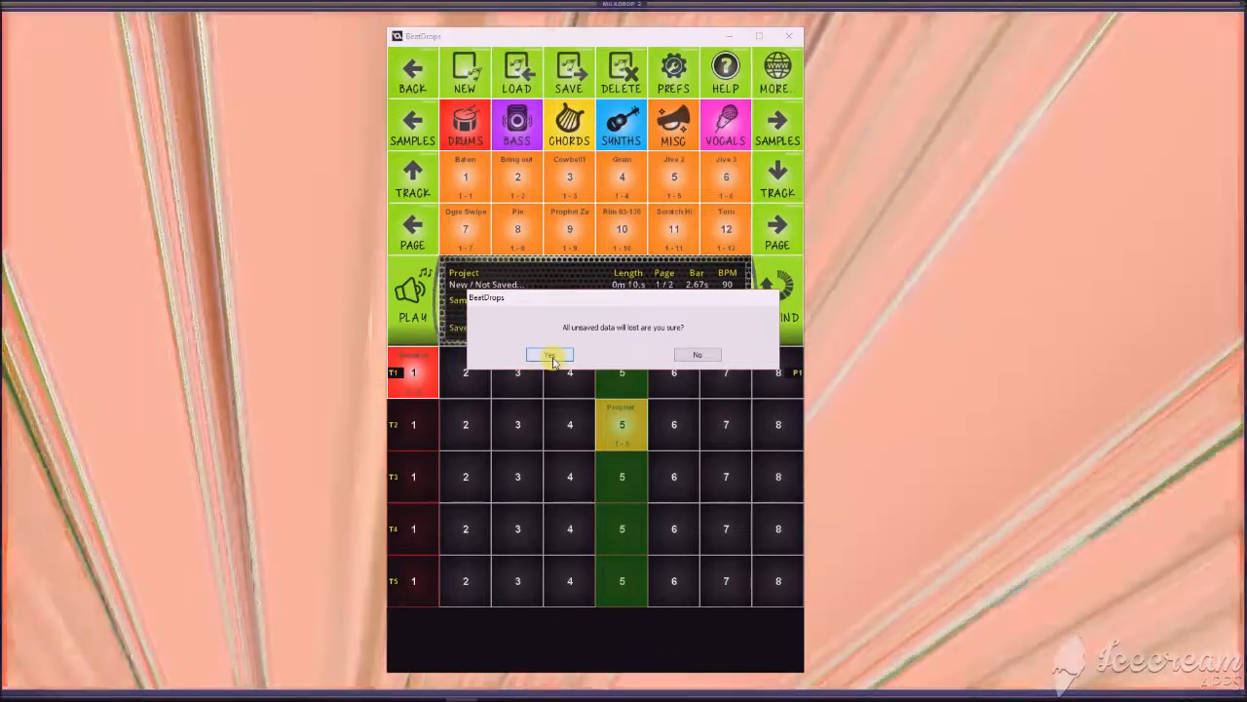
pyautogui.click(551, 356)
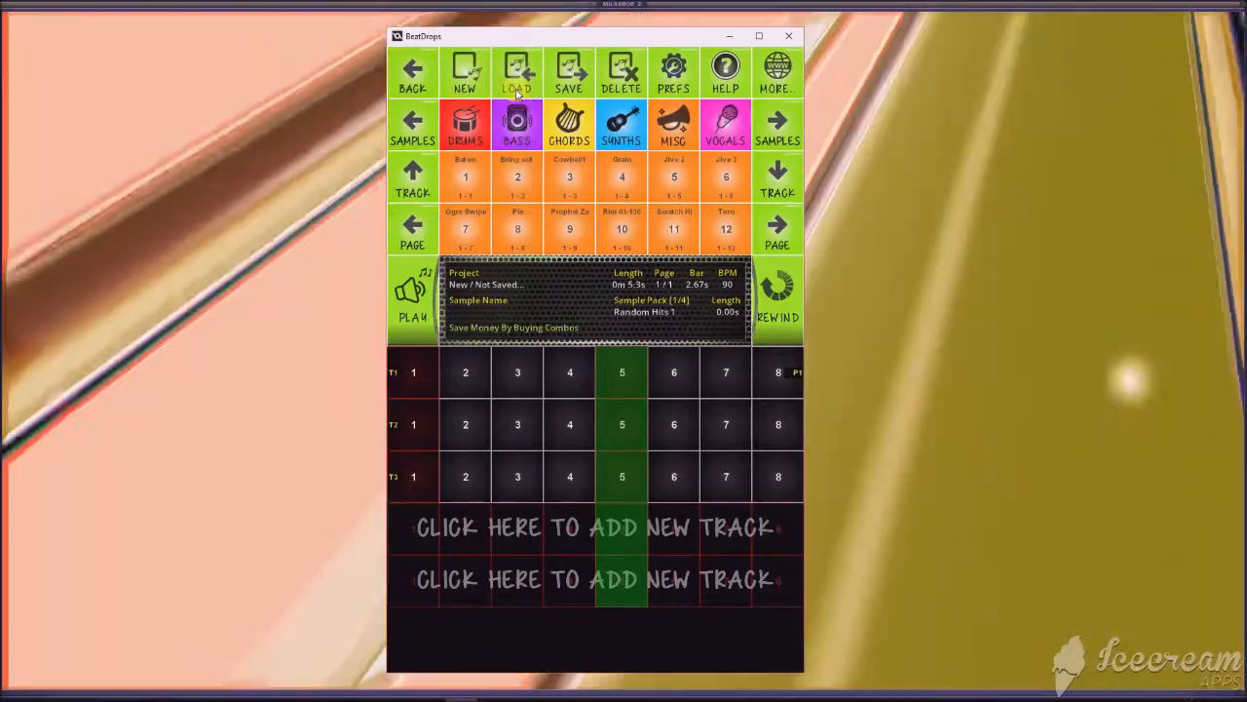
# - Load the saved sALONI project, discarding unsaved data, and check its samples at beat 1 of tracks 2 and 5
pyautogui.click(519, 84)
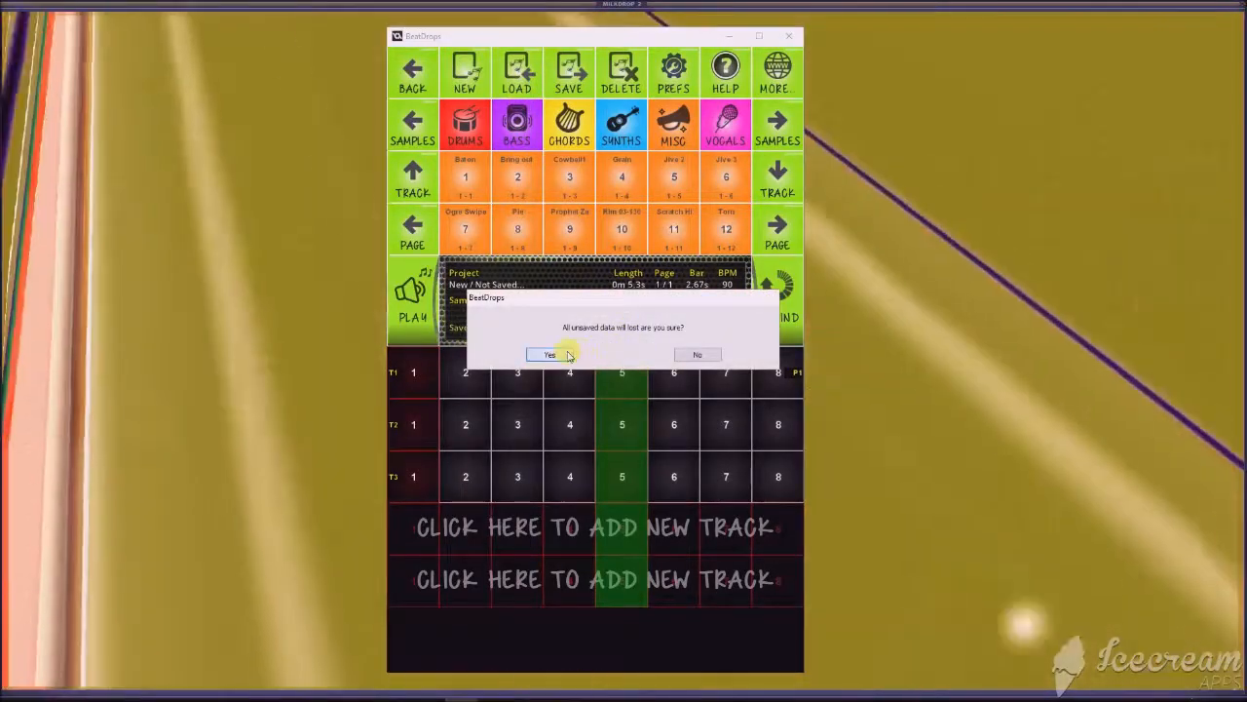
pyautogui.click(567, 354)
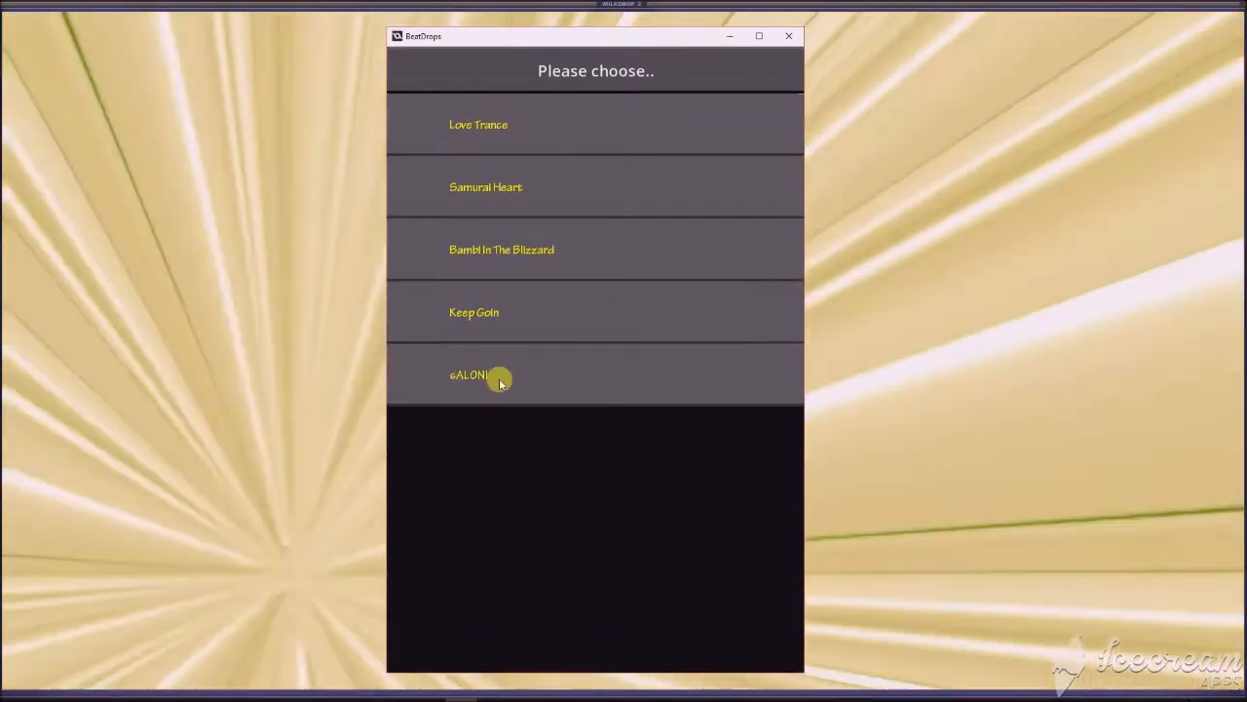
pyautogui.click(499, 379)
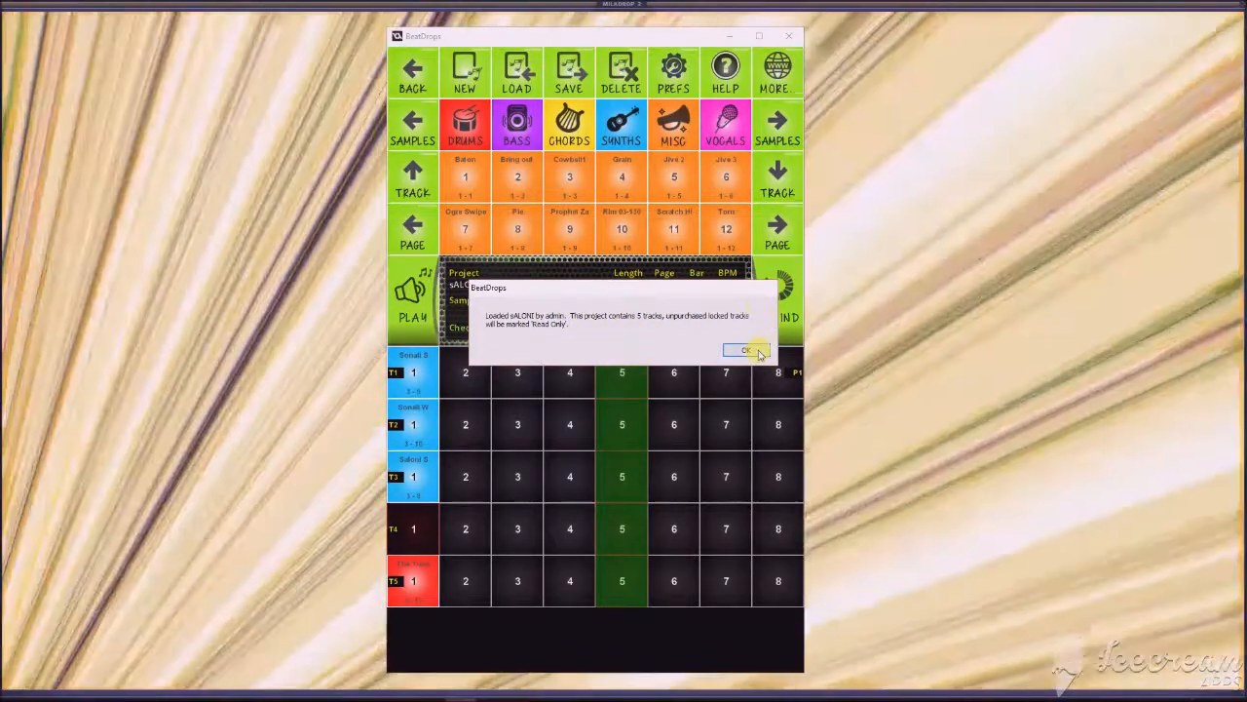
pyautogui.click(746, 351)
pyautogui.click(417, 421)
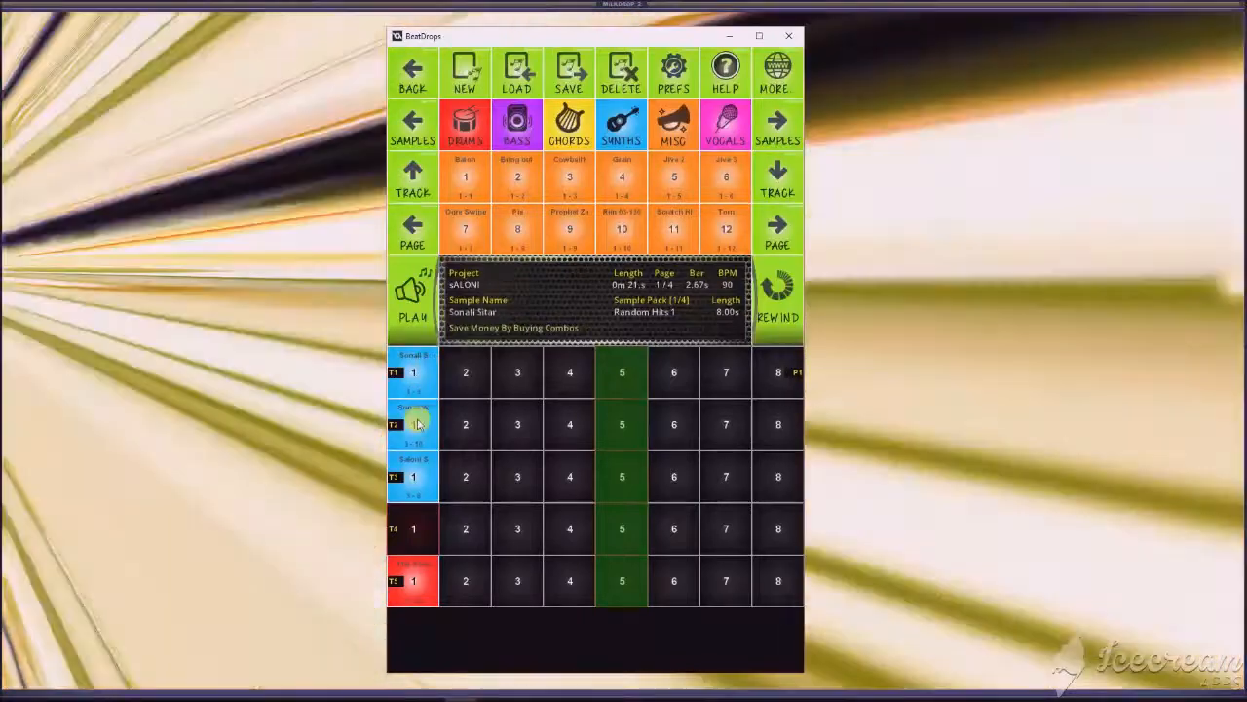
pyautogui.click(419, 577)
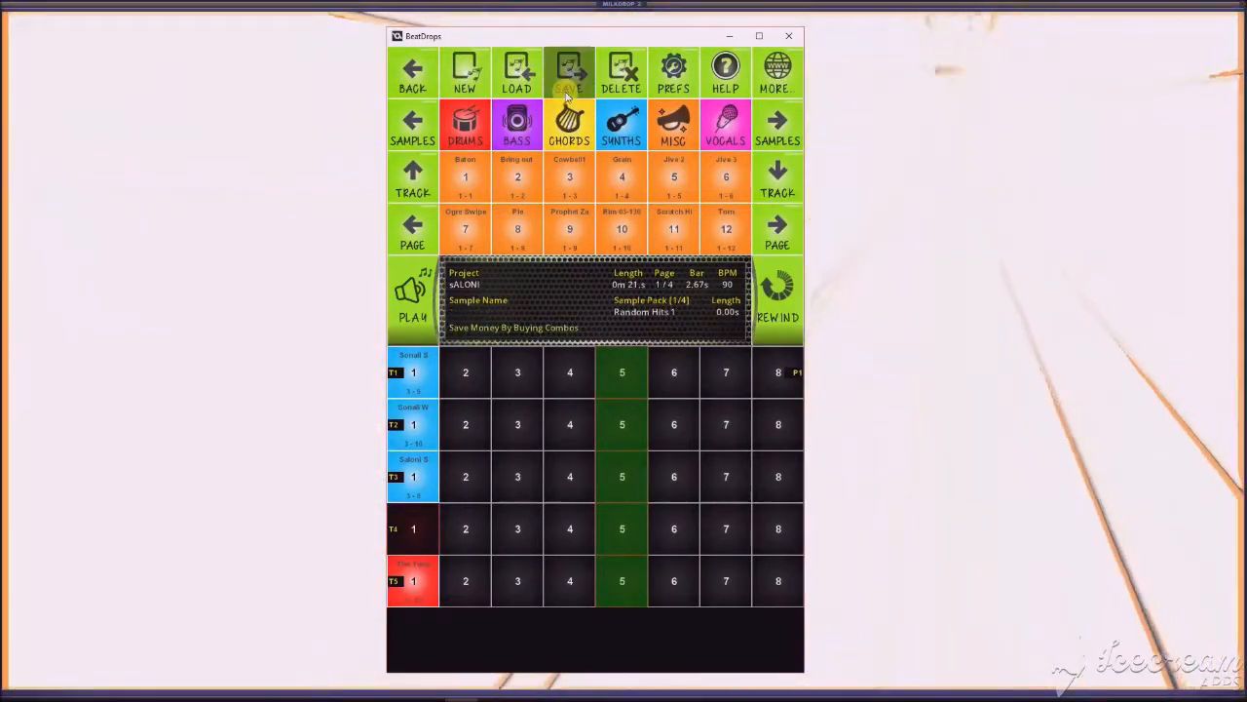
# - Save the project as sALONI, overwriting the existing version
pyautogui.click(567, 91)
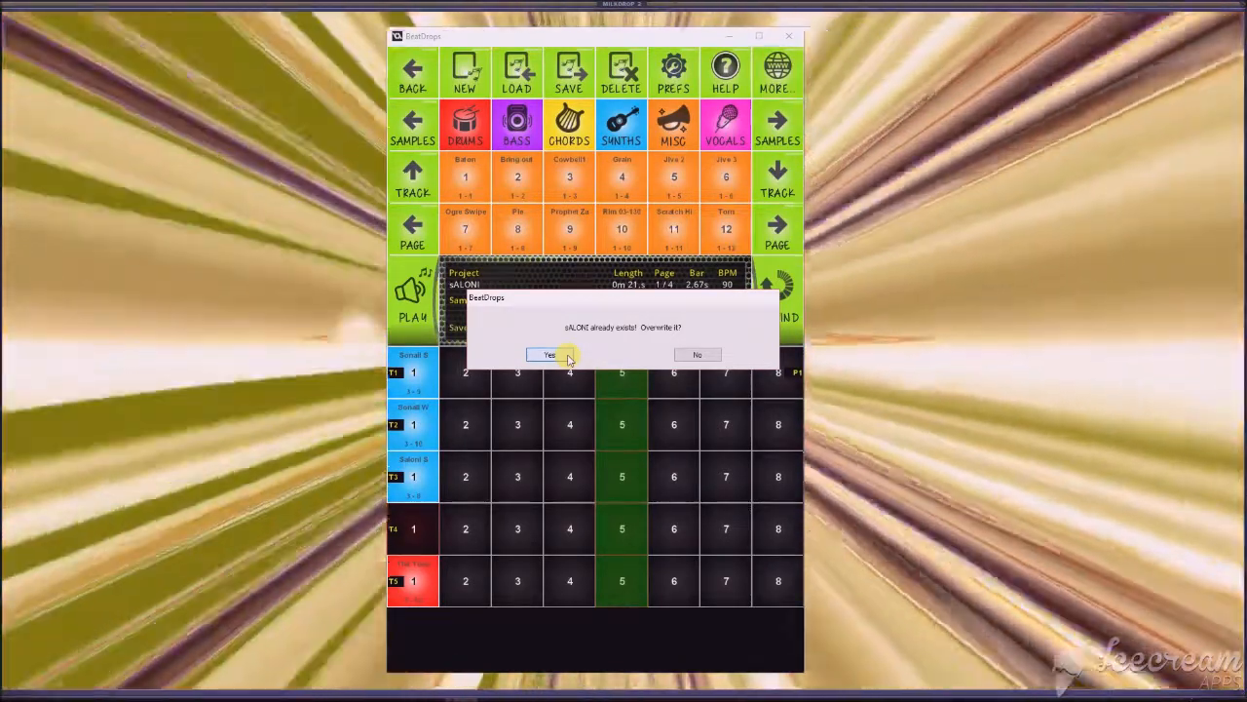
pyautogui.click(550, 355)
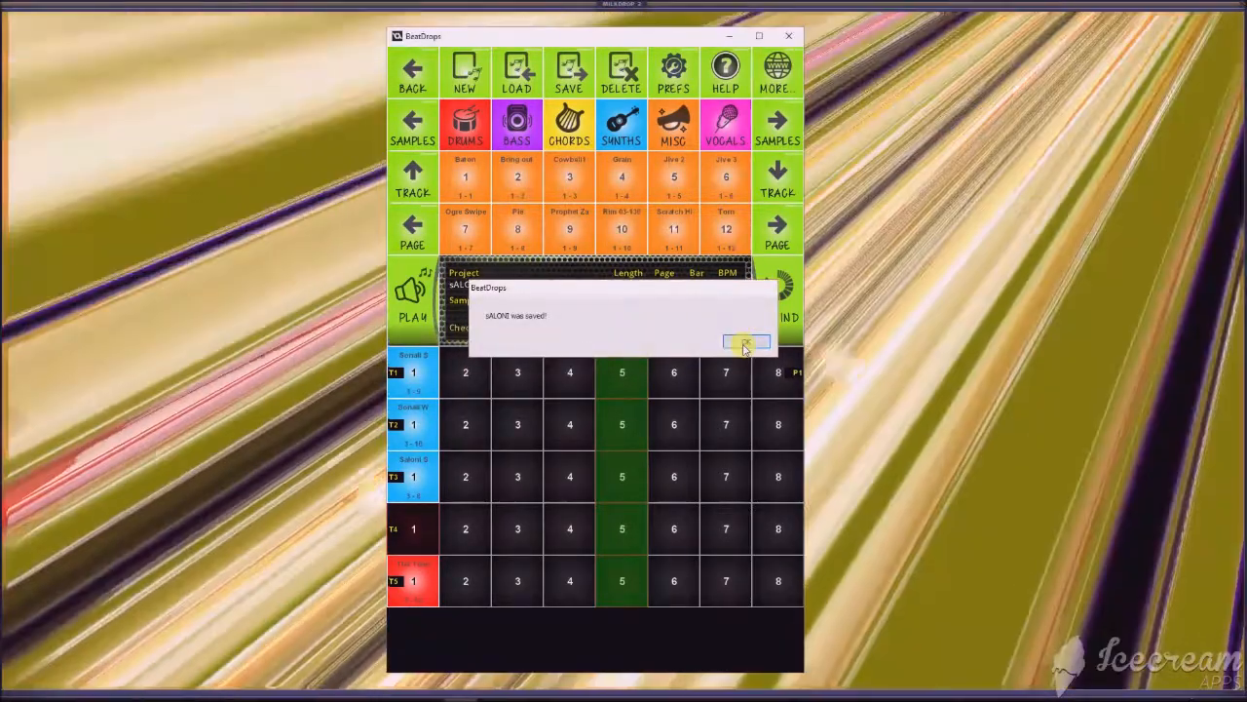
pyautogui.click(745, 344)
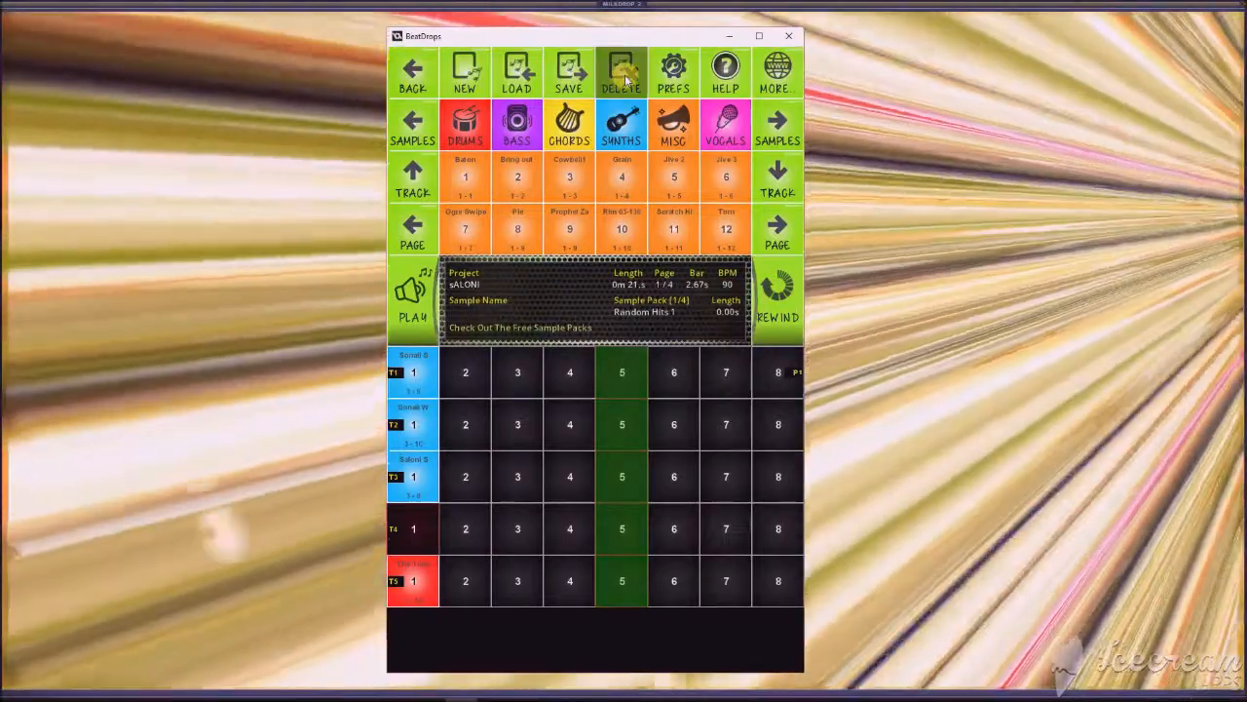
# - View the list of saved projects available for deletion and close it without choosing any
pyautogui.click(626, 78)
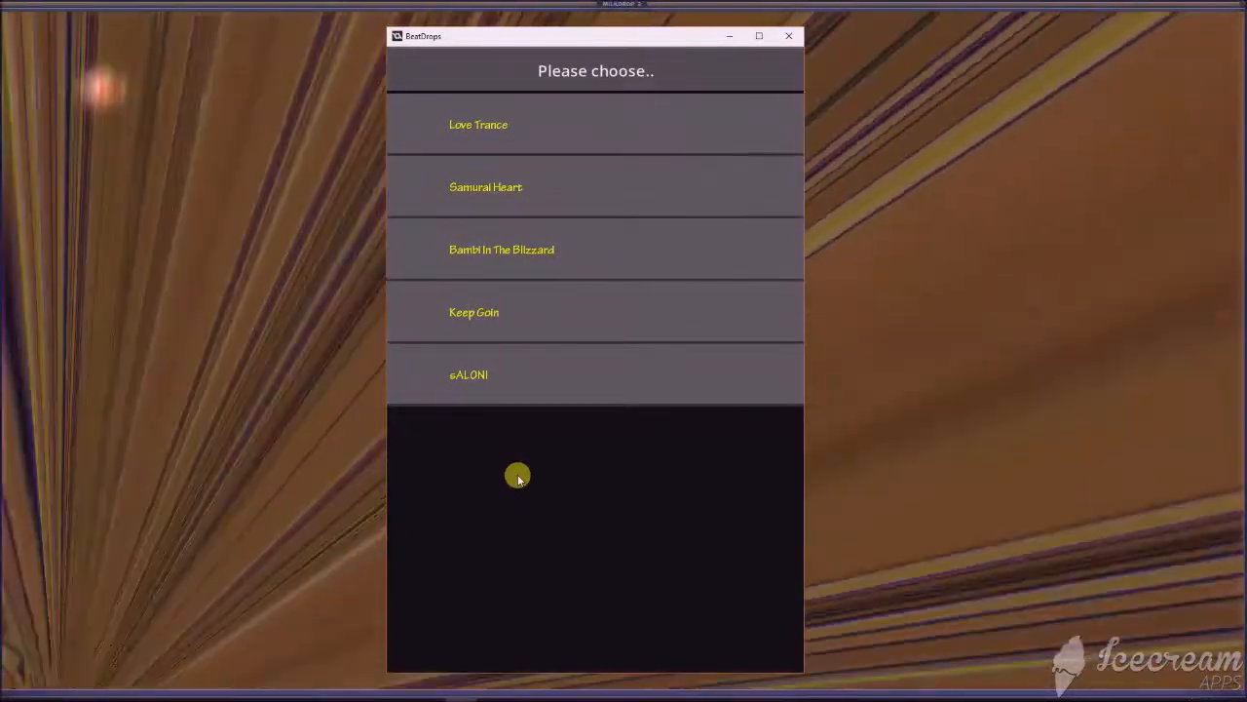
pyautogui.click(518, 478)
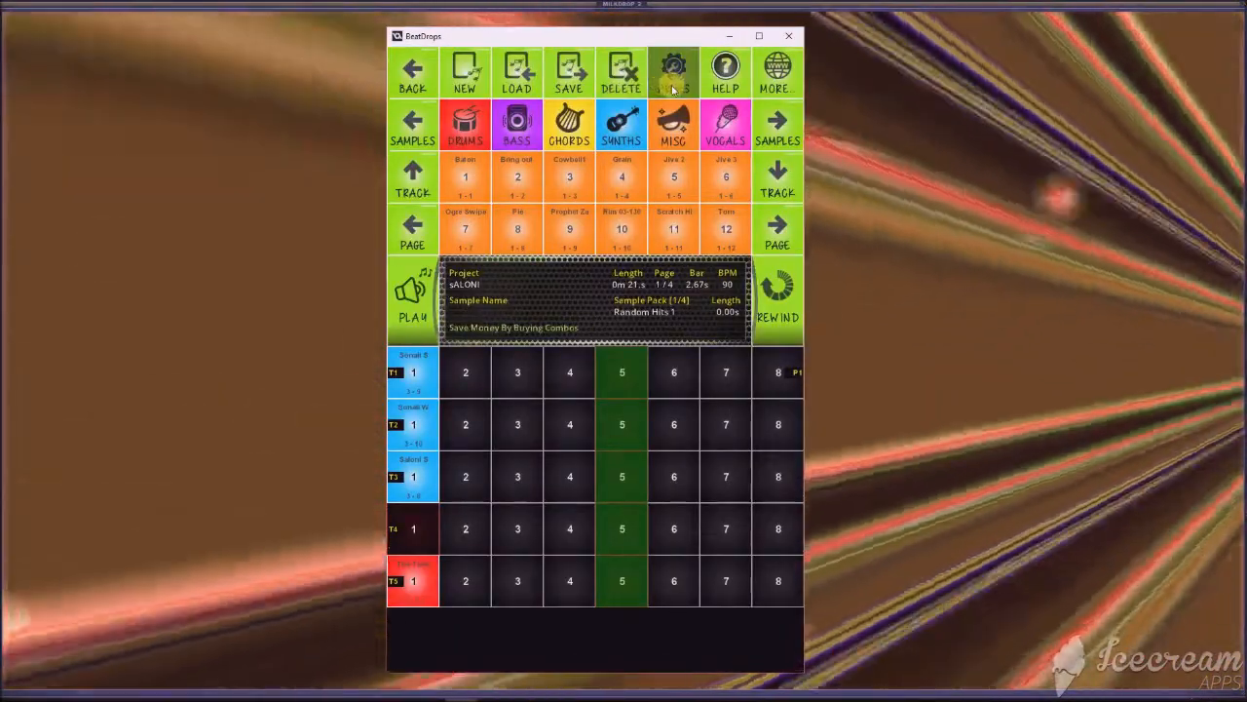
# - Try beat tempos of 91 and 100 BPM, and set the project to 90 BPM with the Hip Hop preset
pyautogui.click(677, 90)
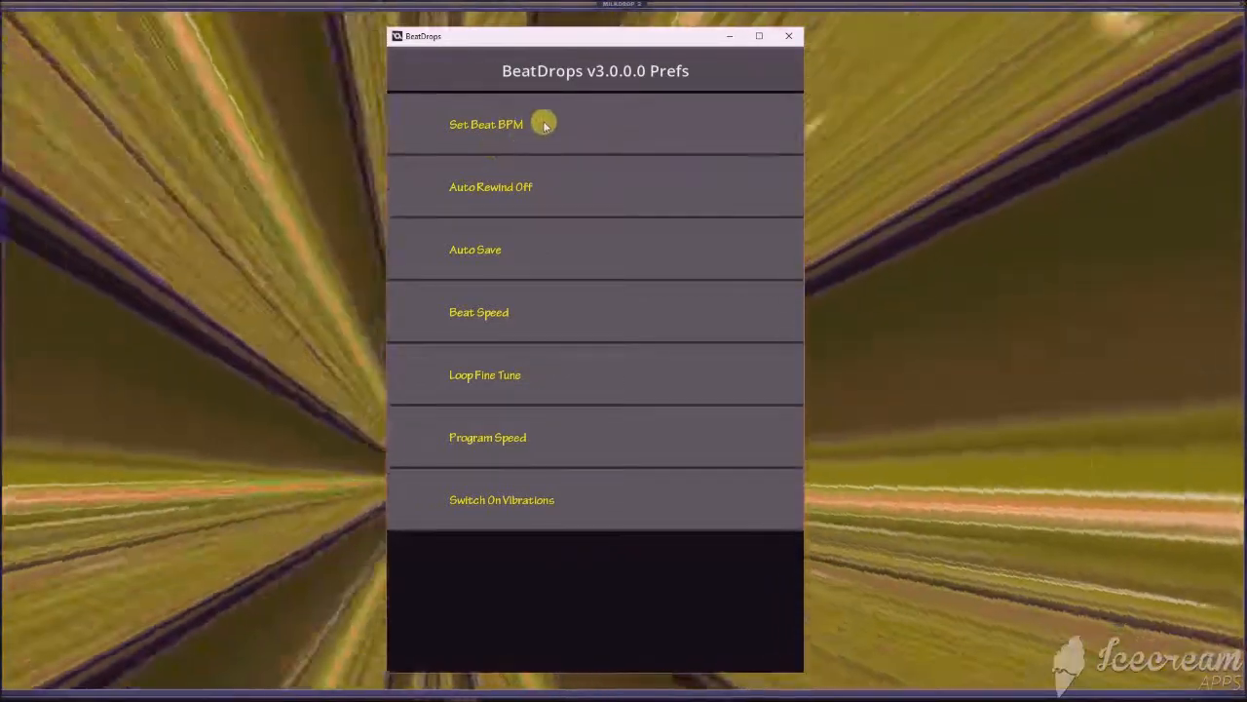
pyautogui.click(545, 126)
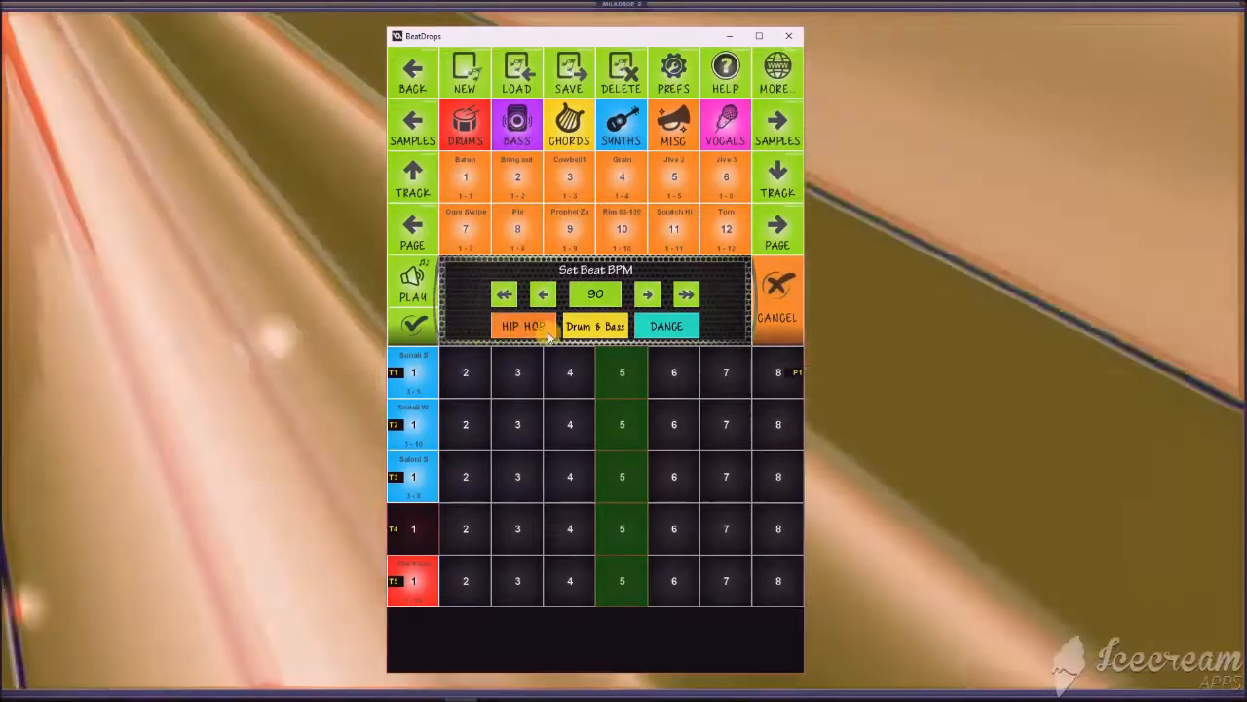
pyautogui.click(597, 287)
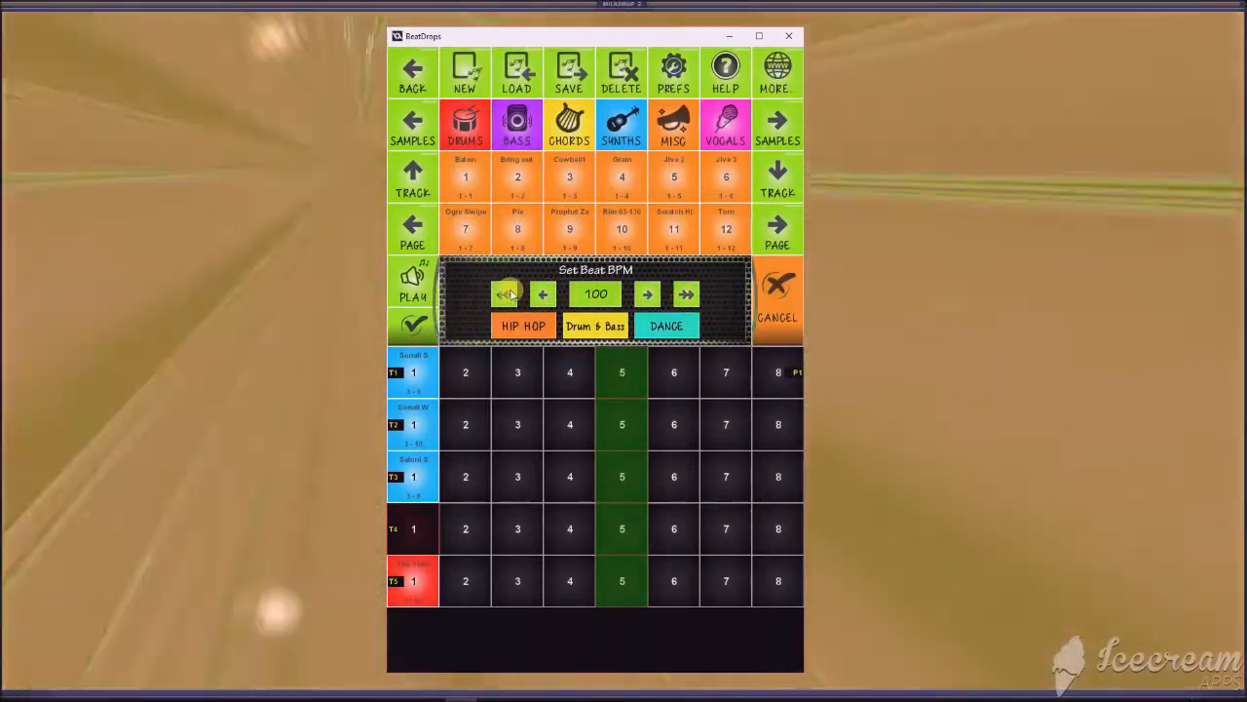
pyautogui.click(643, 296)
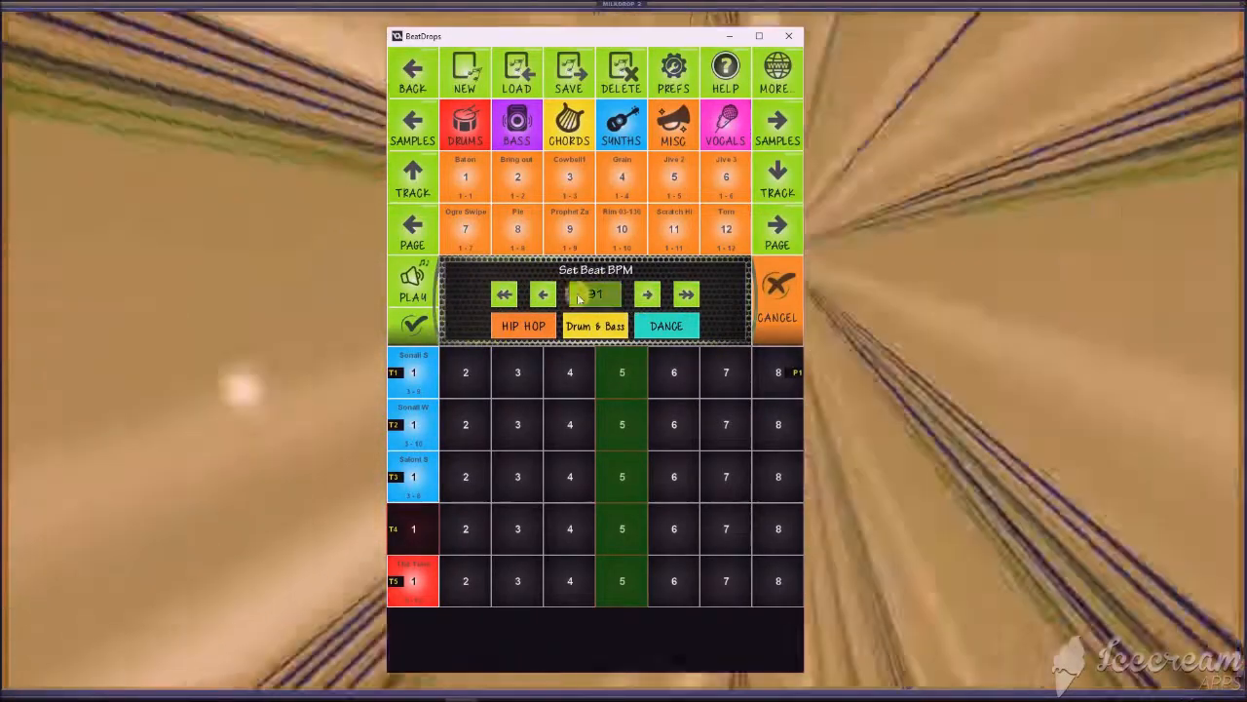
pyautogui.click(686, 295)
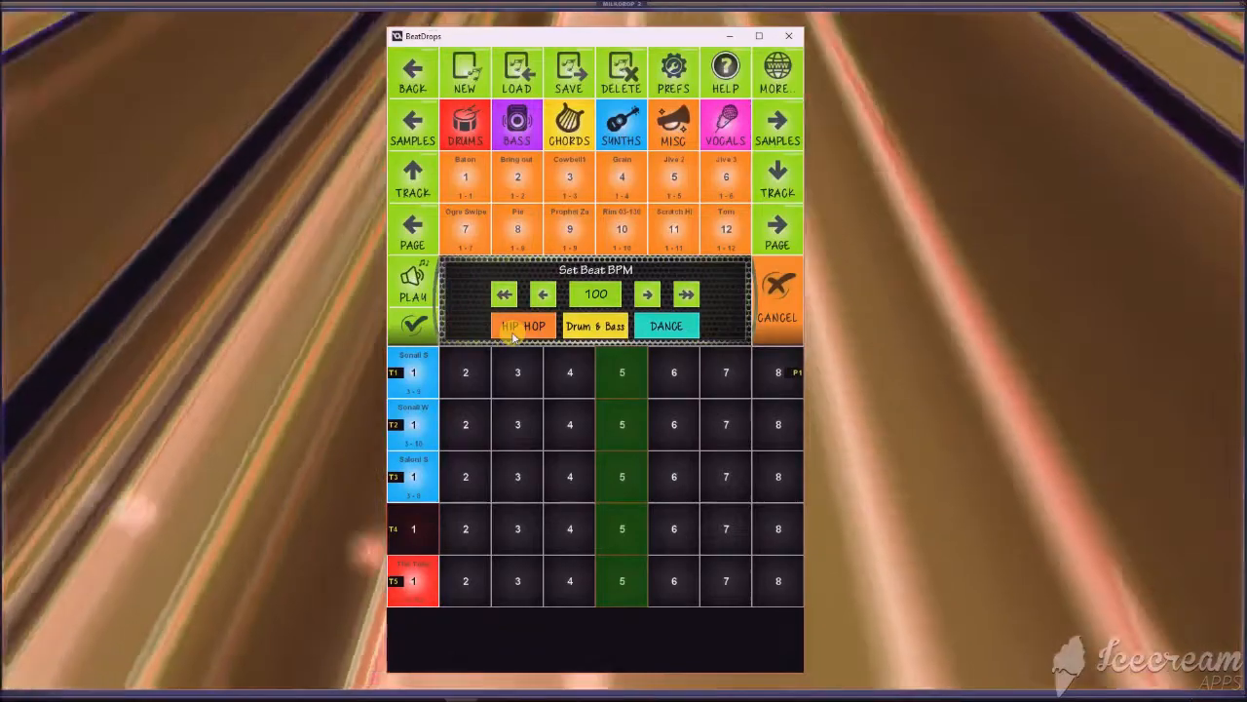
pyautogui.click(514, 331)
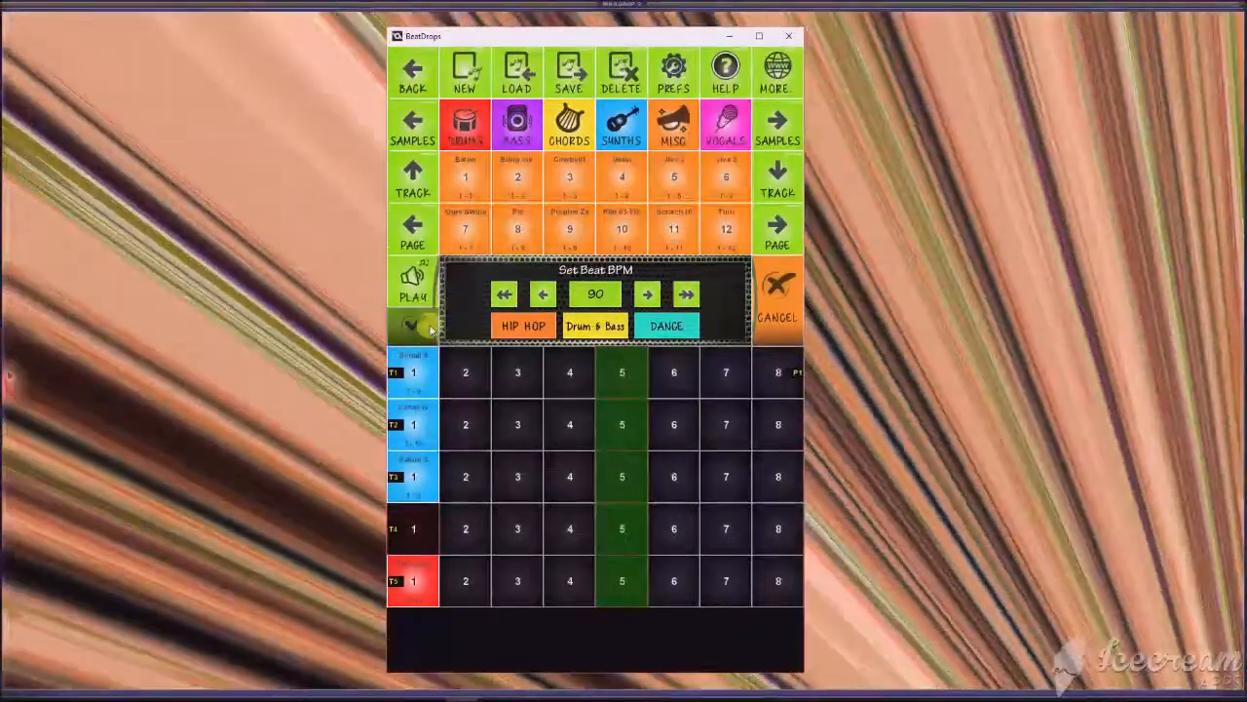
pyautogui.click(431, 330)
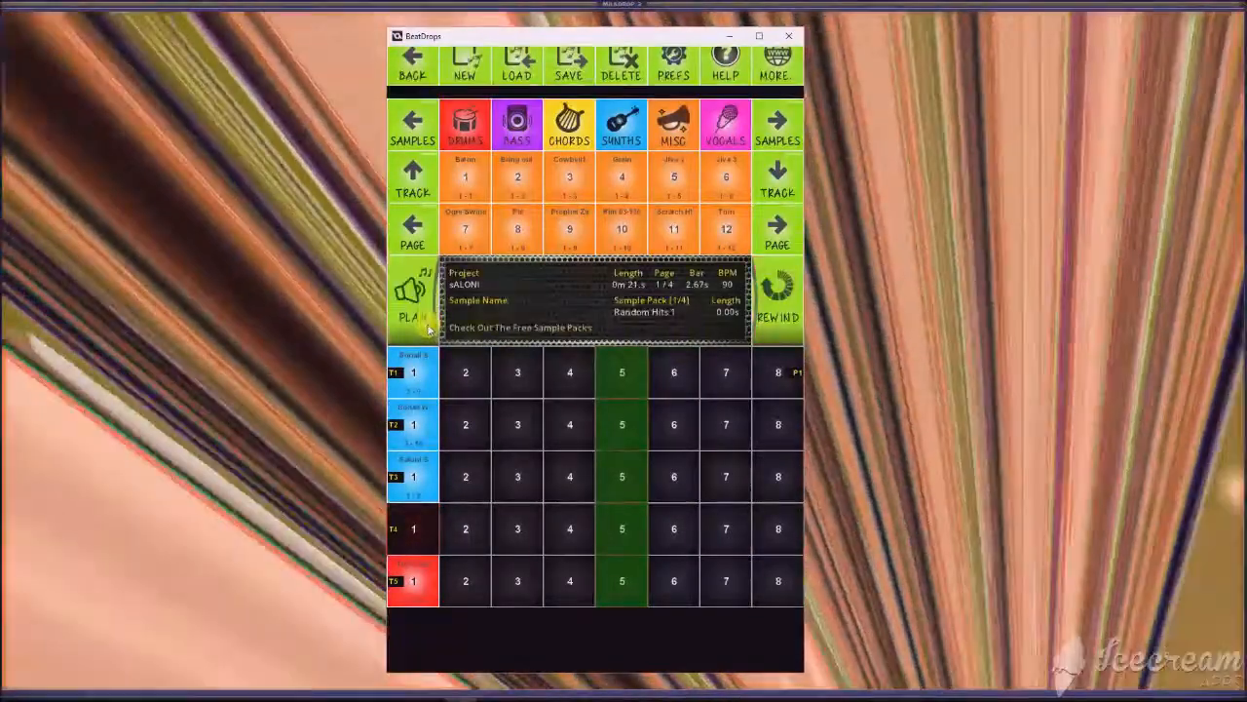
# - Play and pause the project from the beat BPM setting, keeping the tempo at 90
pyautogui.click(670, 74)
pyautogui.click(596, 122)
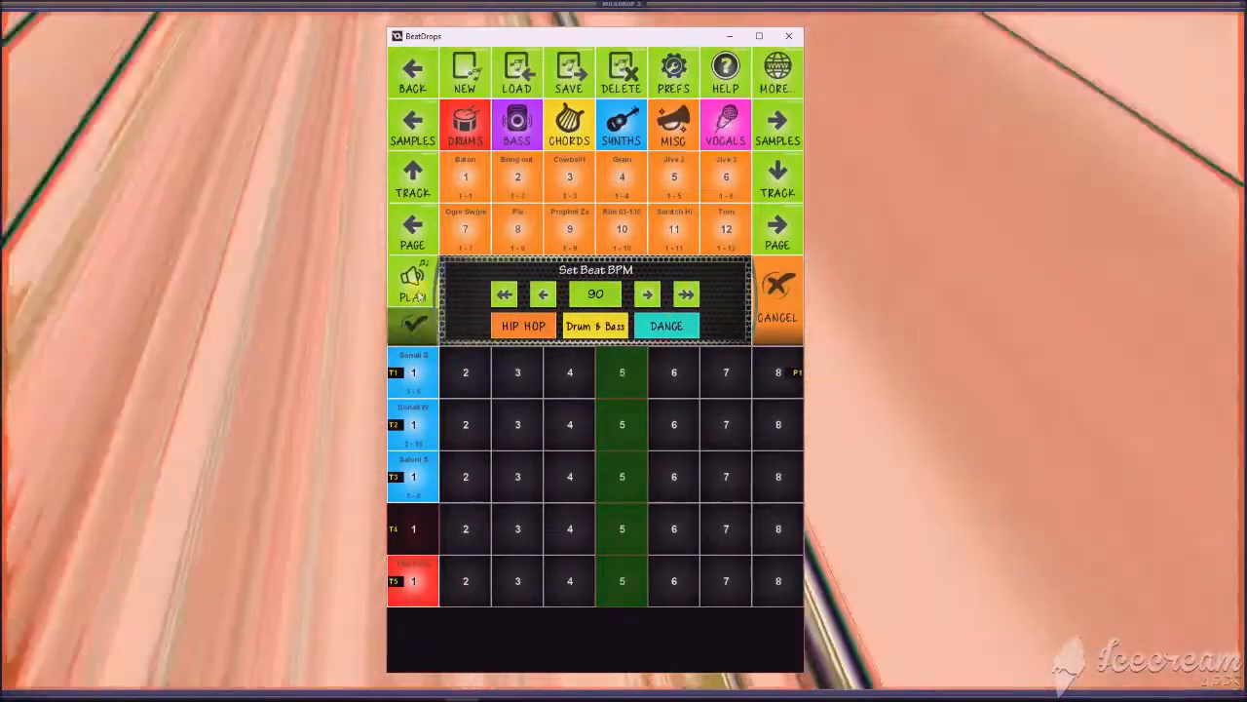
pyautogui.click(414, 280)
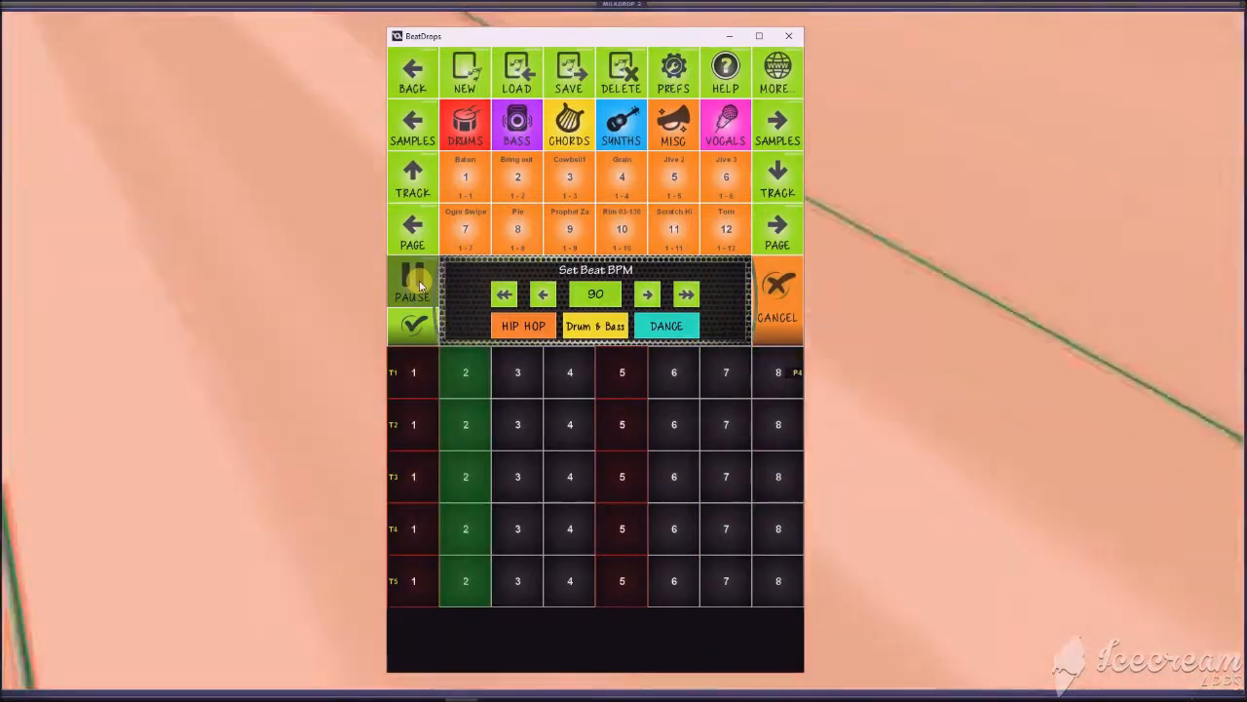
pyautogui.click(419, 285)
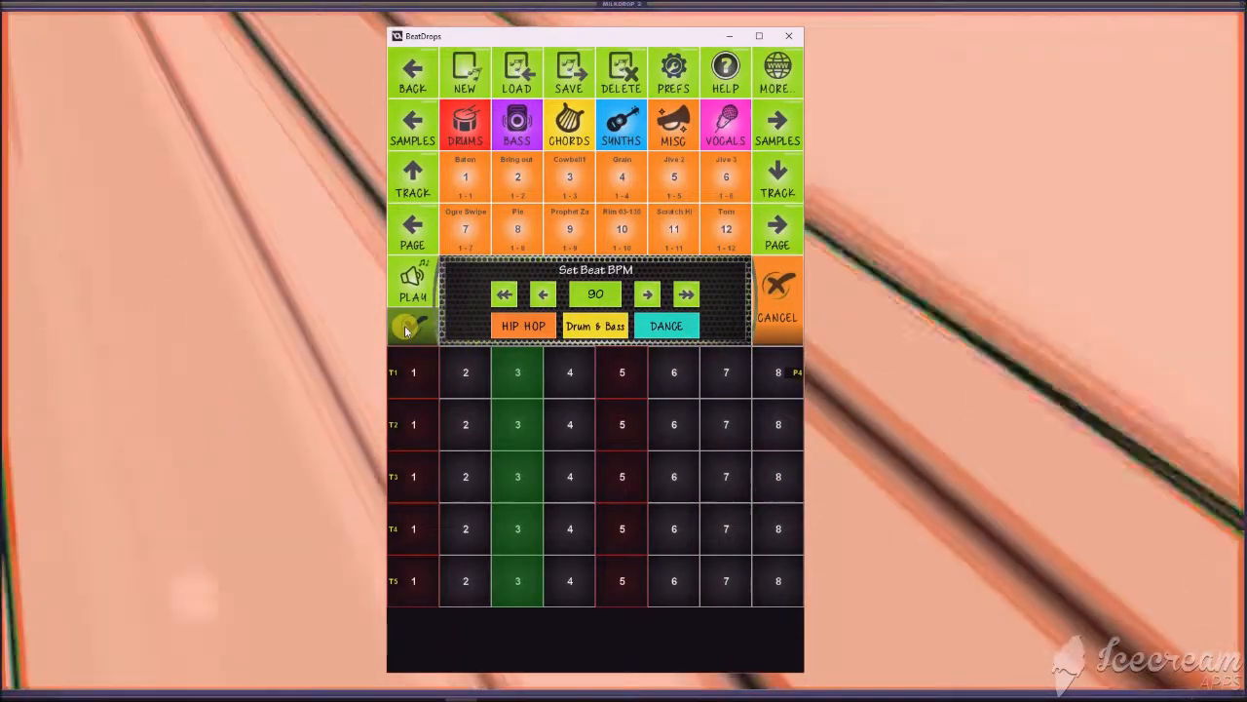
pyautogui.click(409, 328)
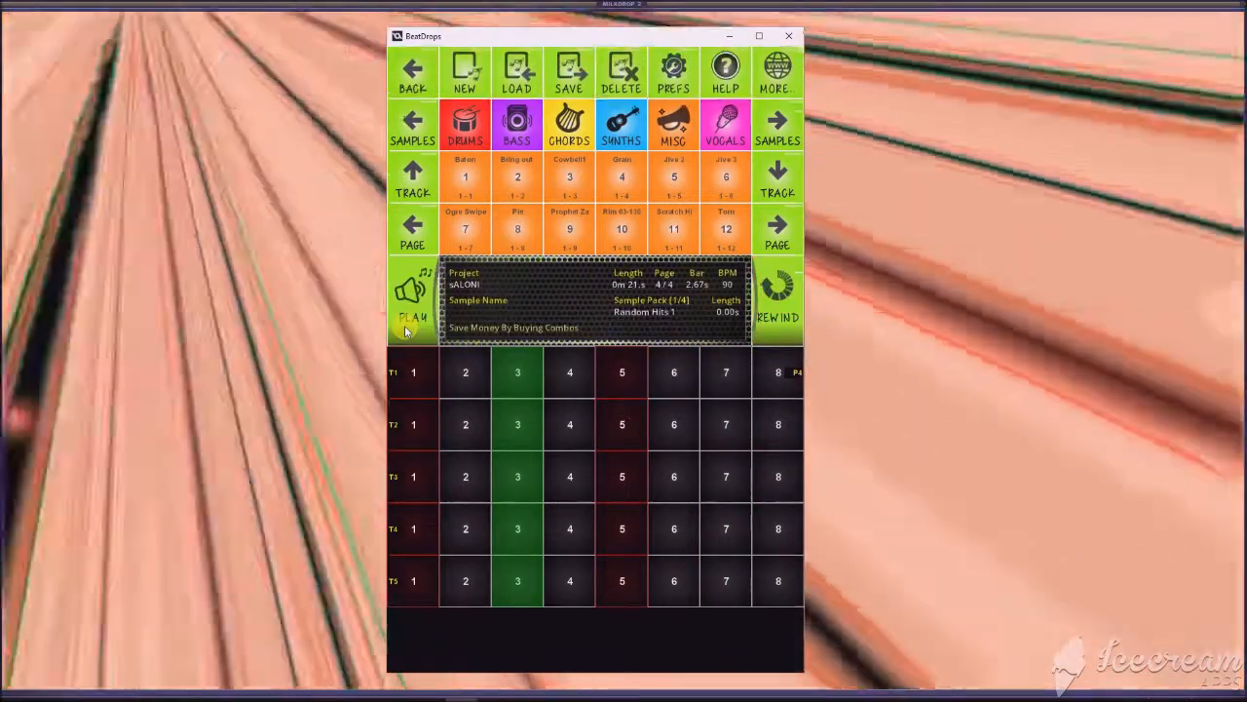
# - Try out the auto save preference and confirm it at 0 so that auto save is off
pyautogui.click(671, 92)
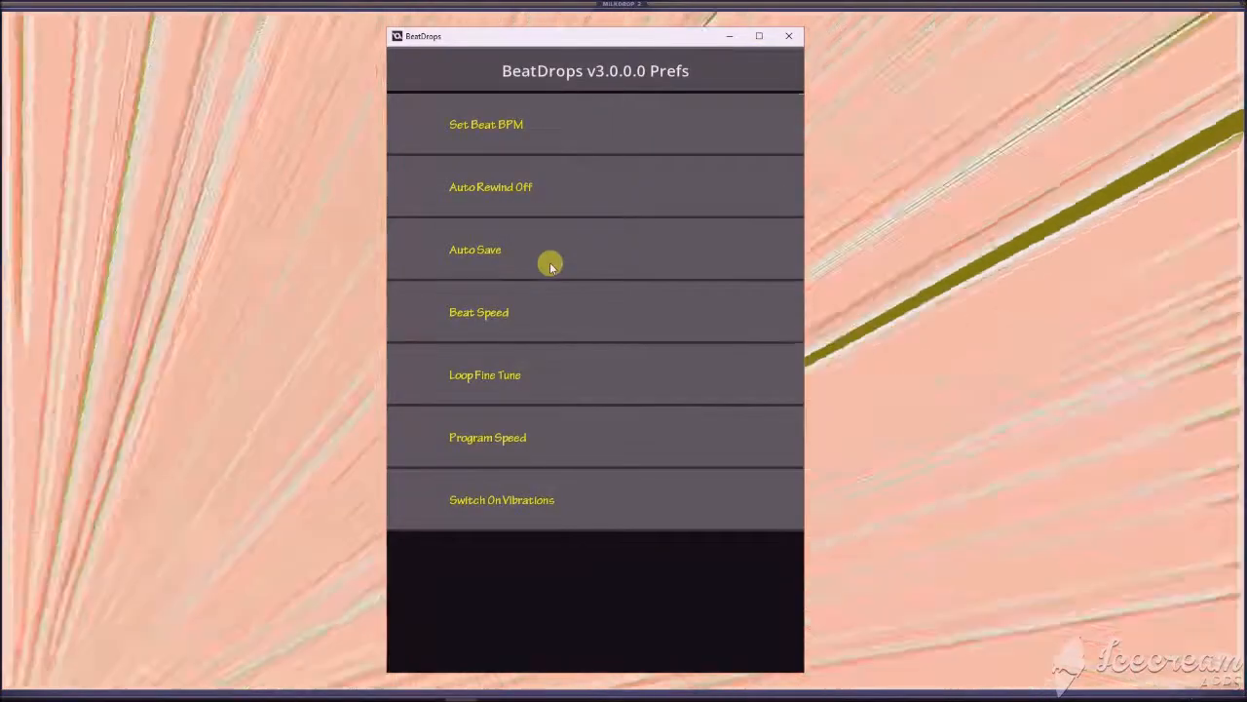
pyautogui.click(535, 250)
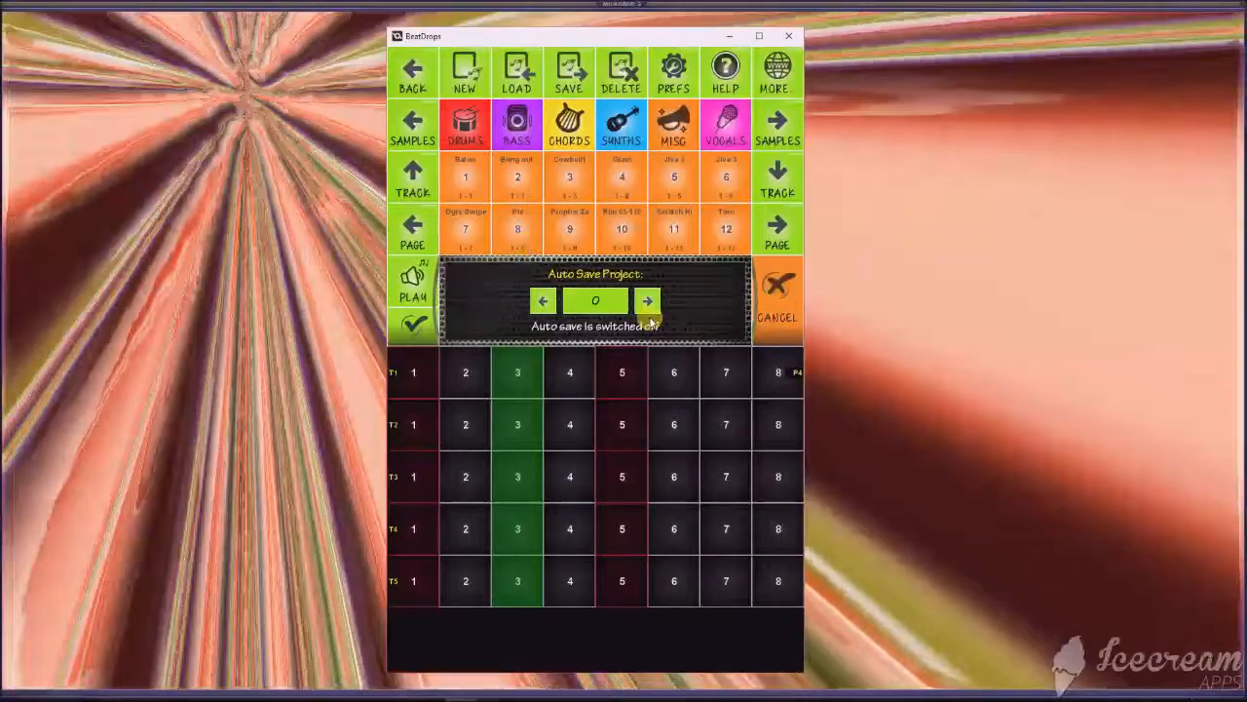
pyautogui.click(647, 302)
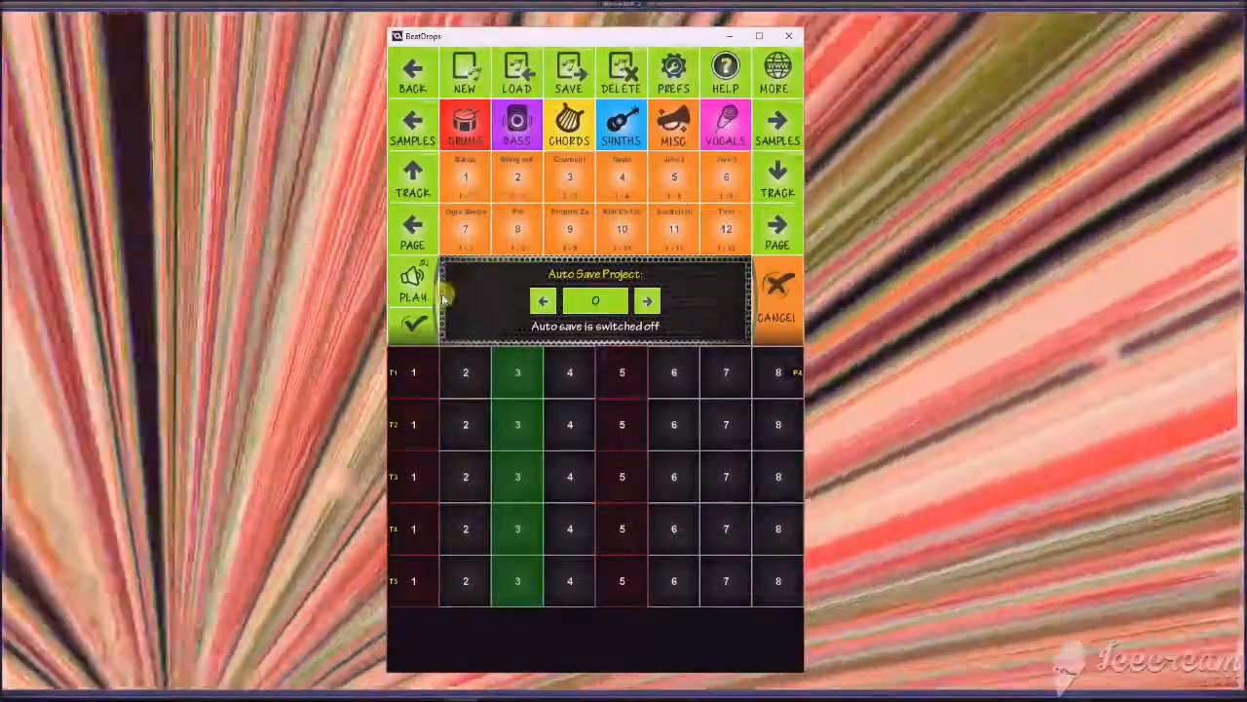
pyautogui.click(425, 324)
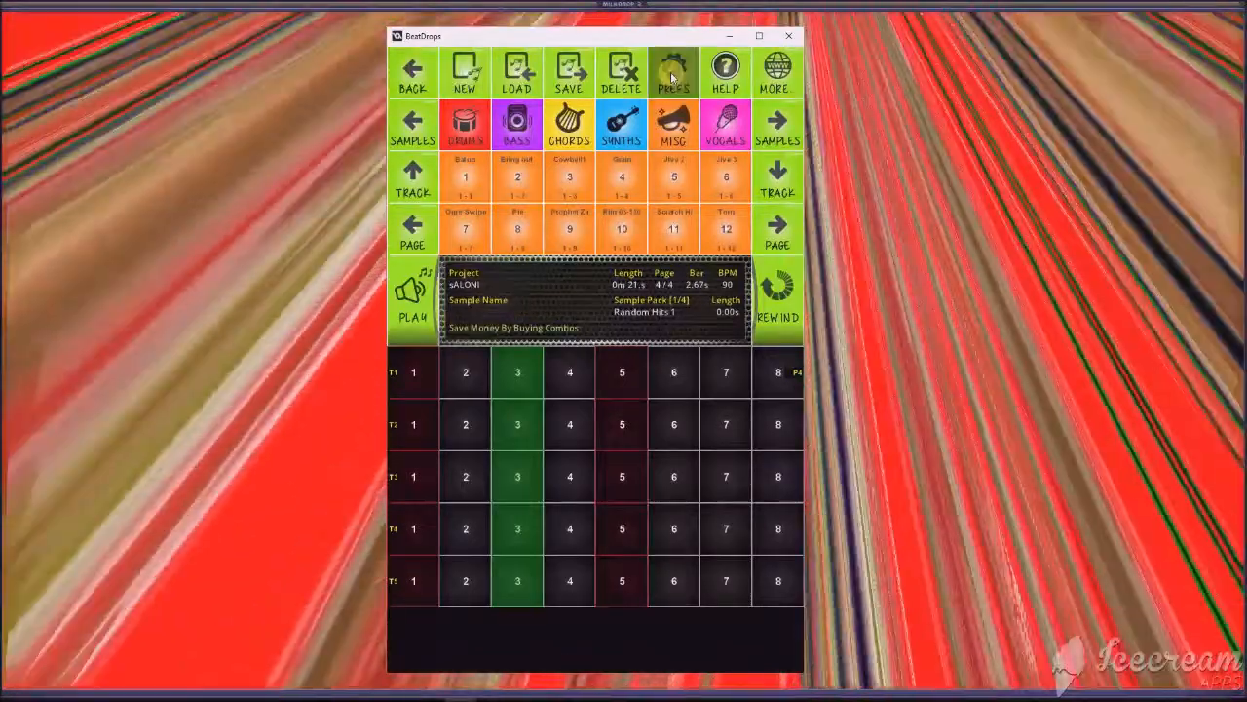
# - Set the project's beat speed preference to Normal
pyautogui.click(674, 74)
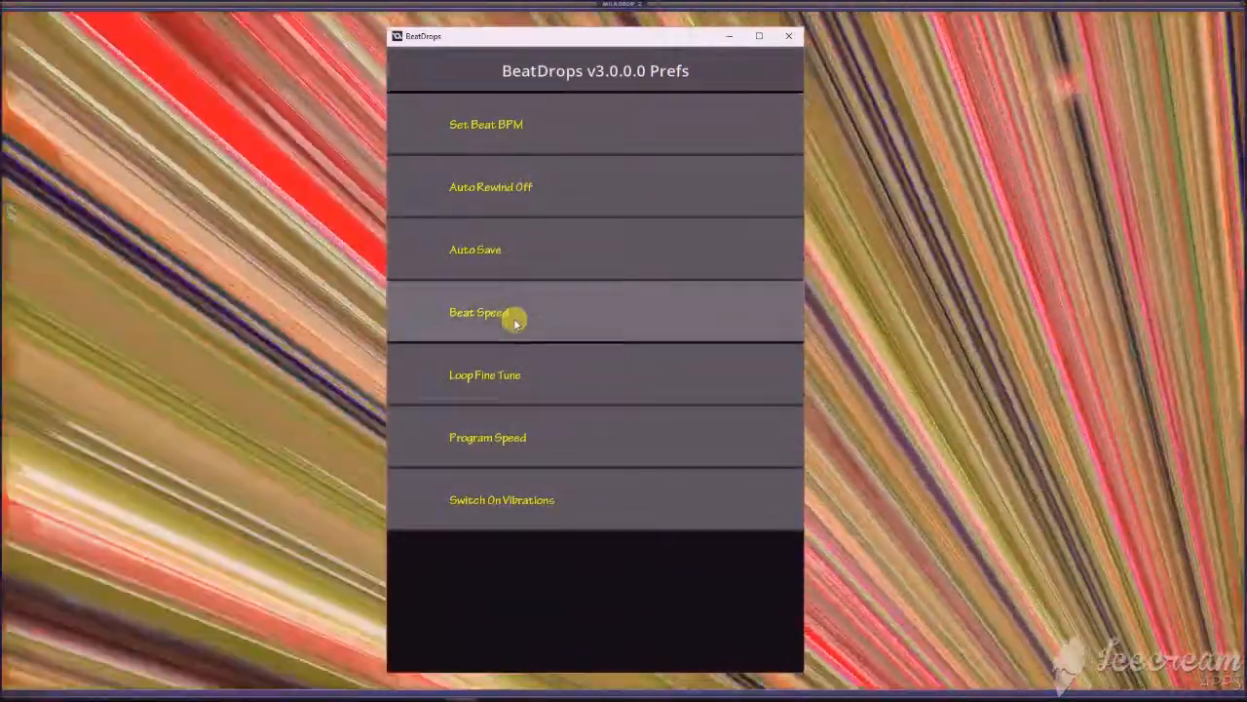
pyautogui.click(514, 318)
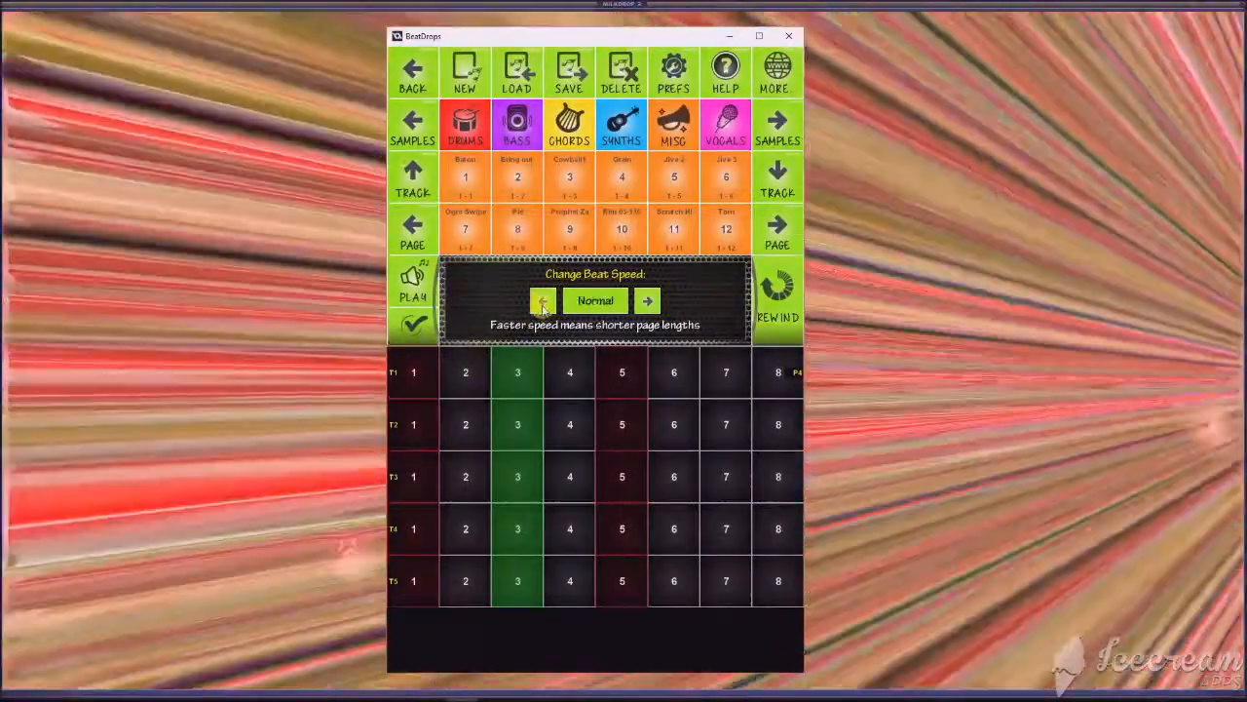
pyautogui.click(546, 304)
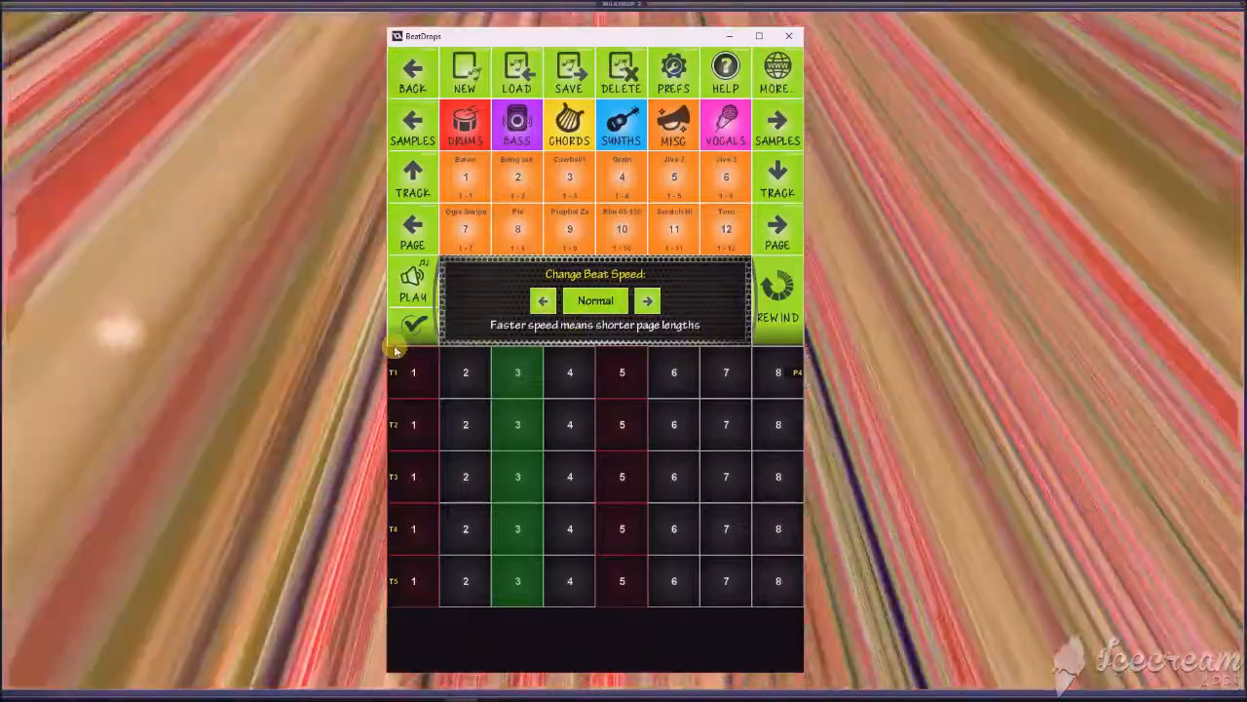
pyautogui.click(414, 325)
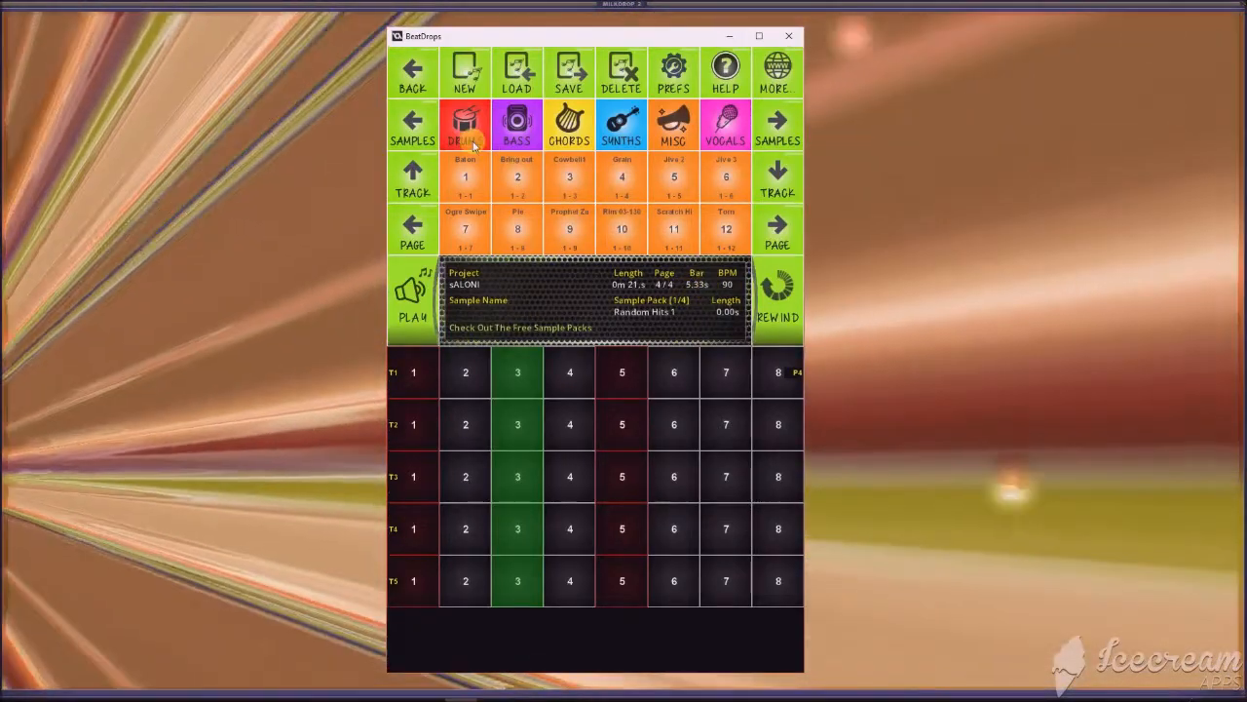
# - Place the Atmos drum sample from Hip Hop Loops 1 at beat 1 of track 1 on page 4
pyautogui.click(474, 144)
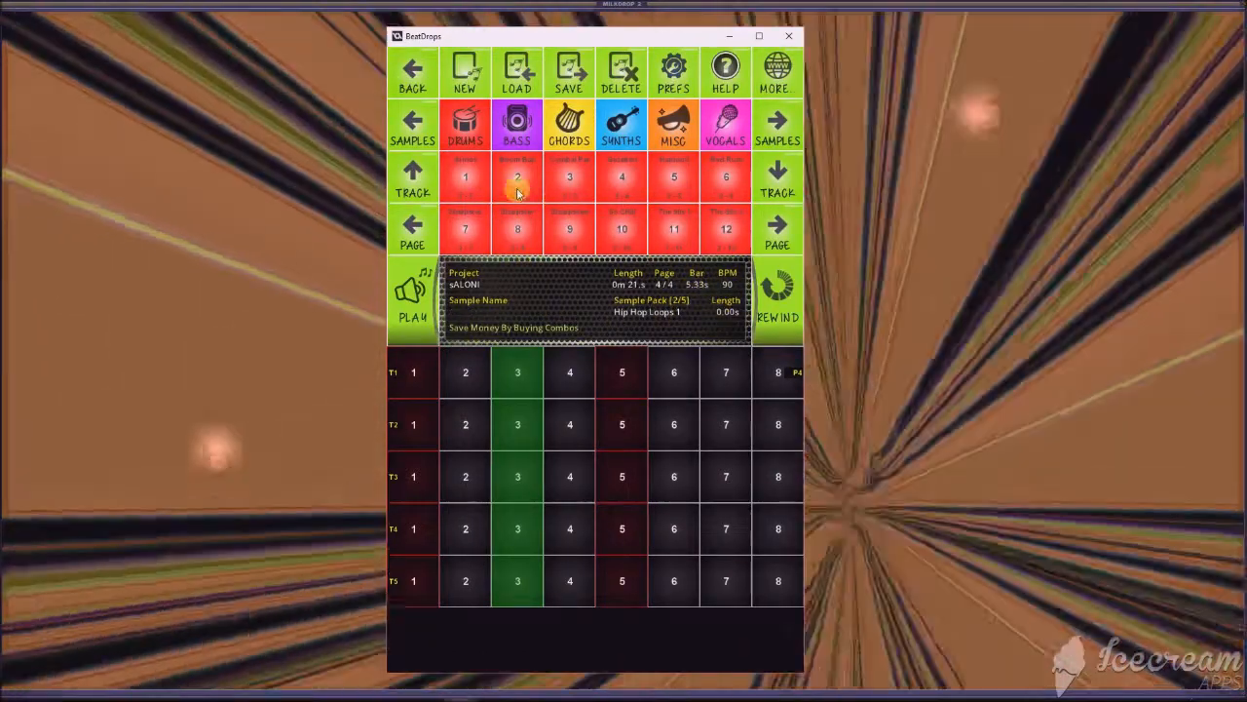
pyautogui.click(455, 183)
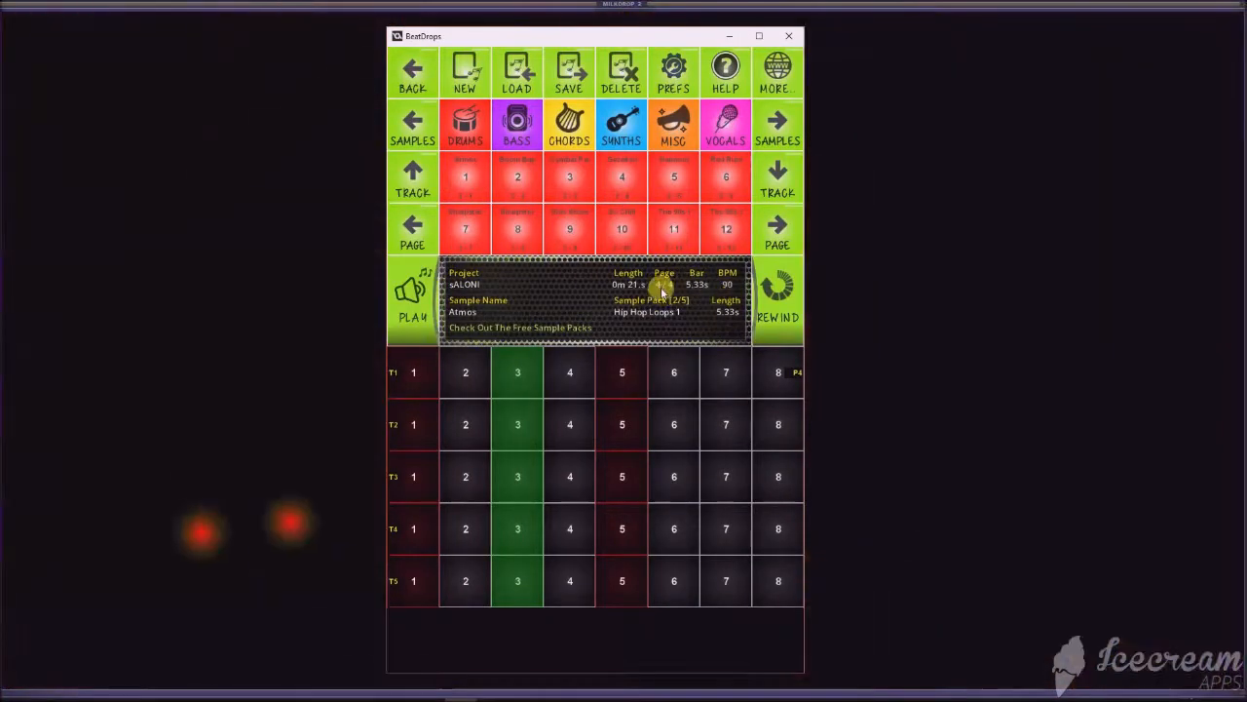
pyautogui.click(403, 375)
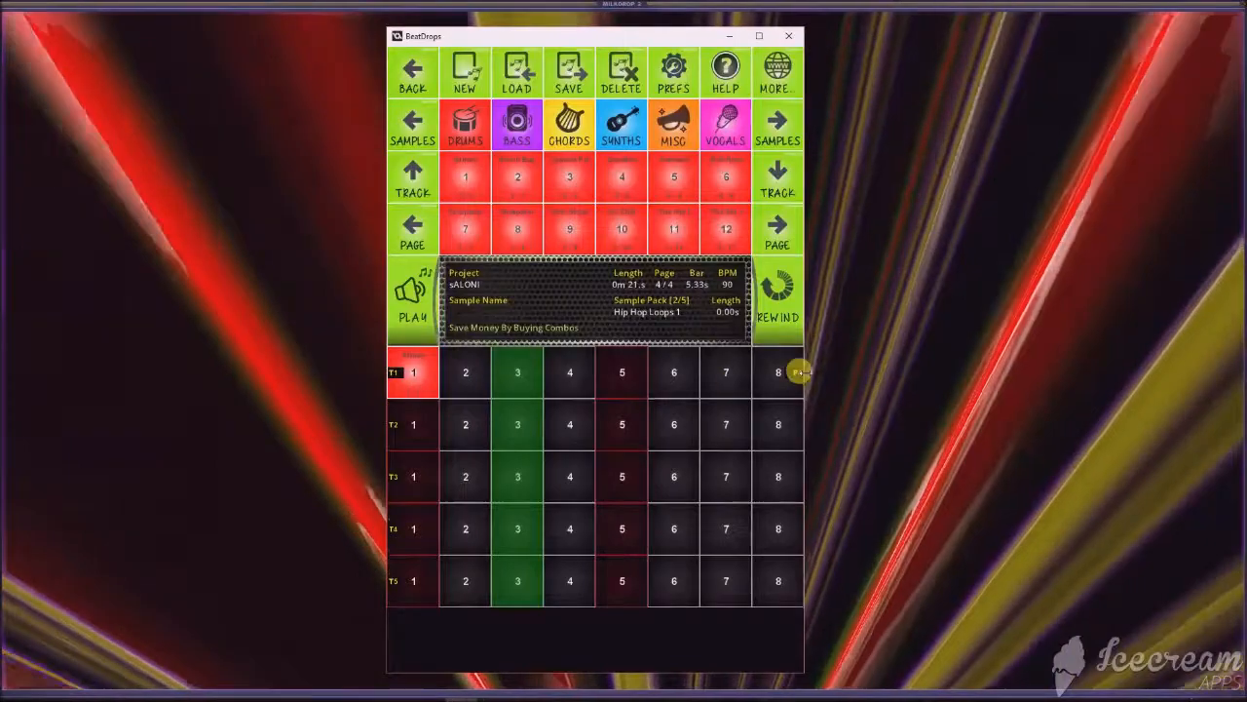
# - Rewind the project to page 1 and set the beat speed preference to Double
pyautogui.scroll(-1, 419, 375)
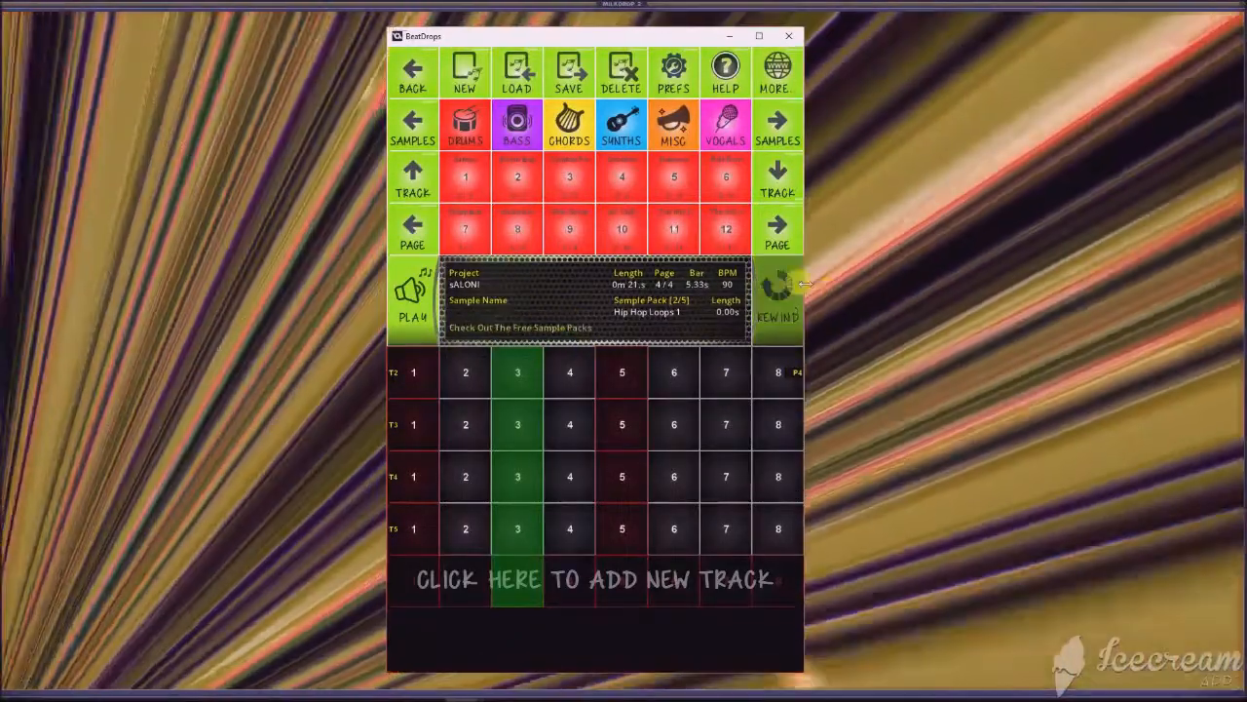
pyautogui.click(788, 297)
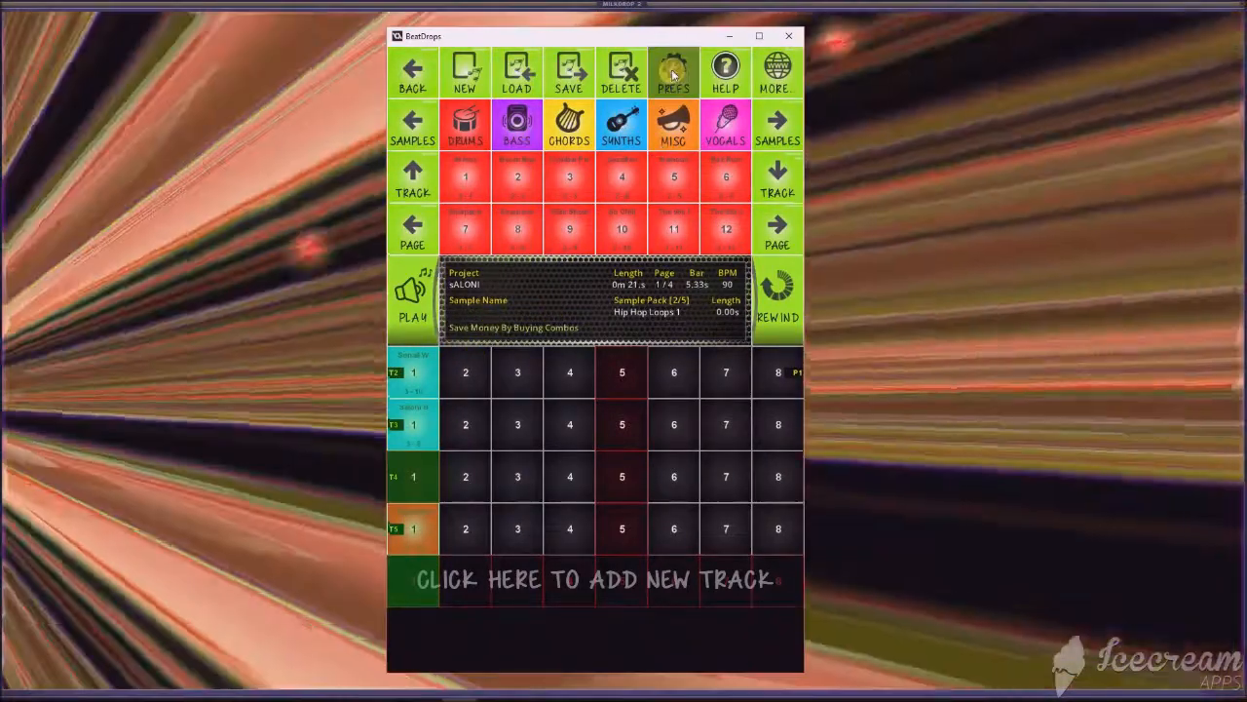
pyautogui.click(674, 73)
pyautogui.click(502, 293)
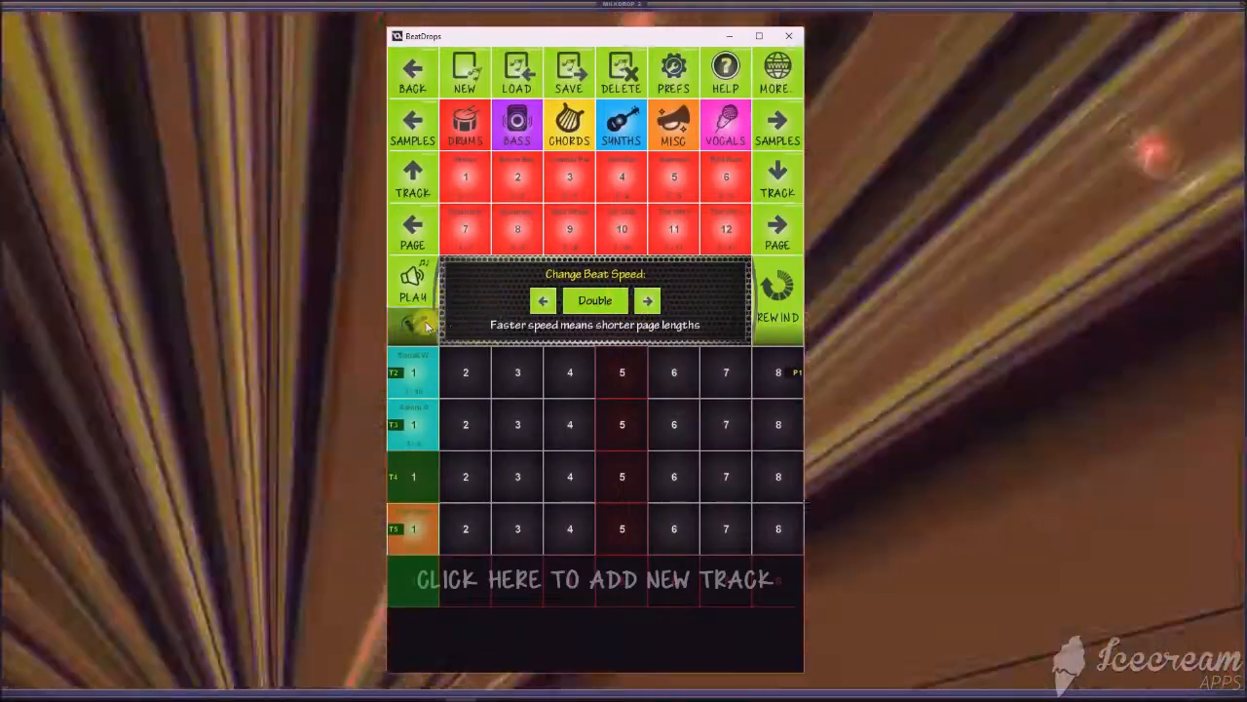
pyautogui.click(426, 327)
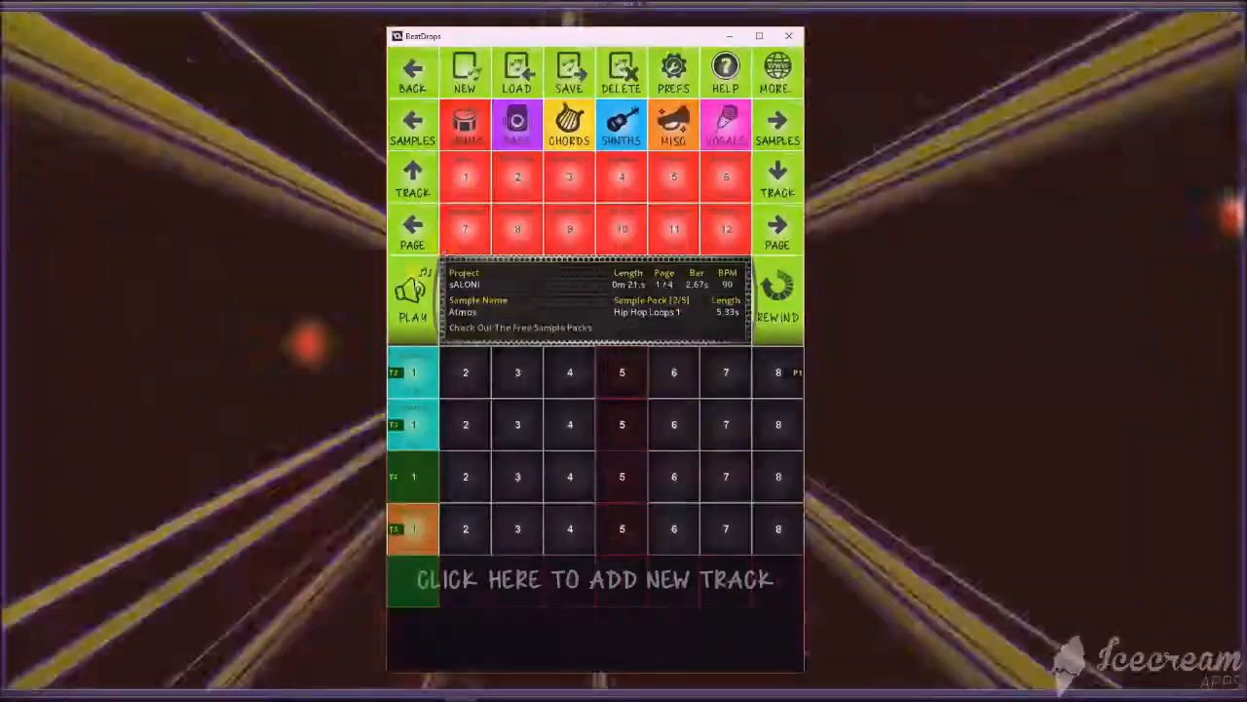
# - Play and pause the project, and place the Atmos drum sample at beat 1 of track 4 on page 1
pyautogui.click(426, 310)
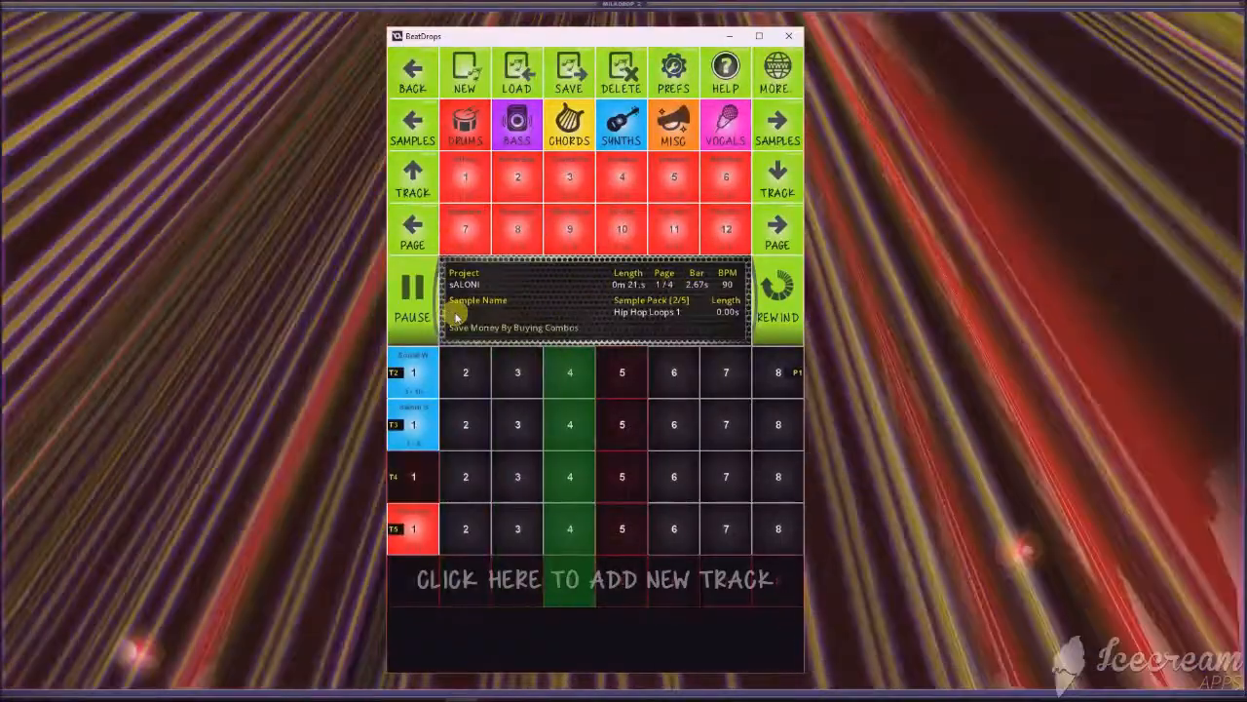
pyautogui.click(426, 310)
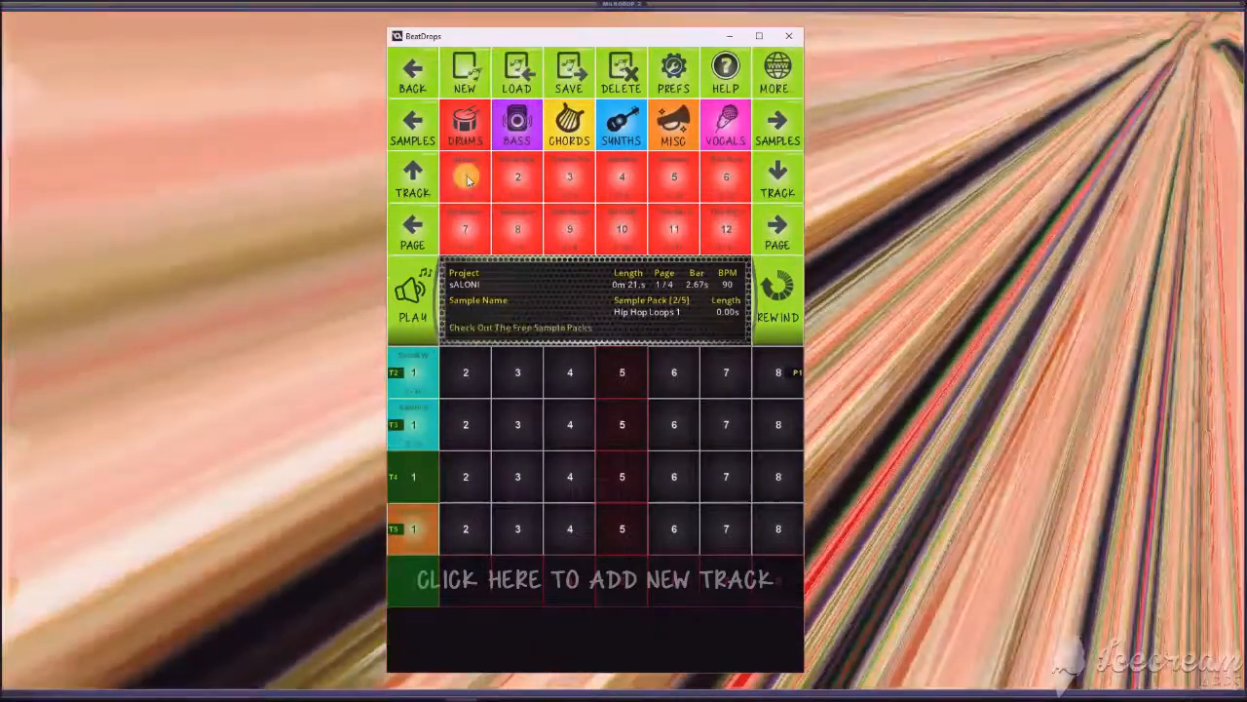
pyautogui.moveTo(468, 178); pyautogui.dragTo(427, 475)
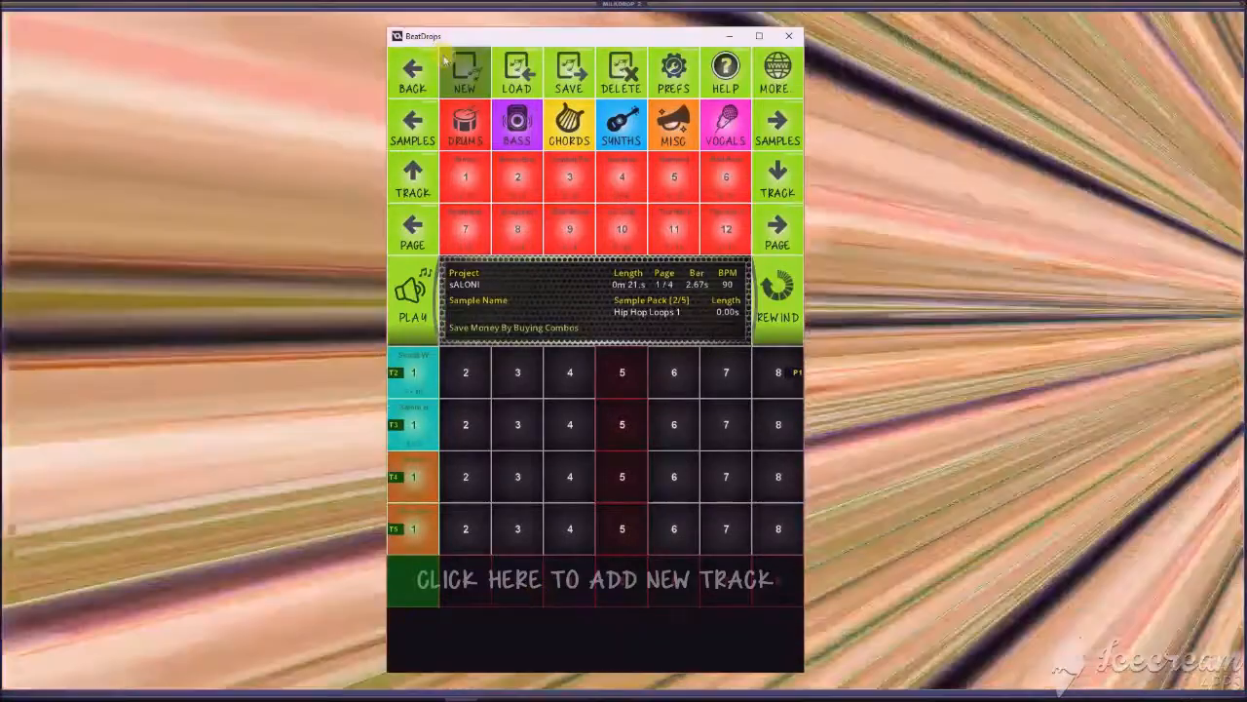
# - Start a new project, discarding the unsaved data, and confirm its beat BPM at 90
pyautogui.click(447, 62)
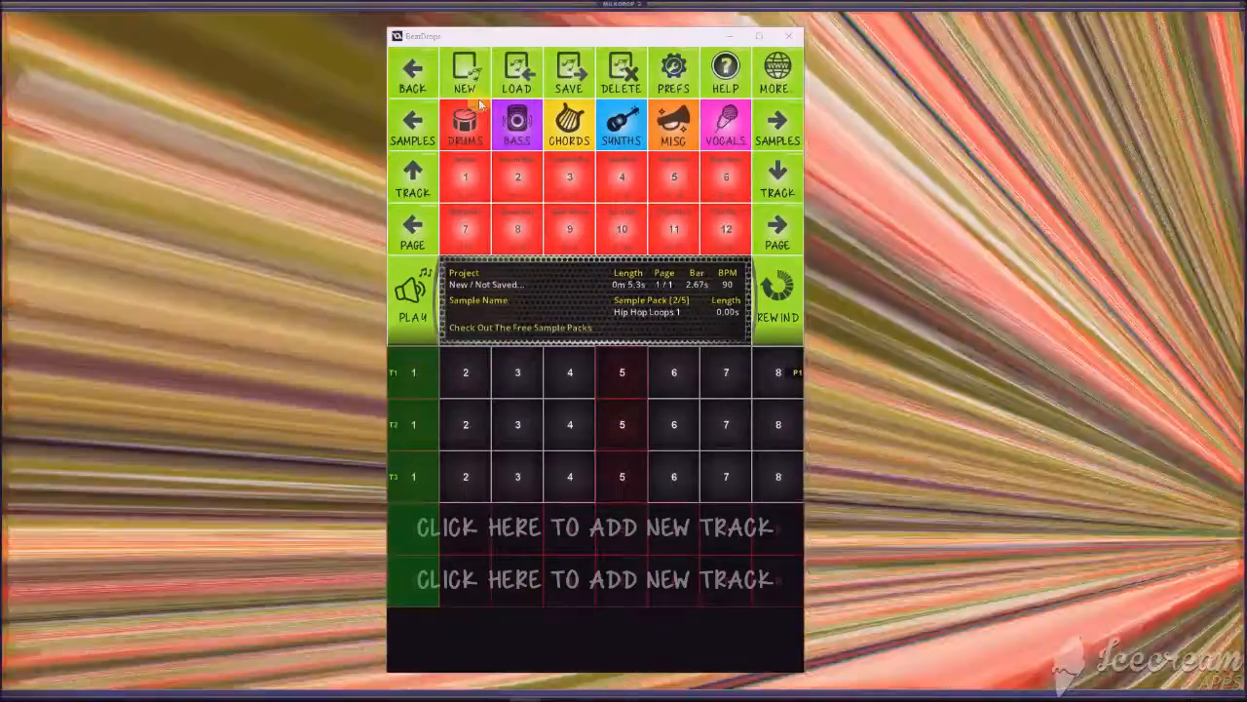
pyautogui.click(478, 96)
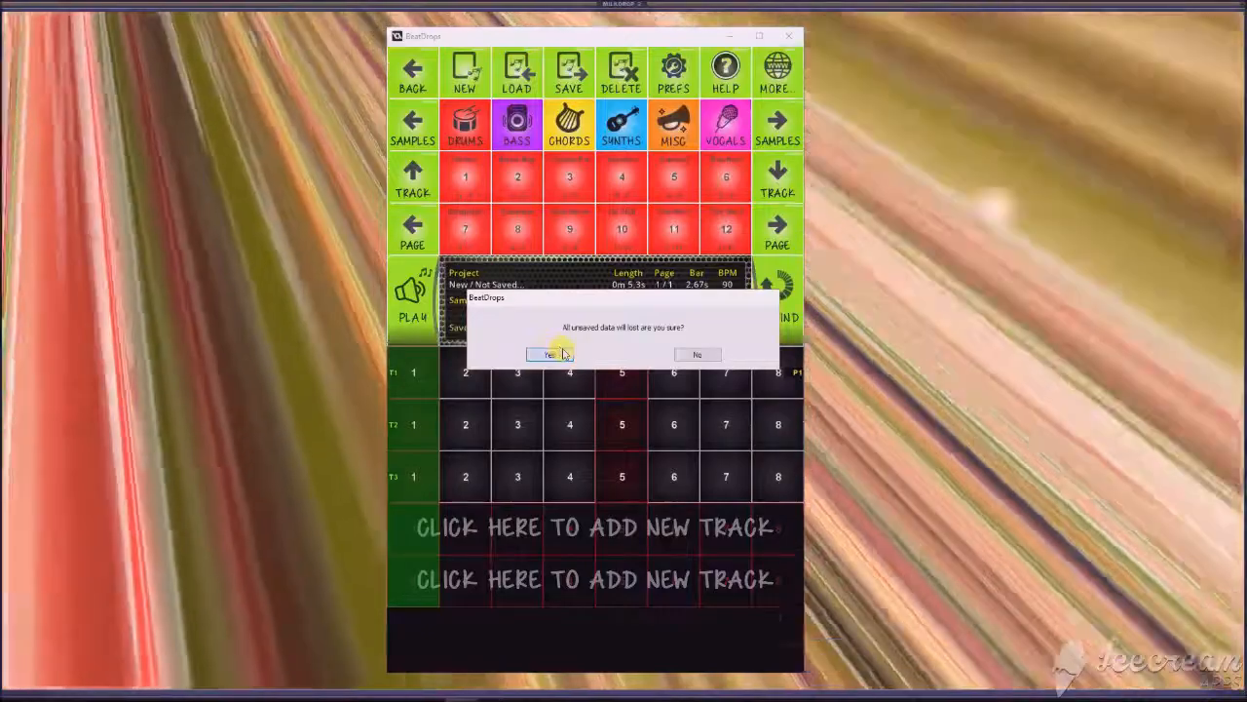
pyautogui.click(551, 353)
pyautogui.click(661, 86)
pyautogui.click(520, 138)
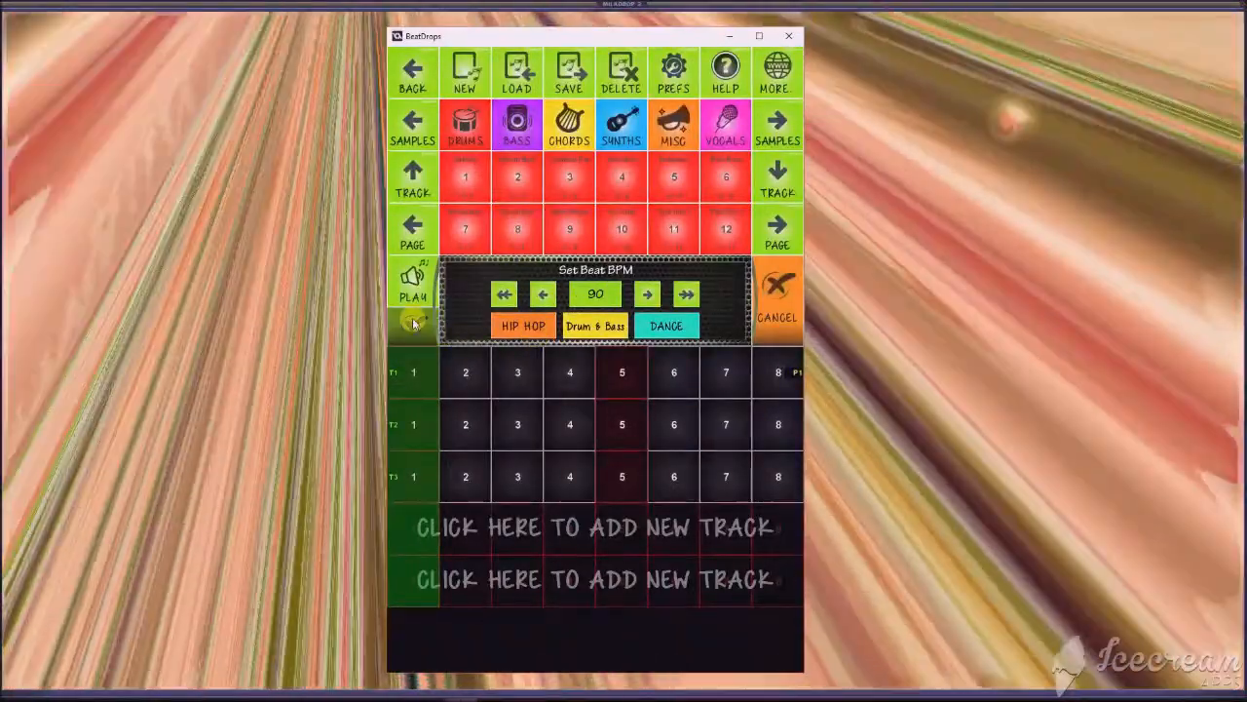
pyautogui.click(413, 324)
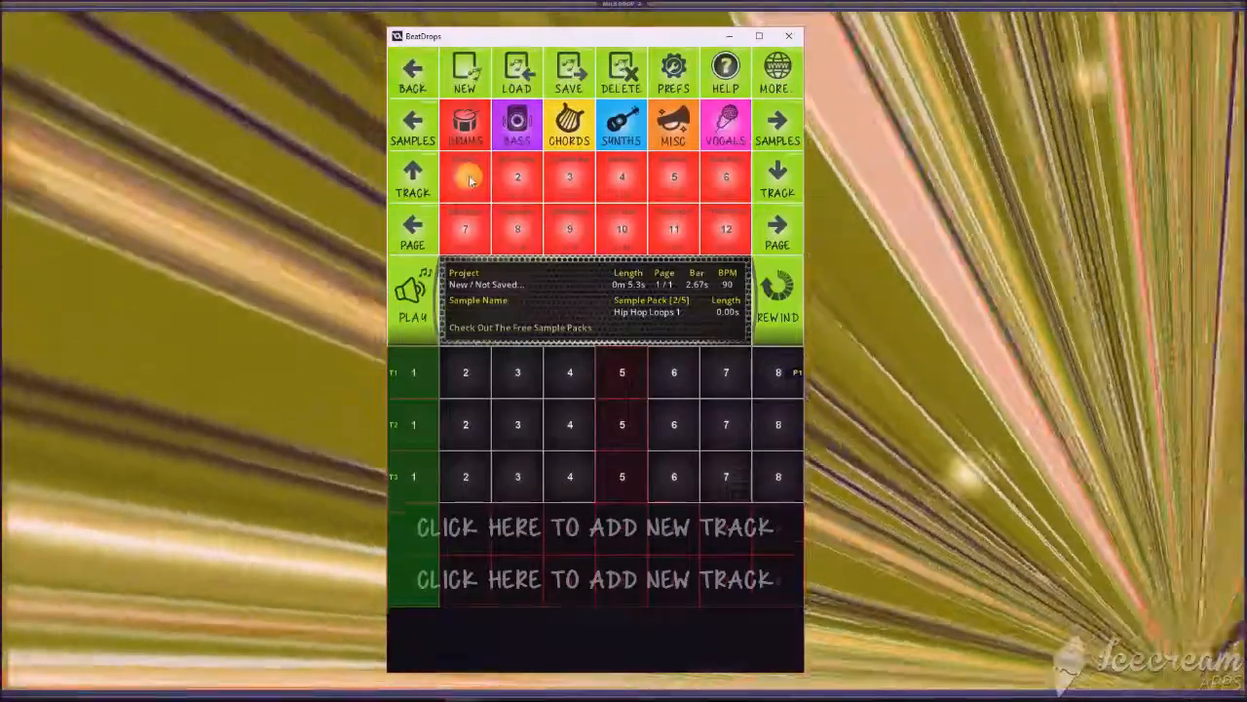
# - Place the Atmos drum sample at beat 1 of track 1 and play it at Double beat speed
pyautogui.moveTo(470, 179)
pyautogui.mouseDown()
pyautogui.moveTo(450, 331)
pyautogui.moveTo(419, 378)
pyautogui.mouseUp()
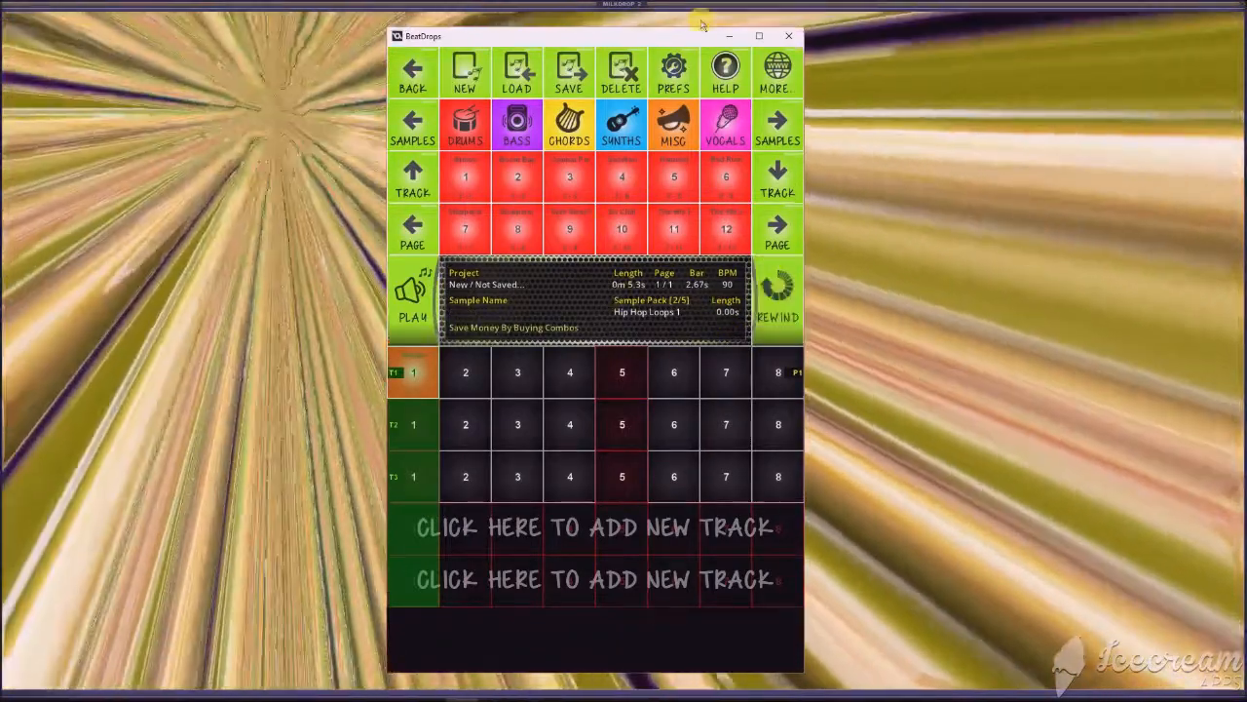
pyautogui.click(674, 70)
pyautogui.click(478, 302)
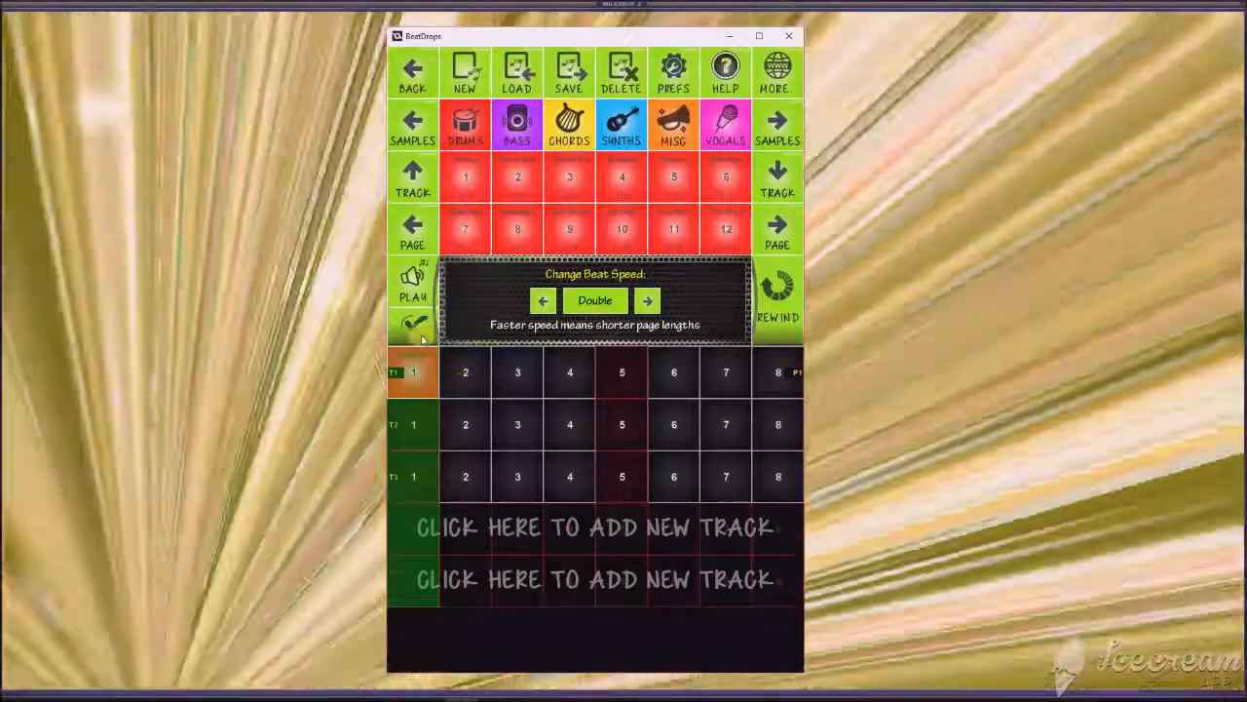
pyautogui.click(421, 335)
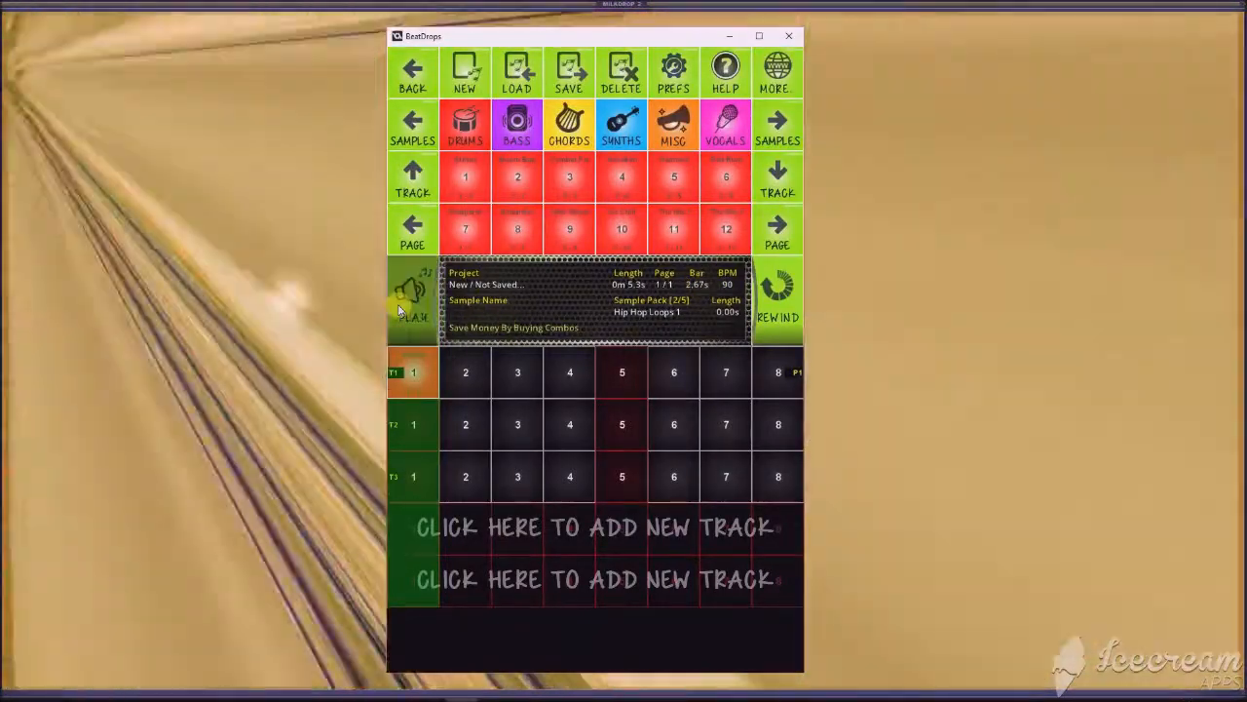
pyautogui.click(398, 310)
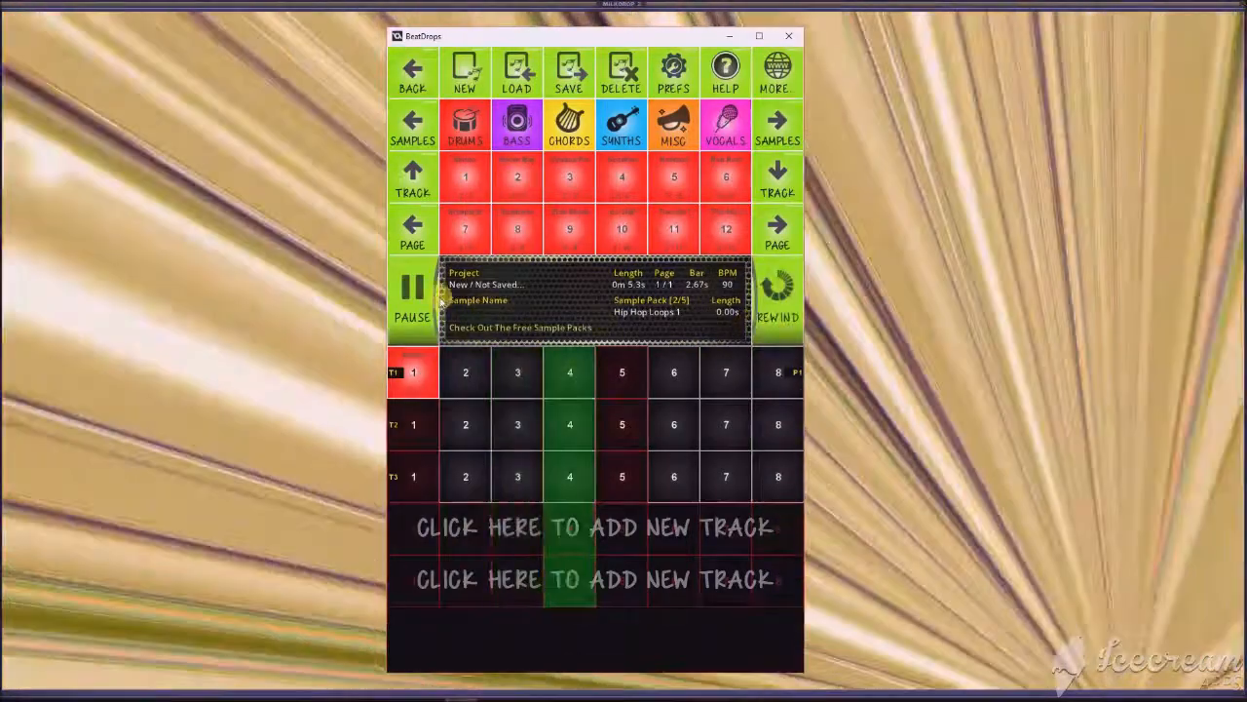
pyautogui.click(417, 293)
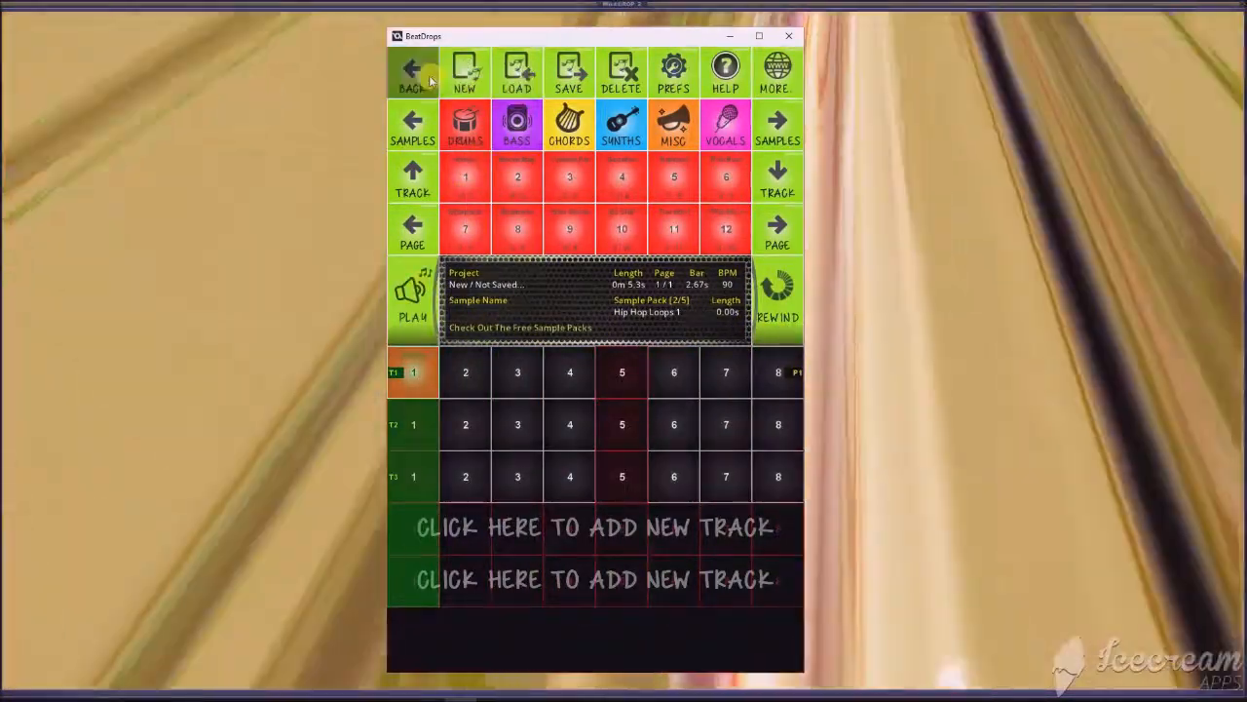
# - Add a second page to the project and start playback
pyautogui.click(428, 75)
pyautogui.click(511, 84)
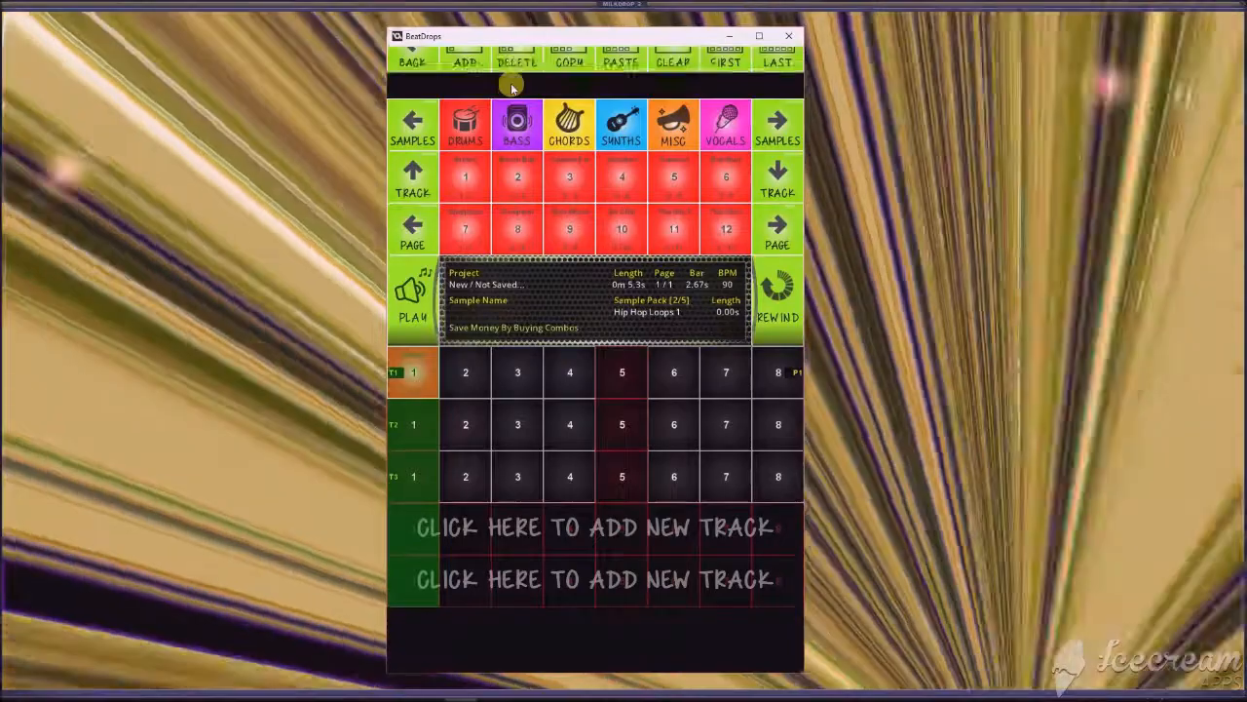
pyautogui.click(465, 72)
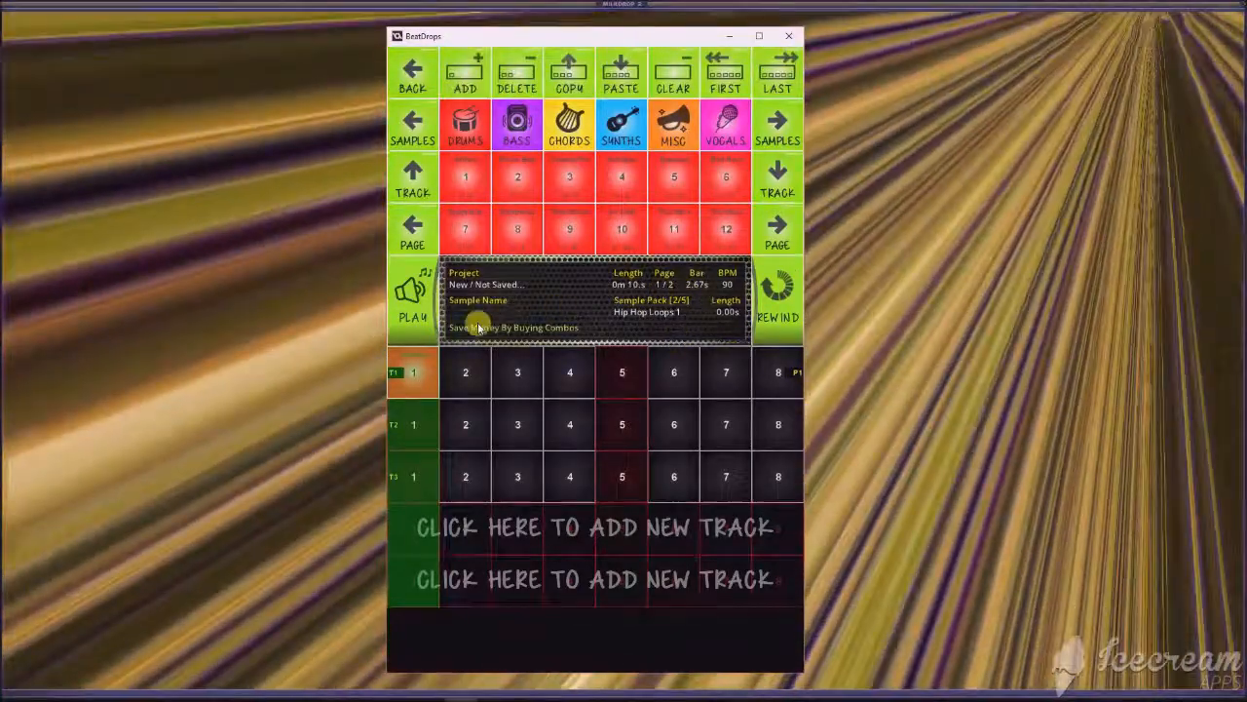
pyautogui.click(427, 298)
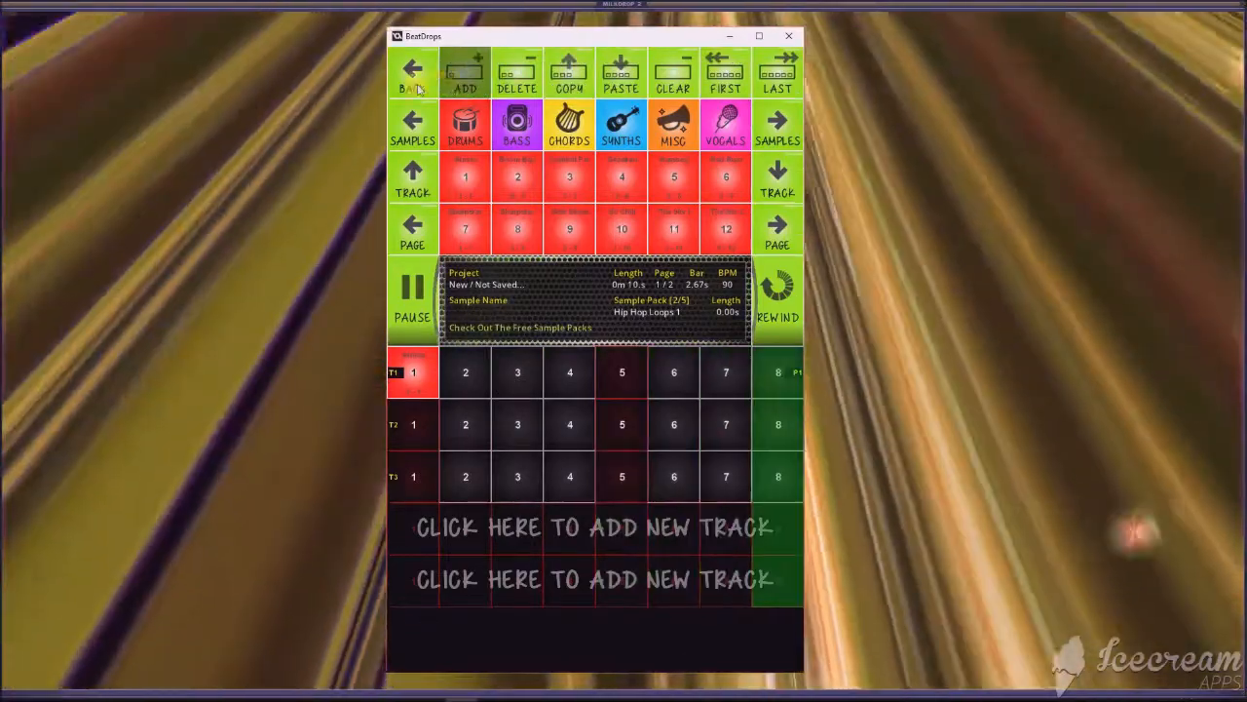
# - Set the project's loop mode to All
pyautogui.click(416, 86)
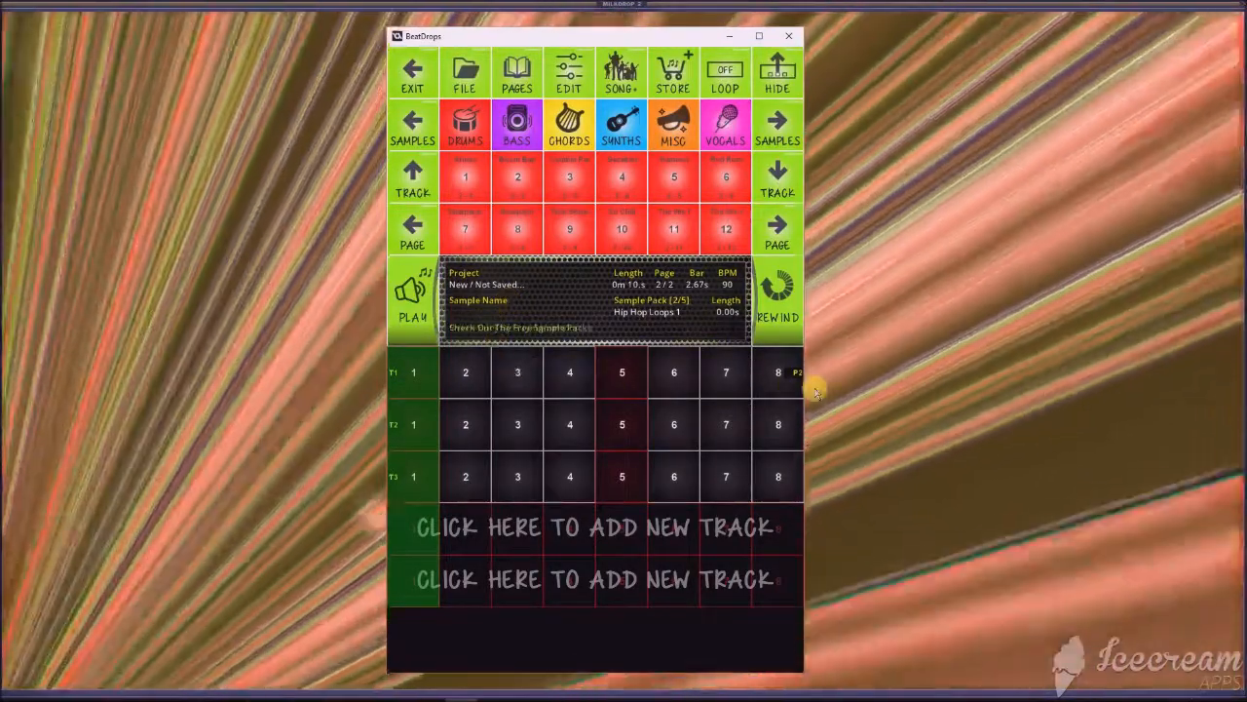
pyautogui.click(737, 90)
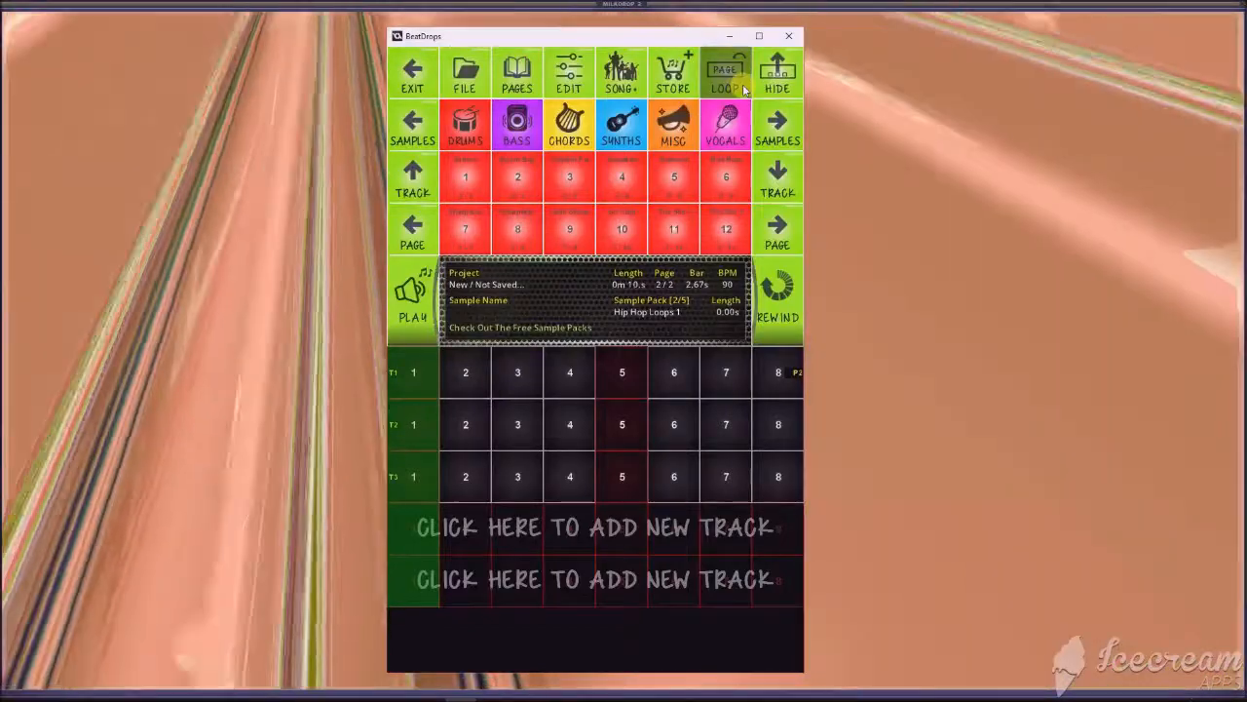
pyautogui.click(741, 89)
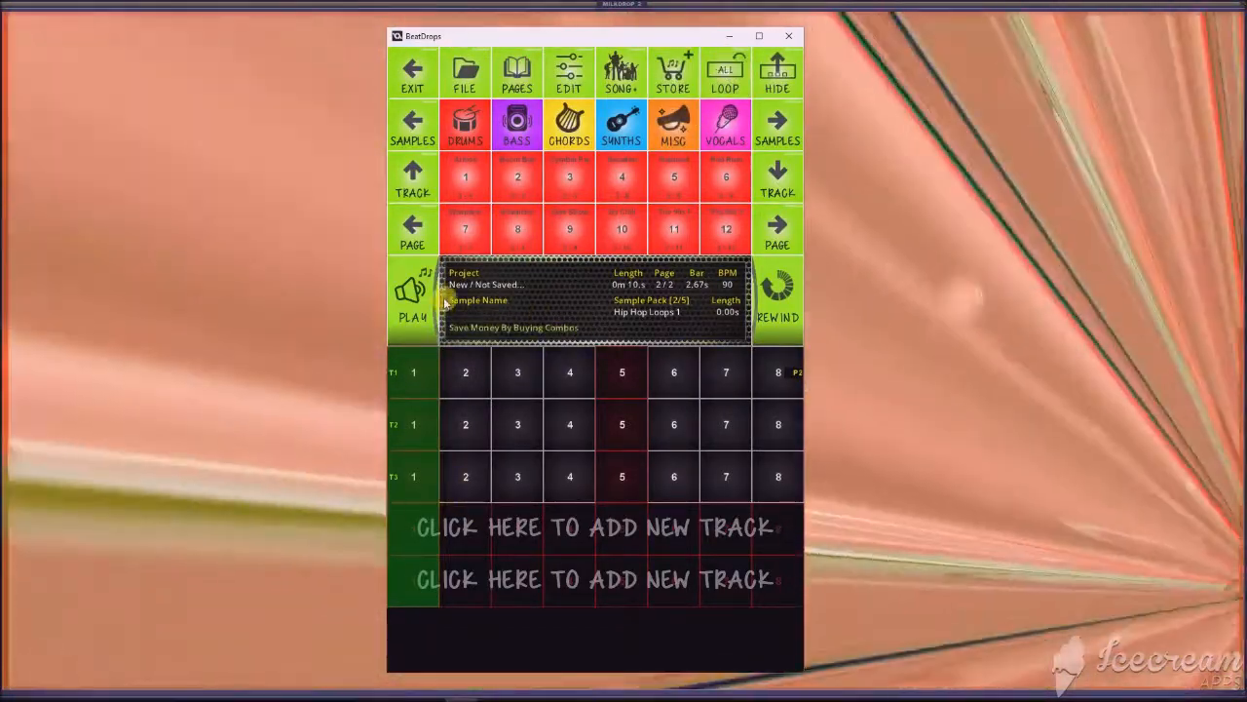
# - Set the project's beat speed preference to Blitz
pyautogui.click(465, 76)
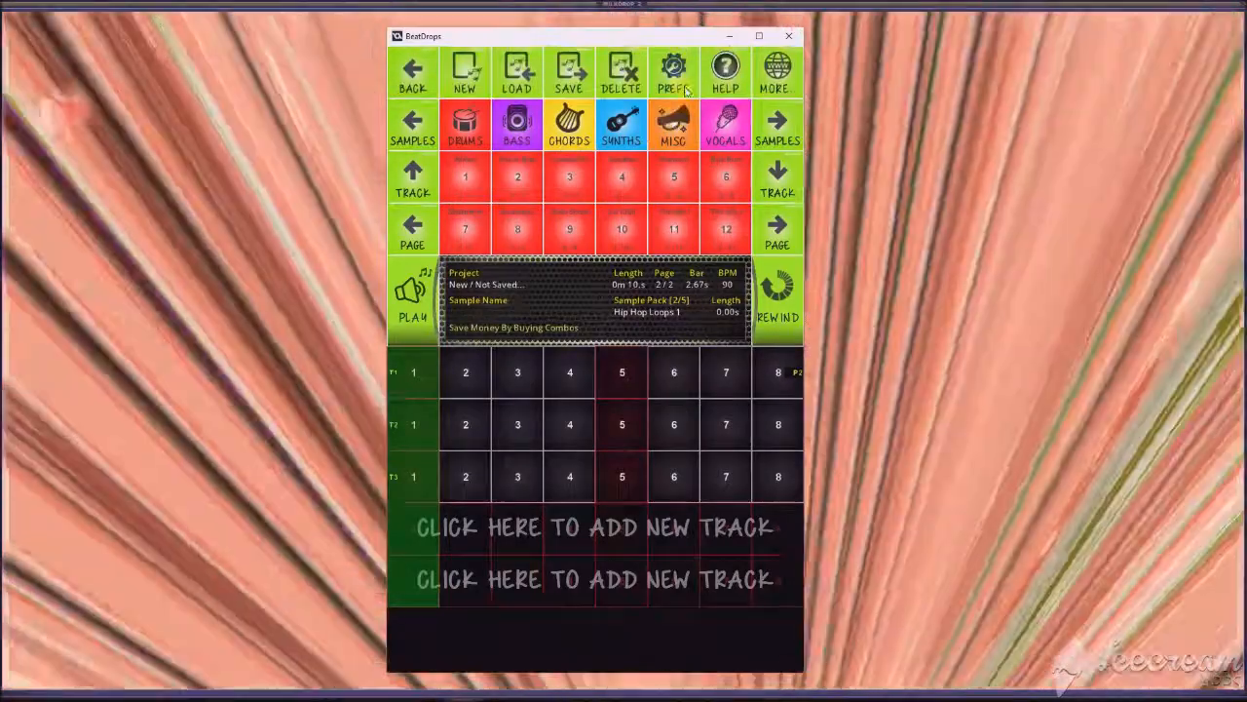
pyautogui.click(679, 85)
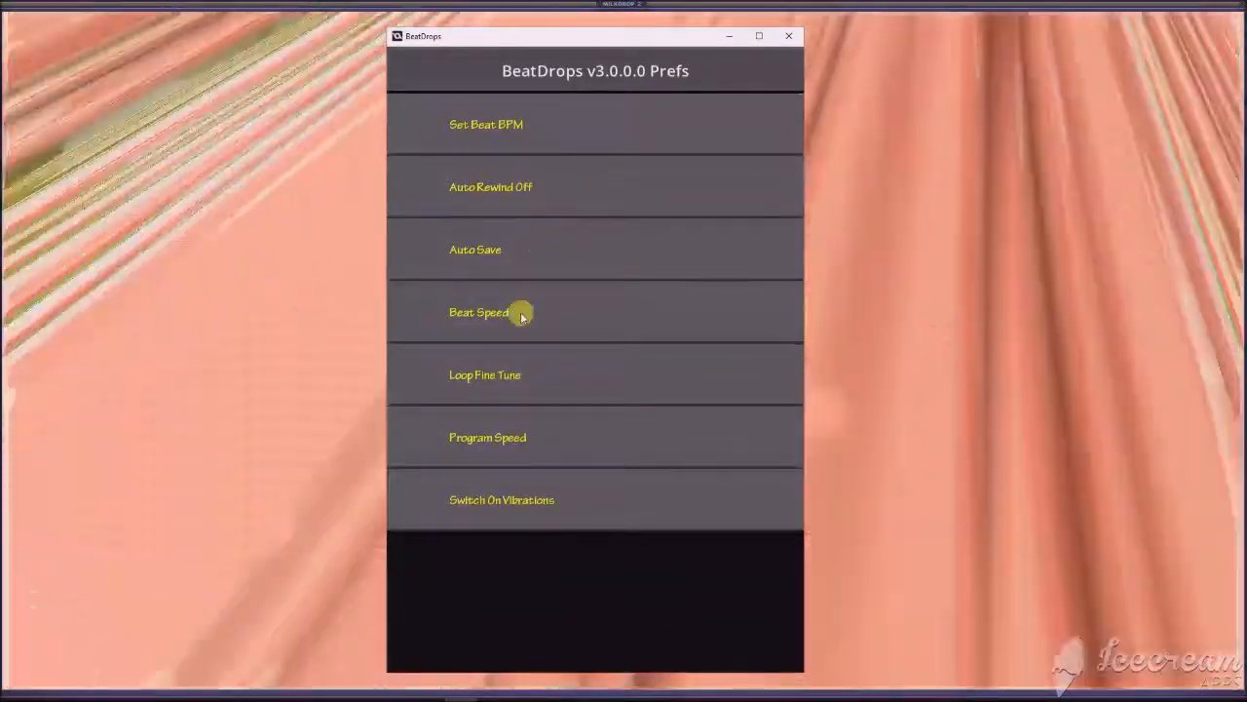
pyautogui.click(522, 314)
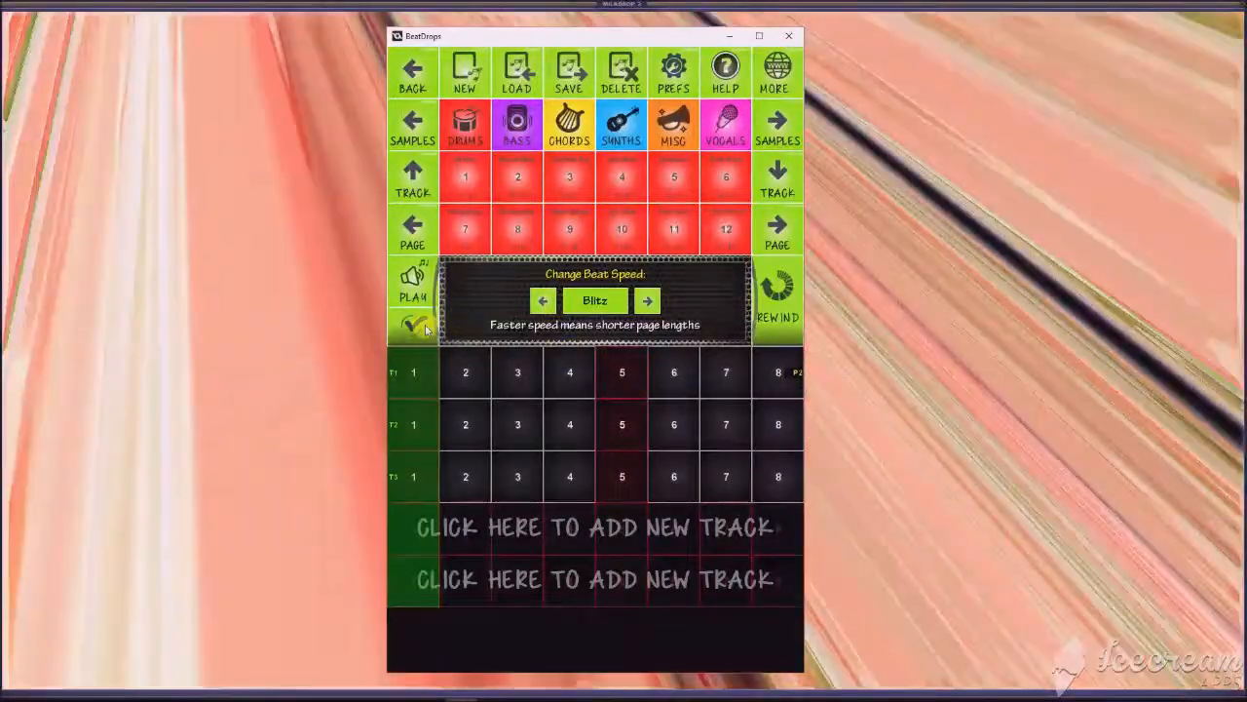
pyautogui.click(425, 330)
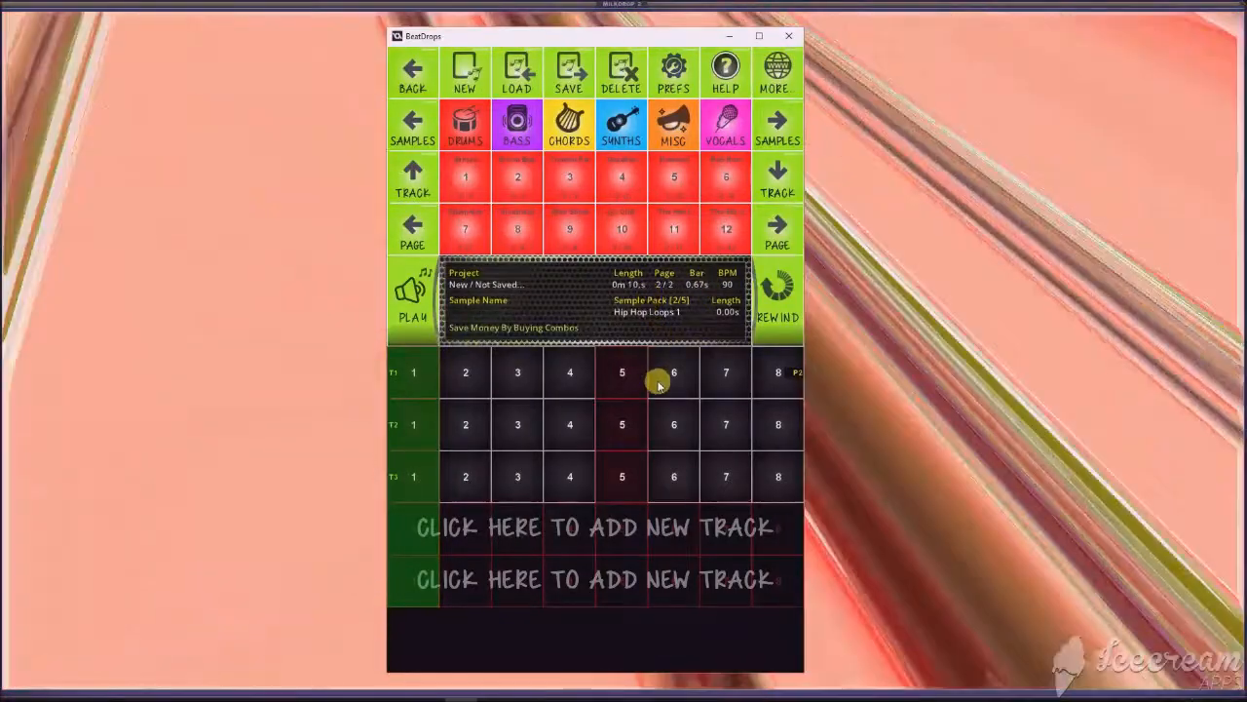
# - Place Silence chord samples at beats 1 and 2 and the Terror Gen sample at beat 5 of track 2 on page 2
pyautogui.click(569, 127)
pyautogui.moveTo(572, 235); pyautogui.dragTo(621, 424)
pyautogui.moveTo(673, 362); pyautogui.dragTo(673, 424)
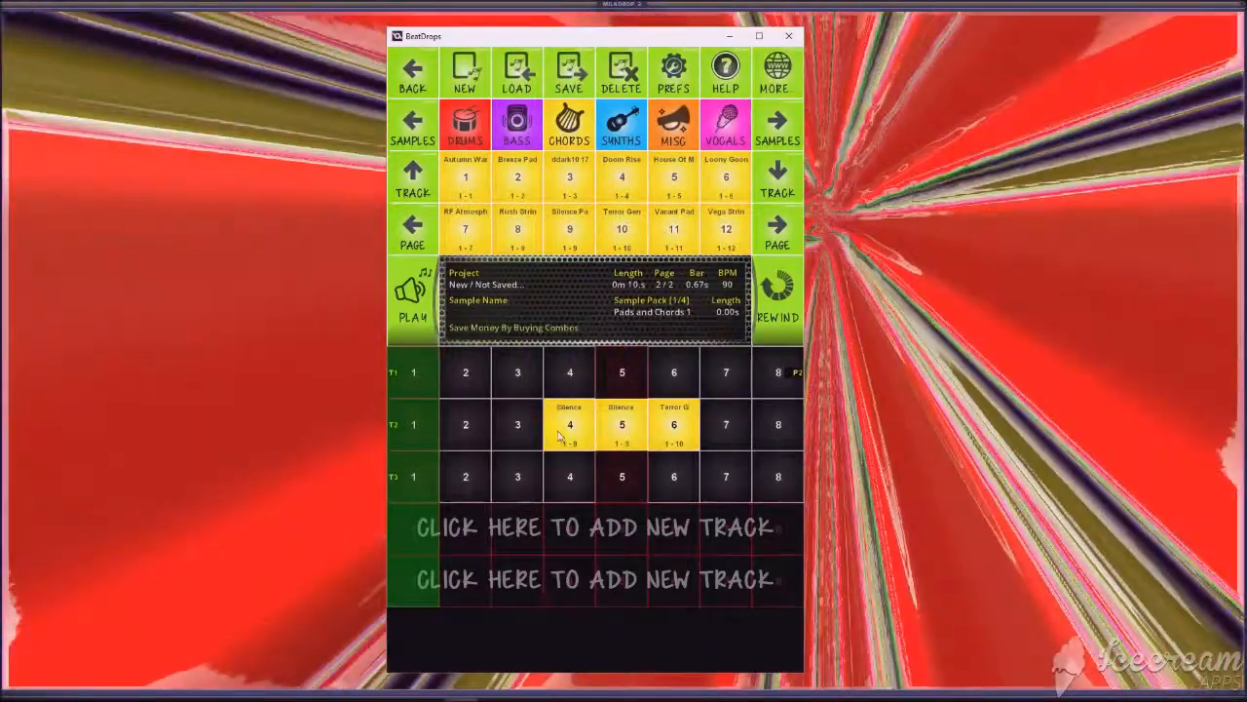
pyautogui.moveTo(561, 436); pyautogui.dragTo(413, 424)
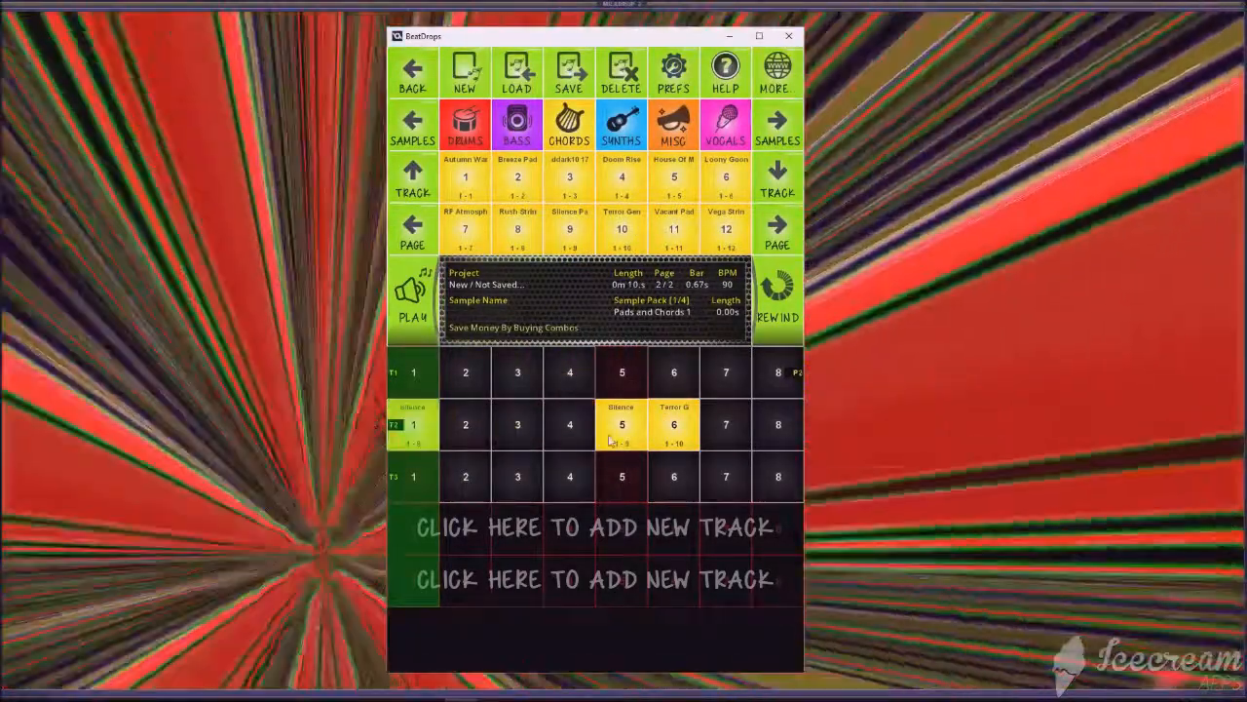
pyautogui.moveTo(622, 424); pyautogui.dragTo(473, 429)
pyautogui.moveTo(673, 424); pyautogui.dragTo(622, 424)
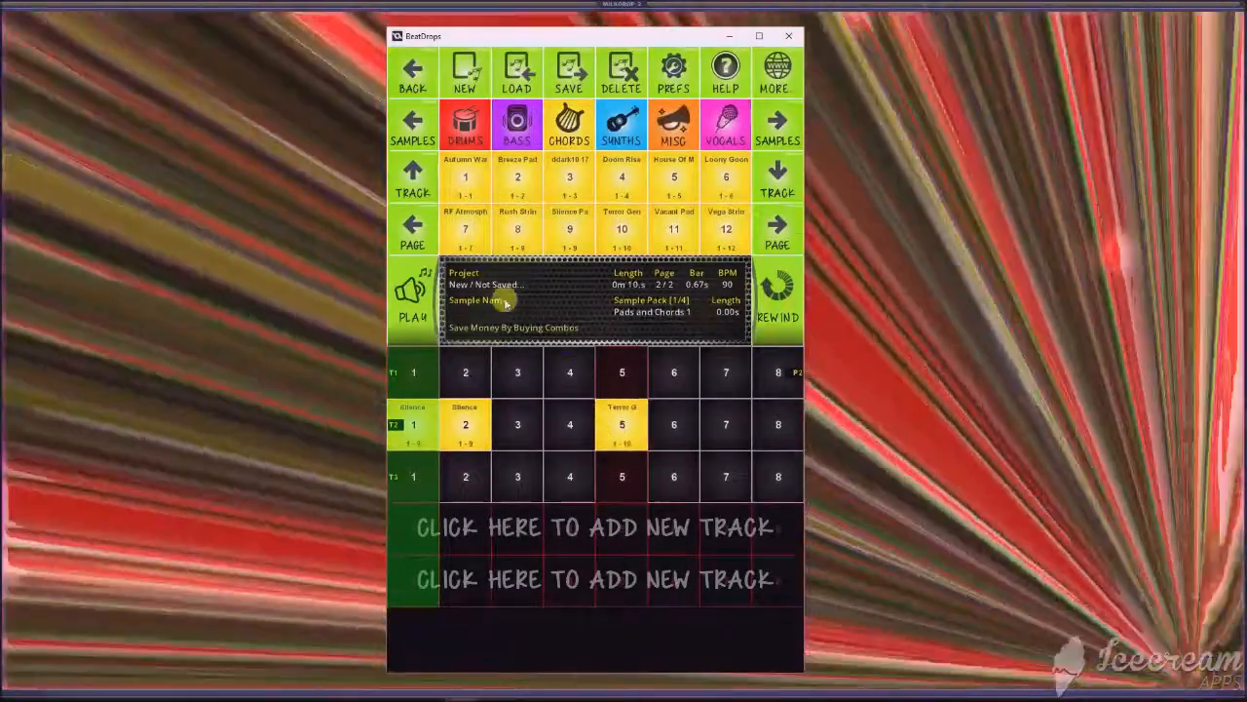
# - During playback, place the Scratch sample from Random Hits 1 at beat 6 of track 3 on page 1 and preview Jive 3
pyautogui.click(429, 297)
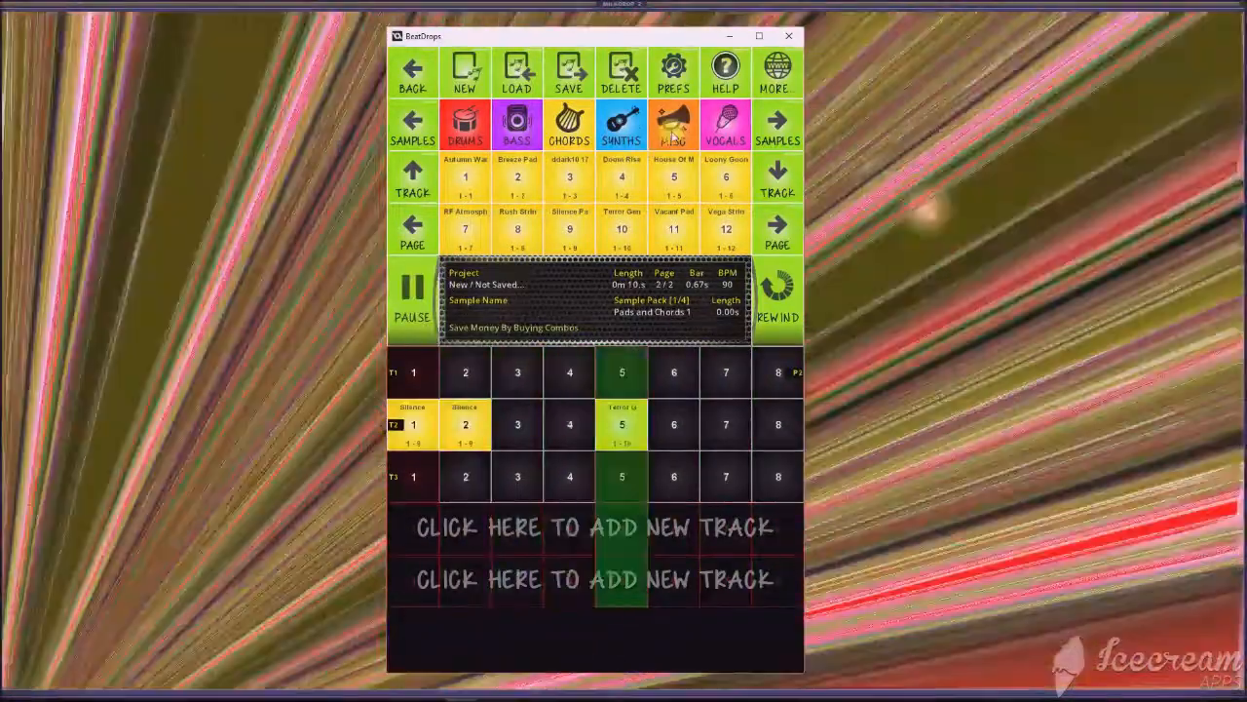
pyautogui.click(673, 124)
pyautogui.moveTo(675, 228); pyautogui.dragTo(670, 477)
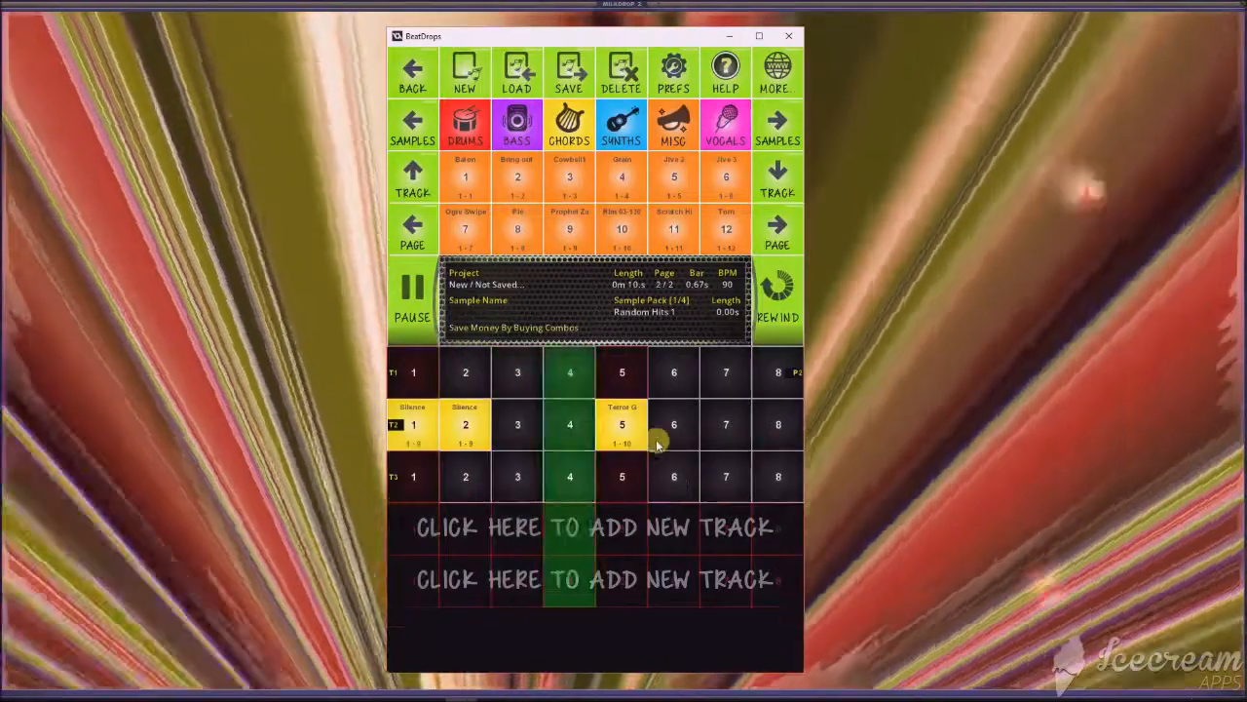
pyautogui.click(722, 181)
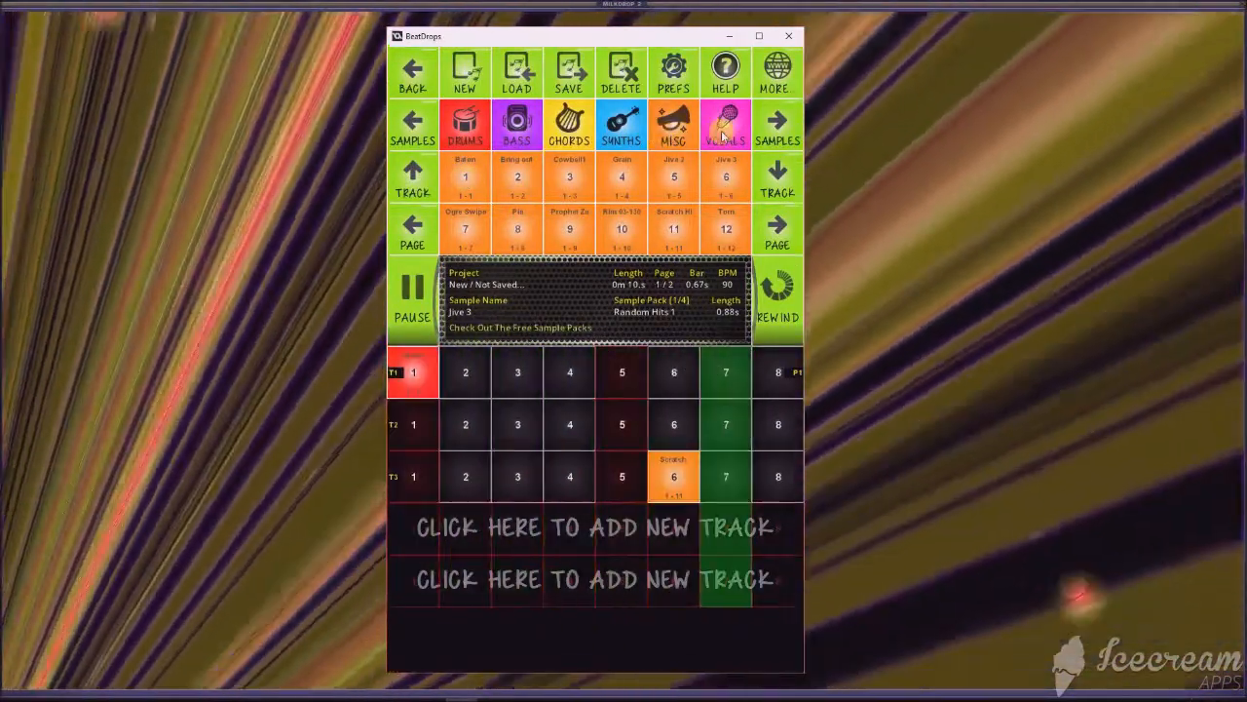
# - Place sample 10 from Vocal Hits 1 at beat 1 of track 3 on page 2 and pause playback
pyautogui.click(726, 125)
pyautogui.moveTo(618, 215); pyautogui.dragTo(413, 478)
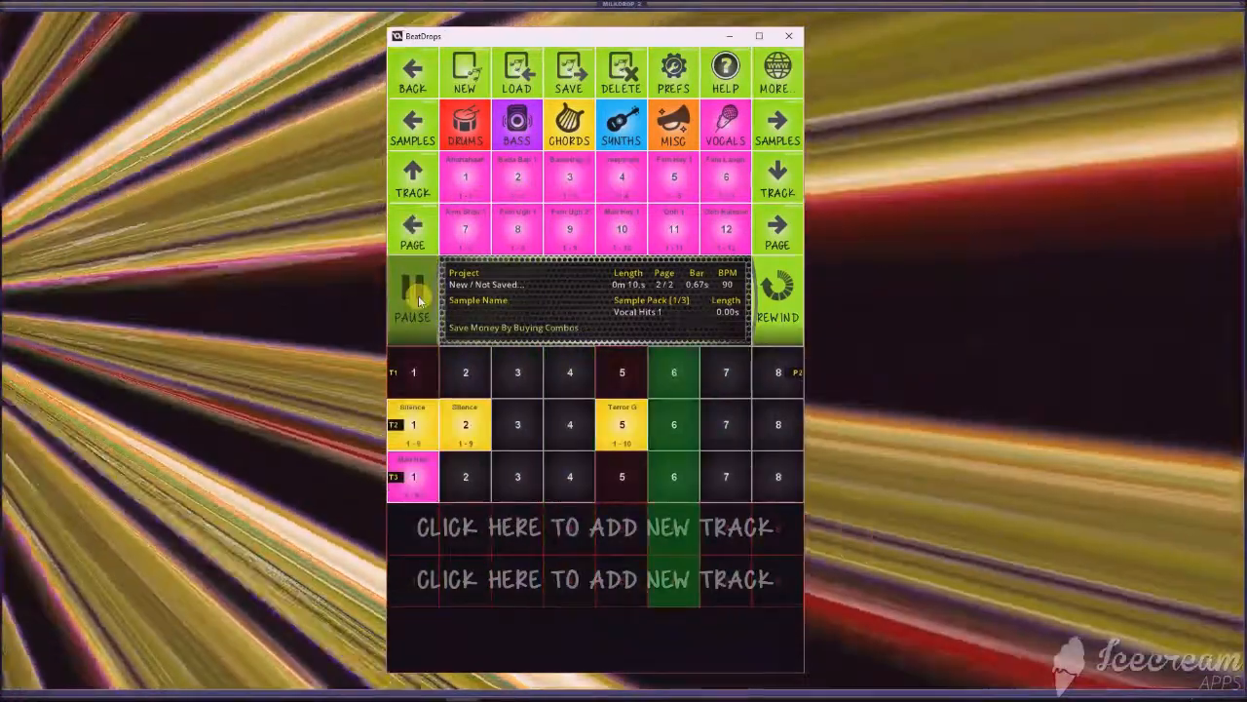
pyautogui.click(413, 296)
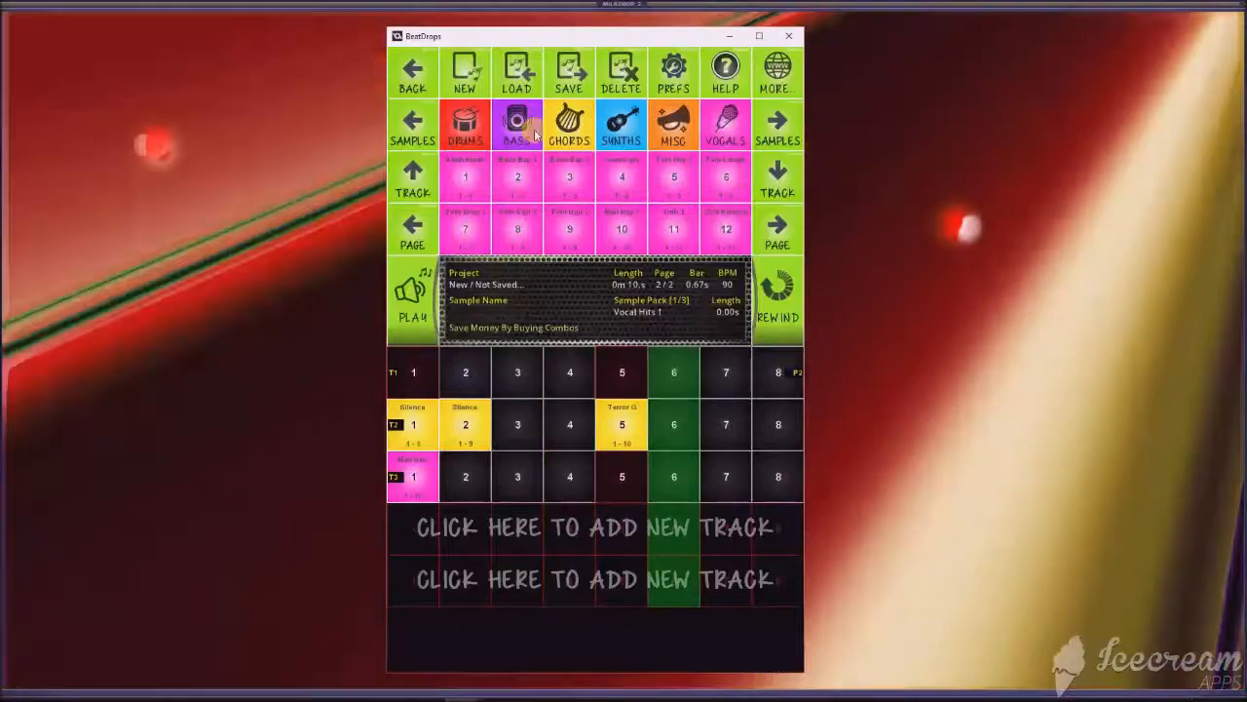
# - Set the project's beat speed preference to Normal
pyautogui.click(677, 73)
pyautogui.click(529, 246)
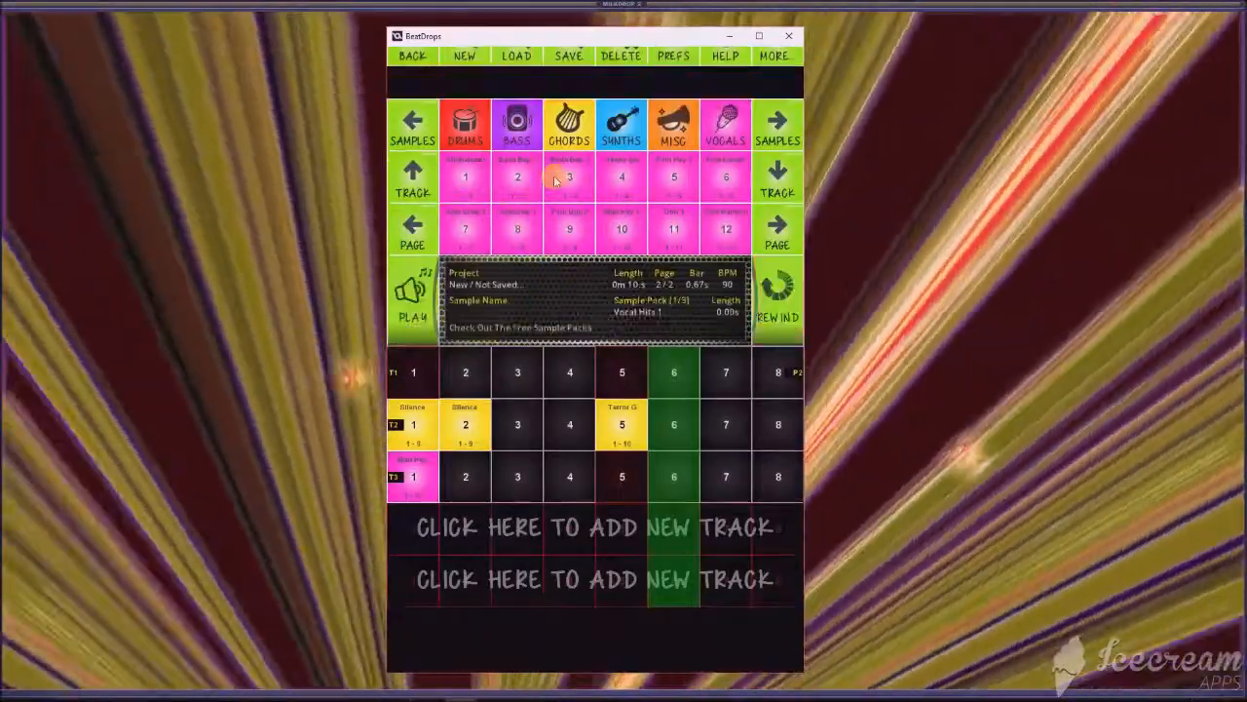
pyautogui.click(677, 73)
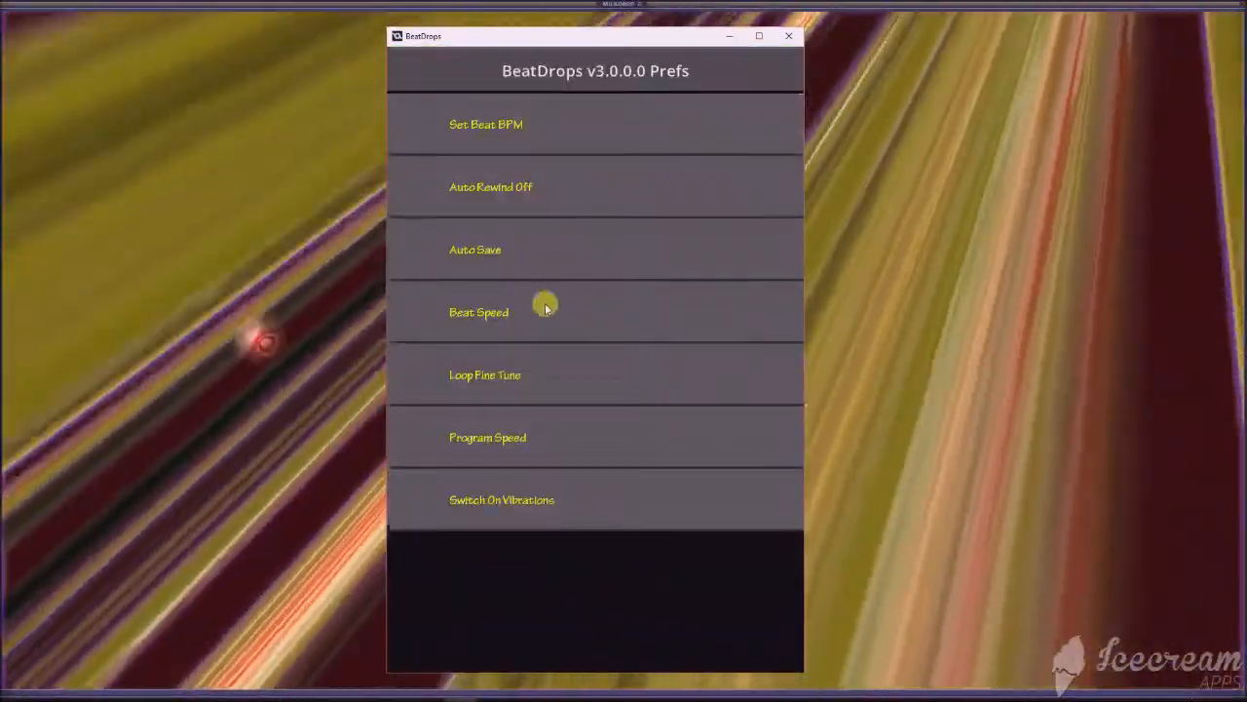
pyautogui.click(549, 307)
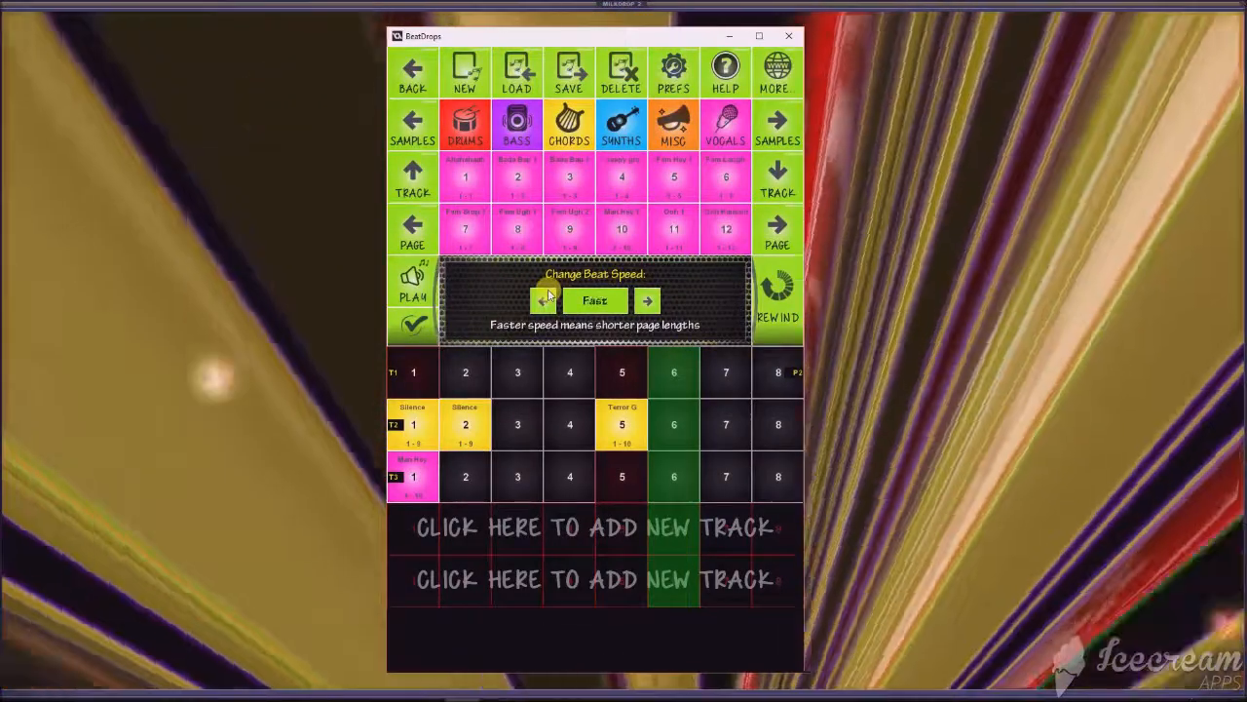
pyautogui.click(546, 298)
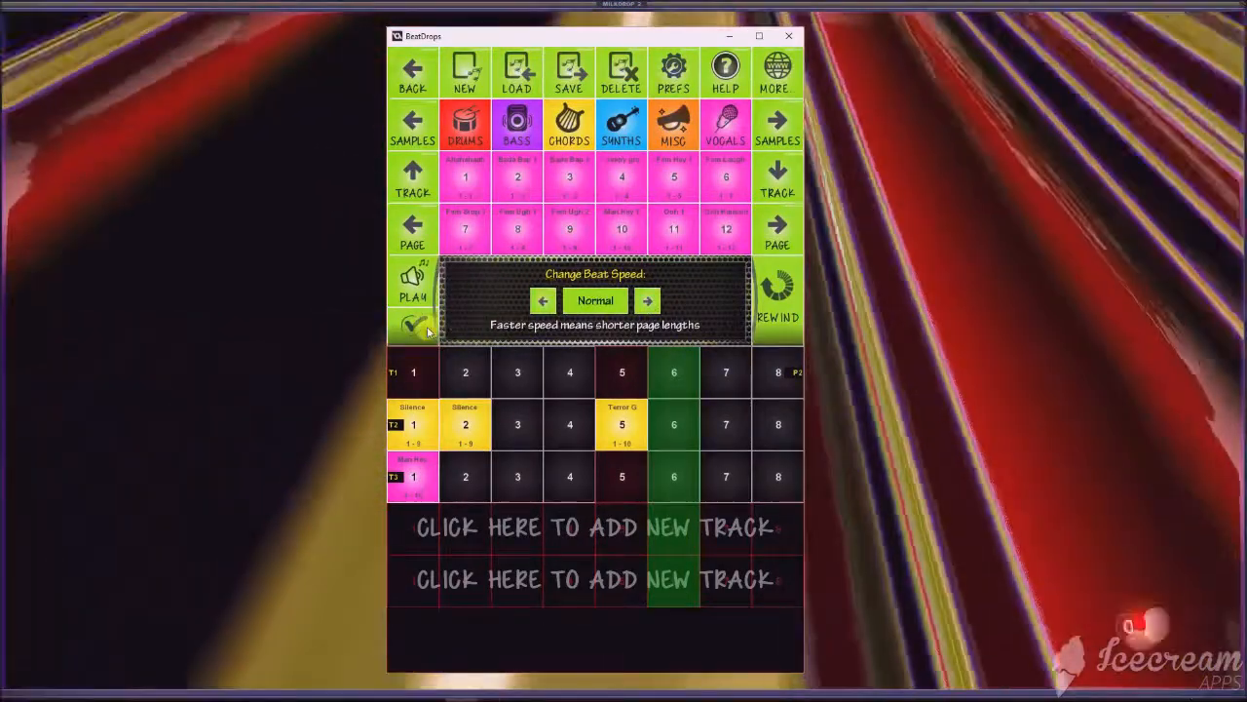
pyautogui.click(419, 326)
# - Start a new project, discarding unsaved data, and place drum sample 1 from Hip Hop Loops 1 at beat 1 of track 1
pyautogui.click(674, 73)
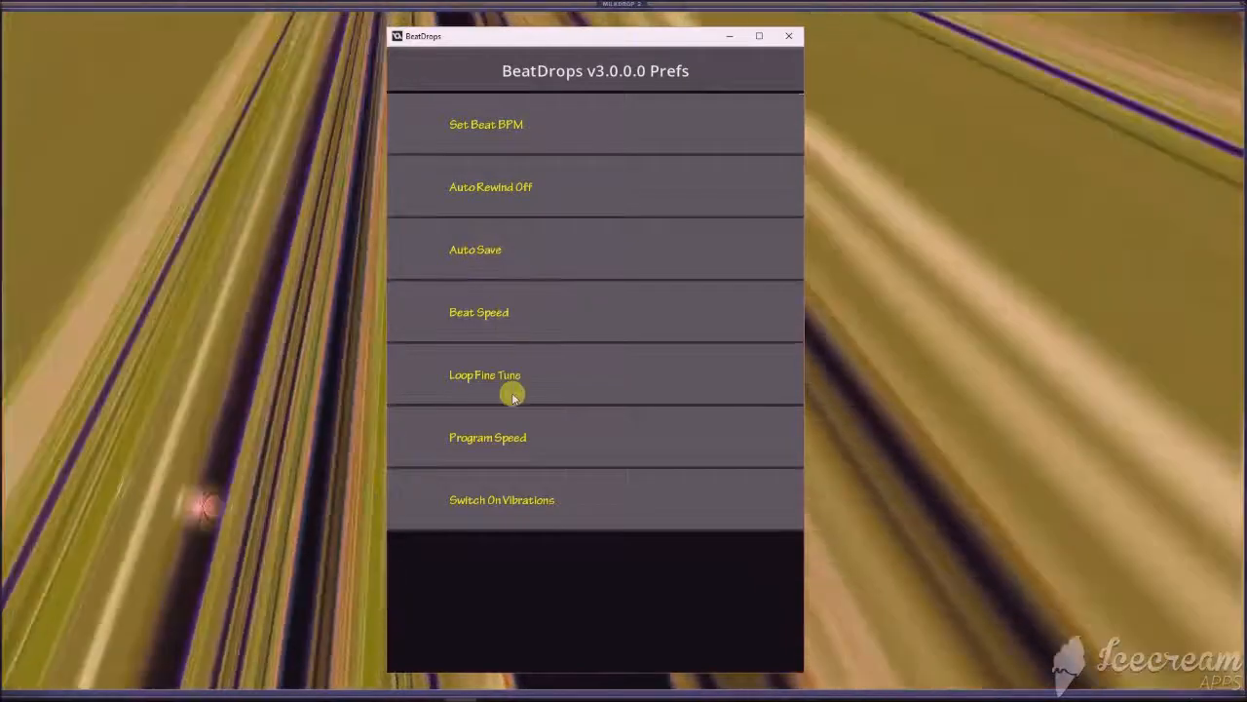
pyautogui.click(503, 377)
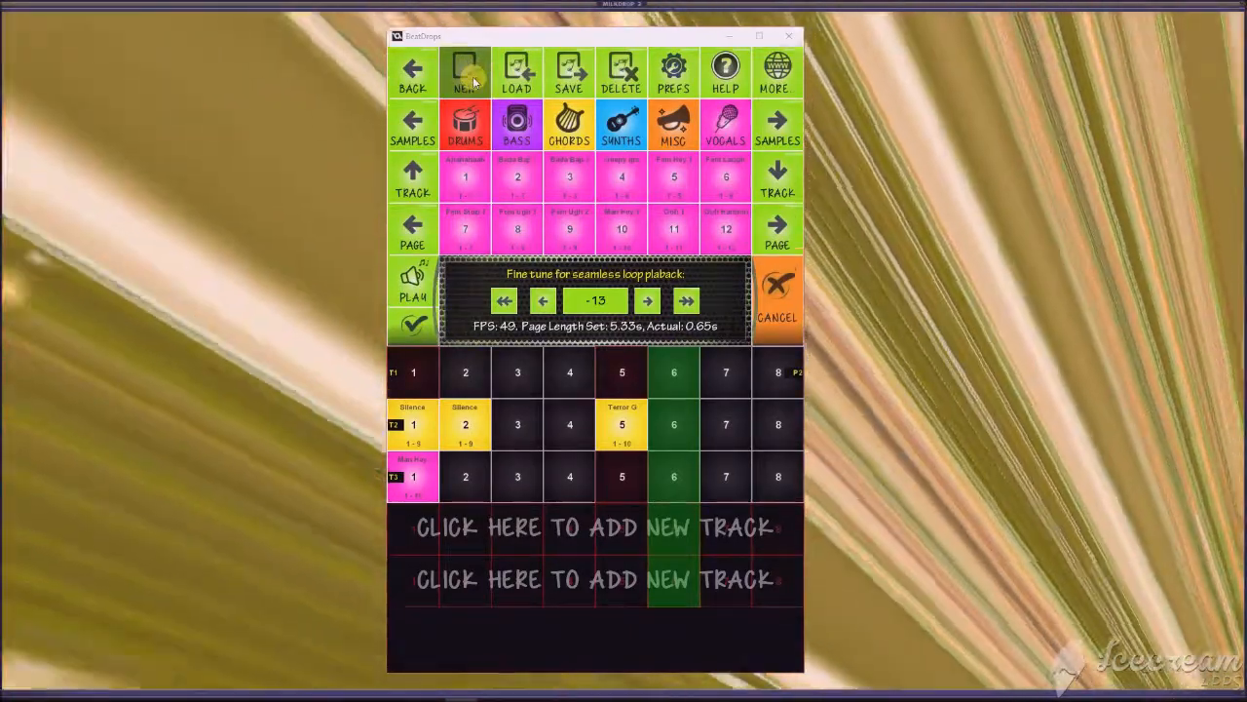
pyautogui.click(466, 76)
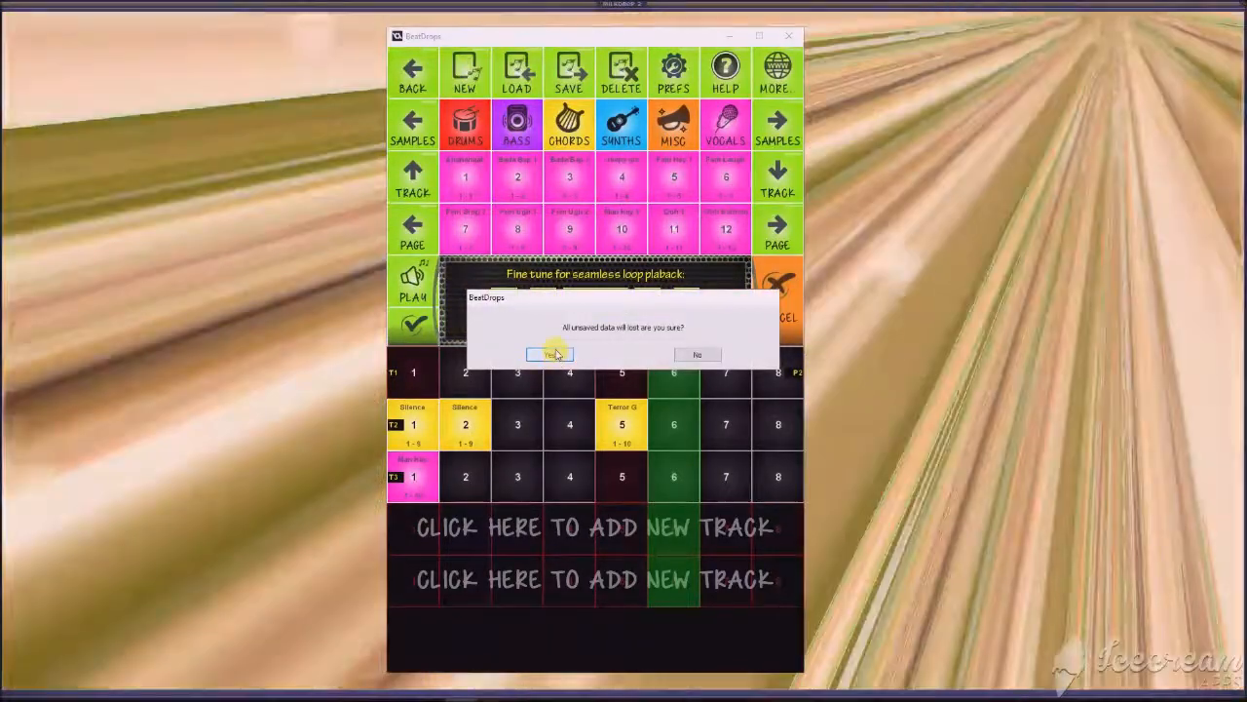
pyautogui.click(552, 354)
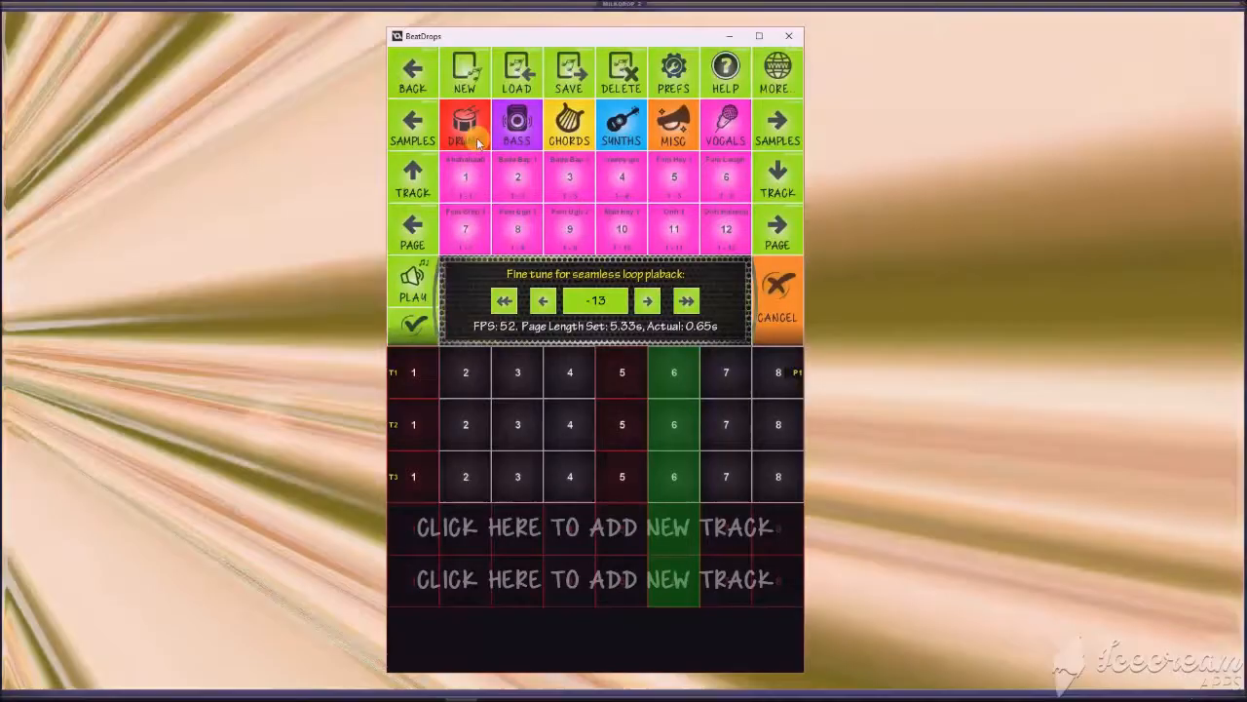
pyautogui.click(466, 125)
pyautogui.moveTo(465, 178); pyautogui.dragTo(458, 371)
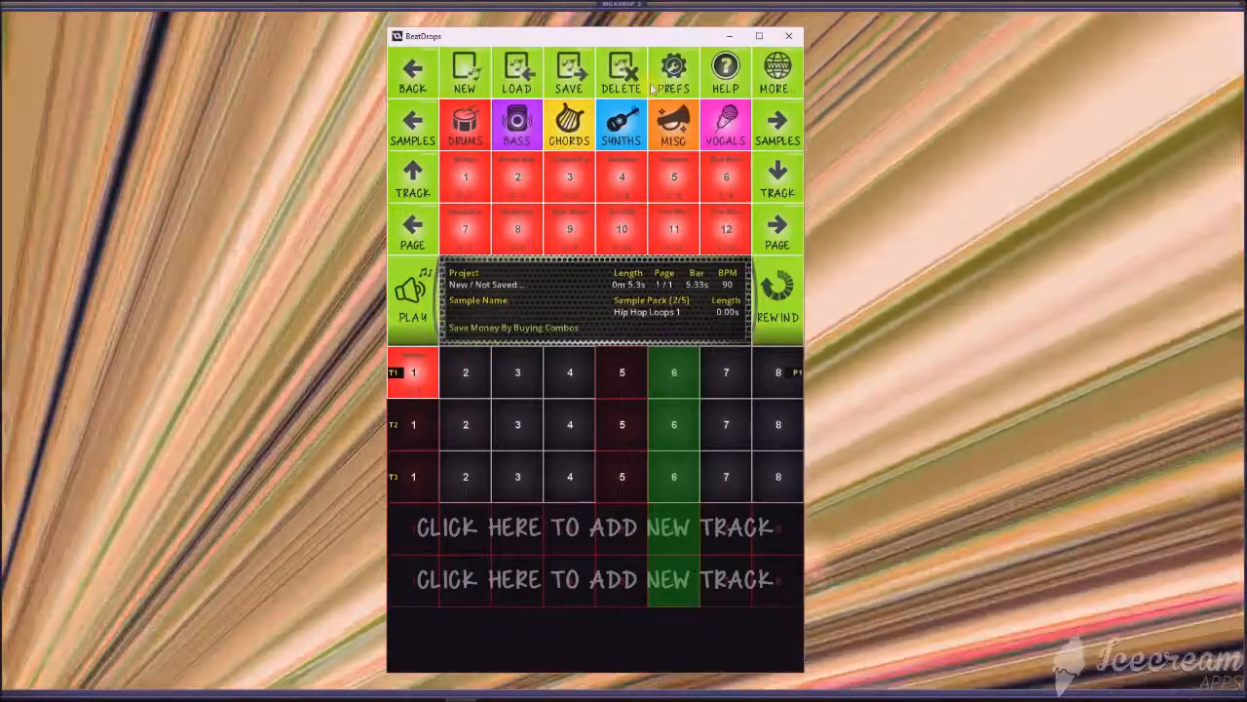
# - Review the beat speed preference and toggle the page loop playback option, staying in the current project
pyautogui.click(673, 73)
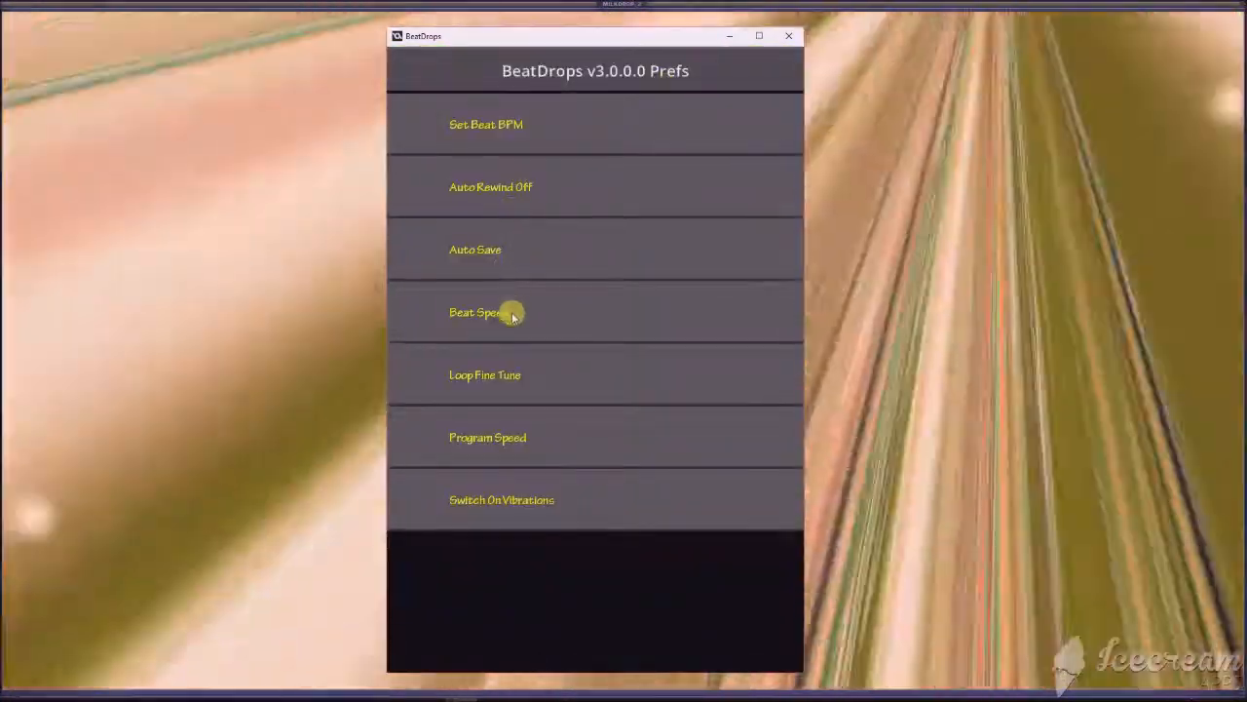
pyautogui.click(510, 312)
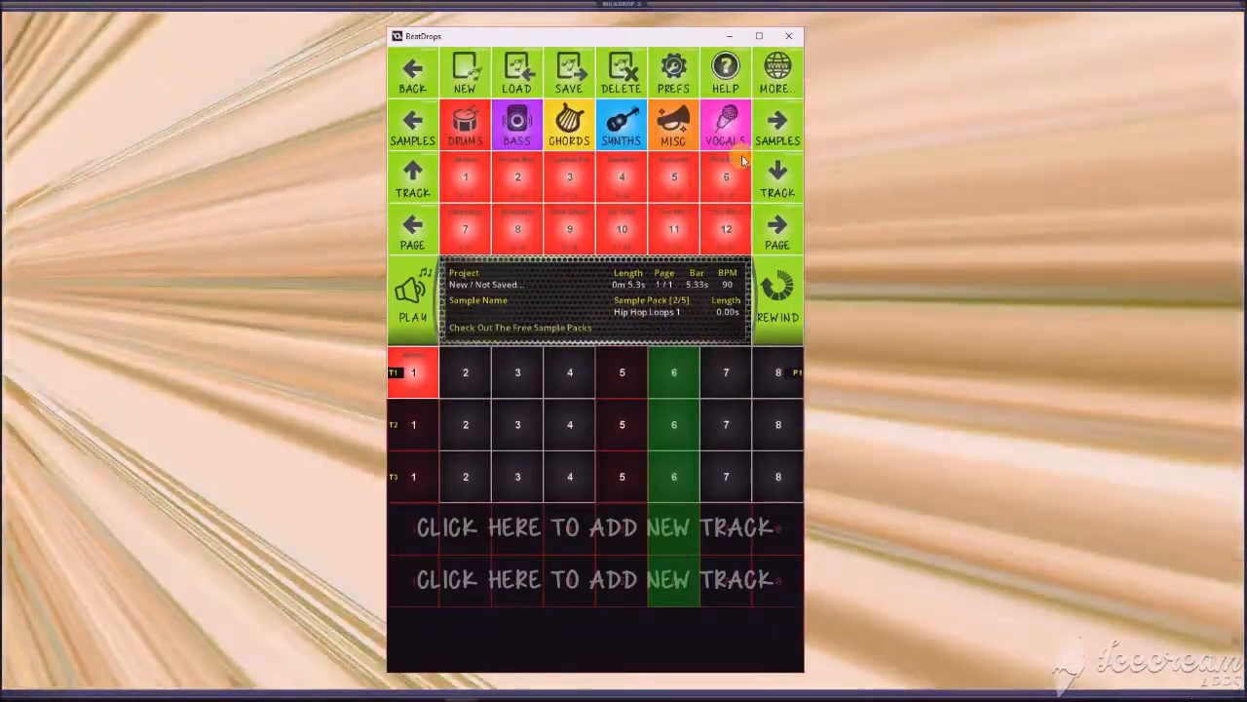
pyautogui.click(412, 73)
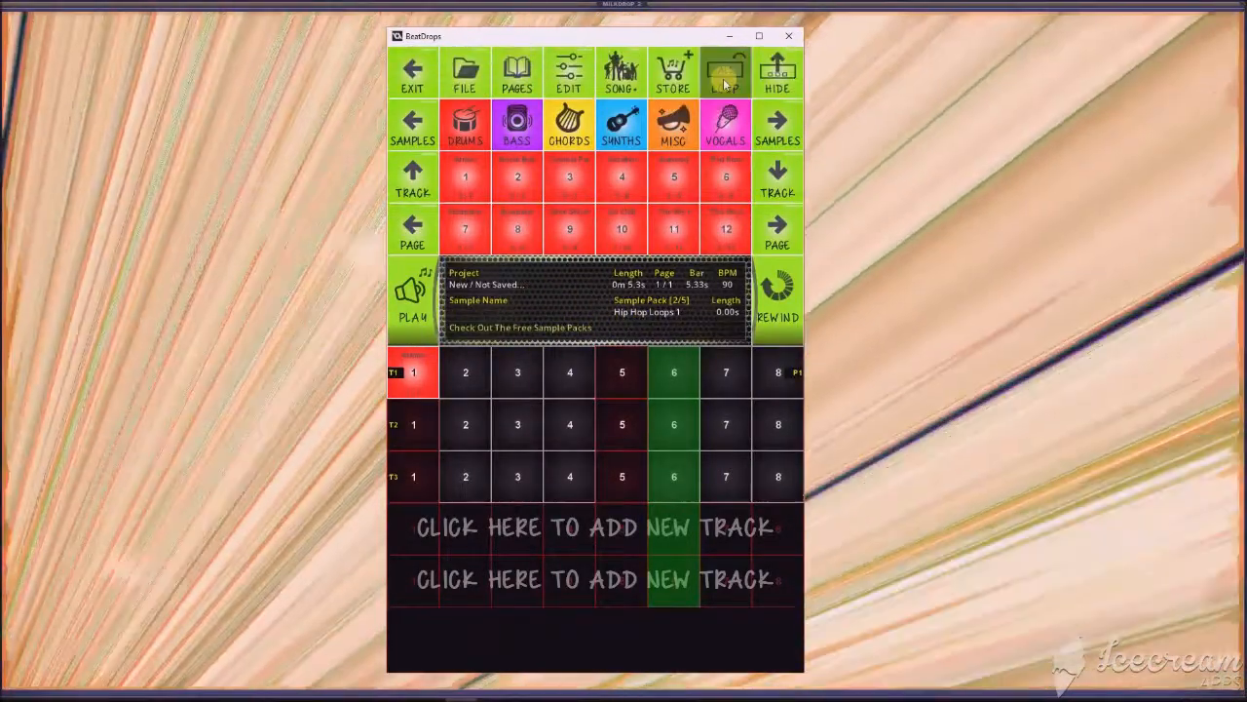
pyautogui.click(726, 86)
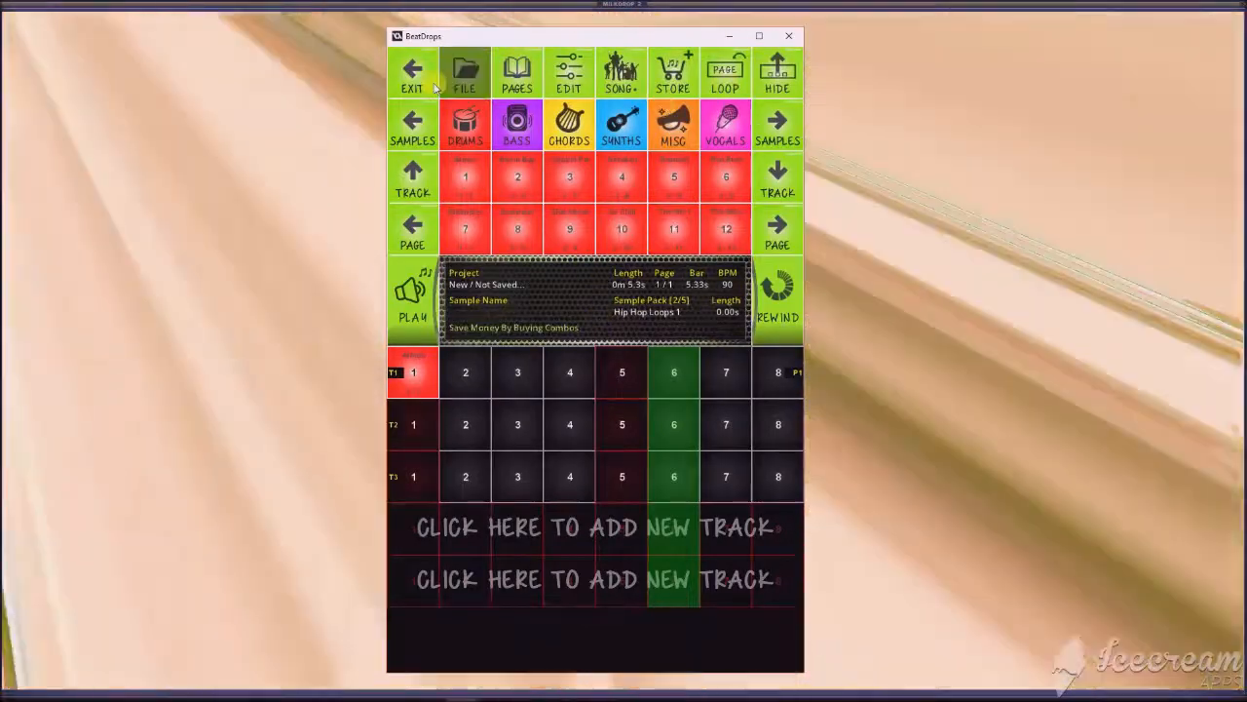
pyautogui.click(414, 83)
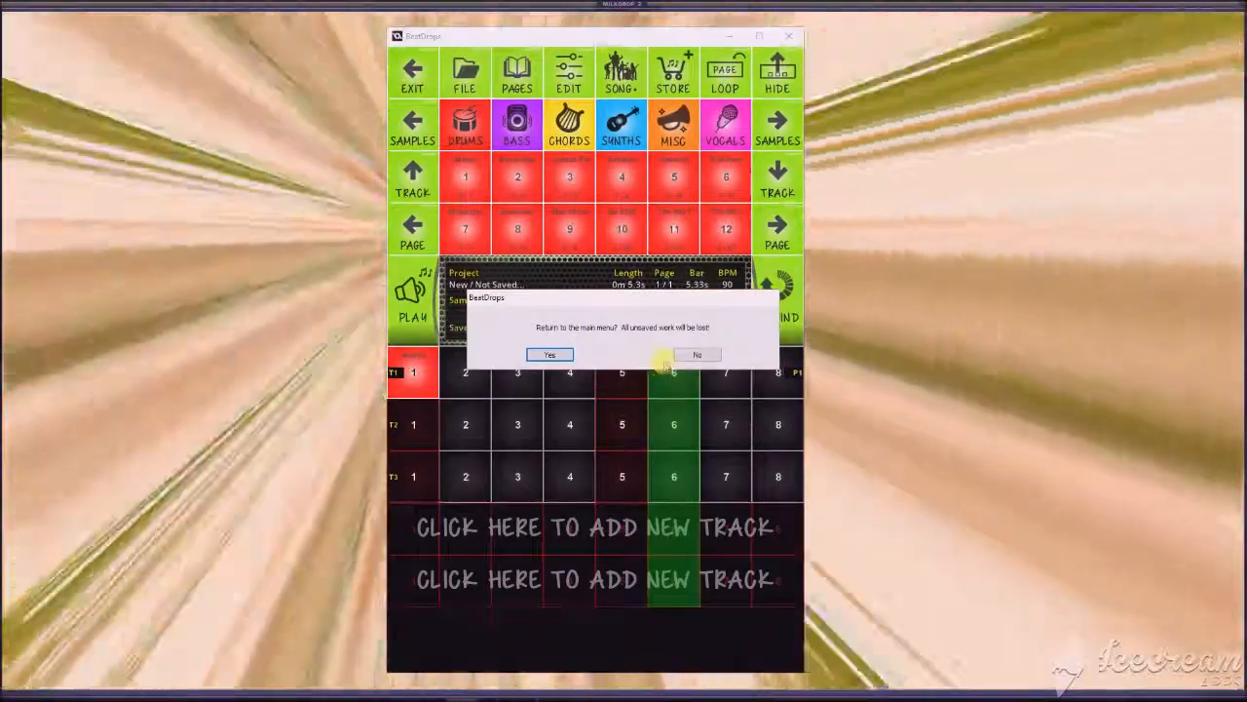
pyautogui.click(694, 356)
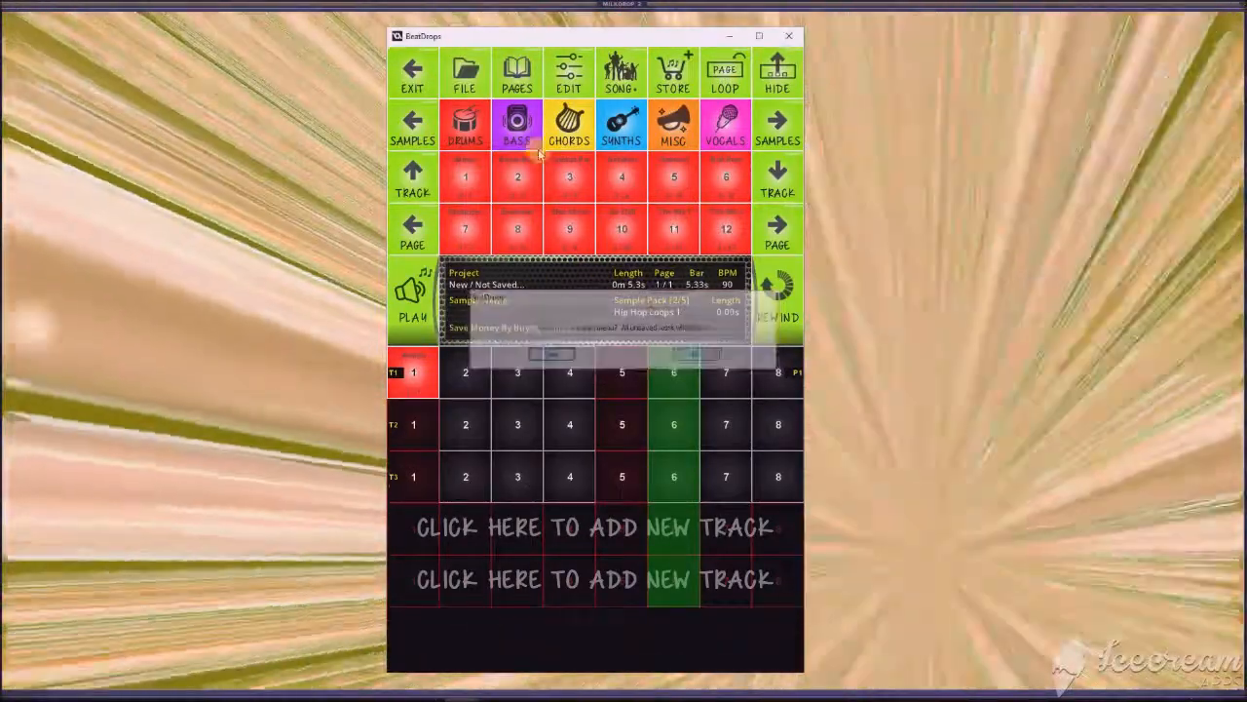
# - Set the loop fine tune preference to -4 and play the page to test the loop before pausing
pyautogui.click(466, 76)
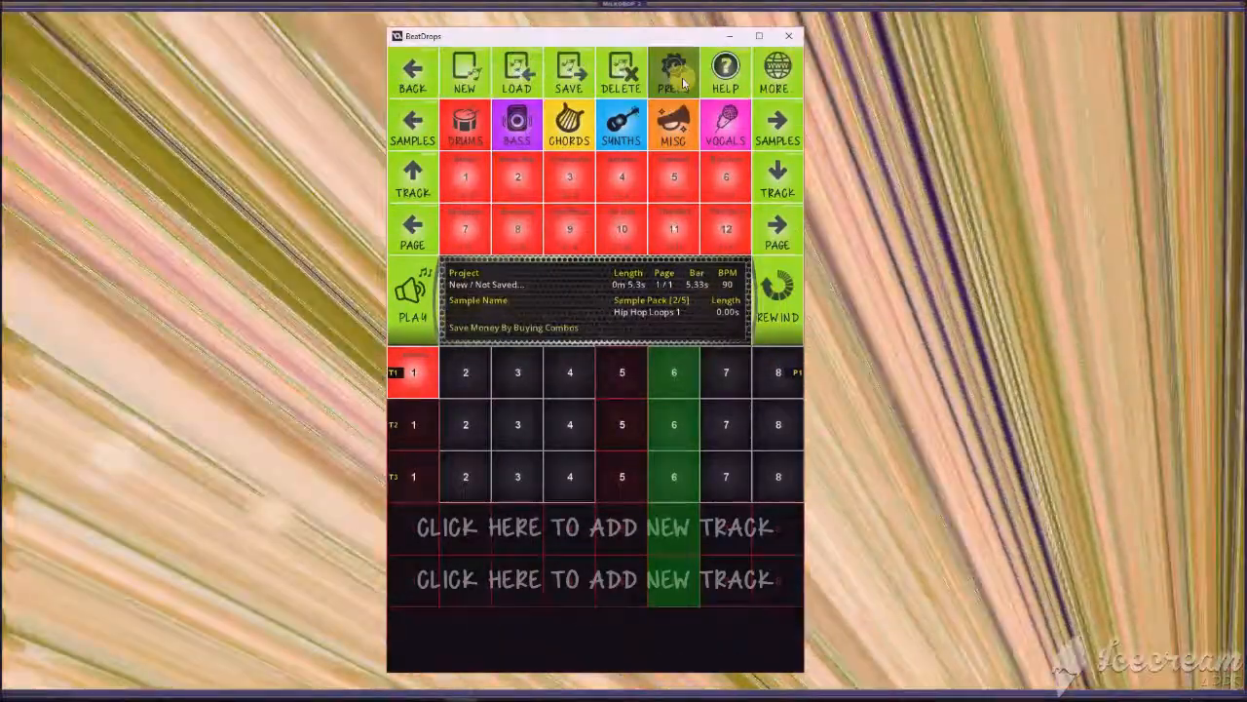
pyautogui.click(686, 85)
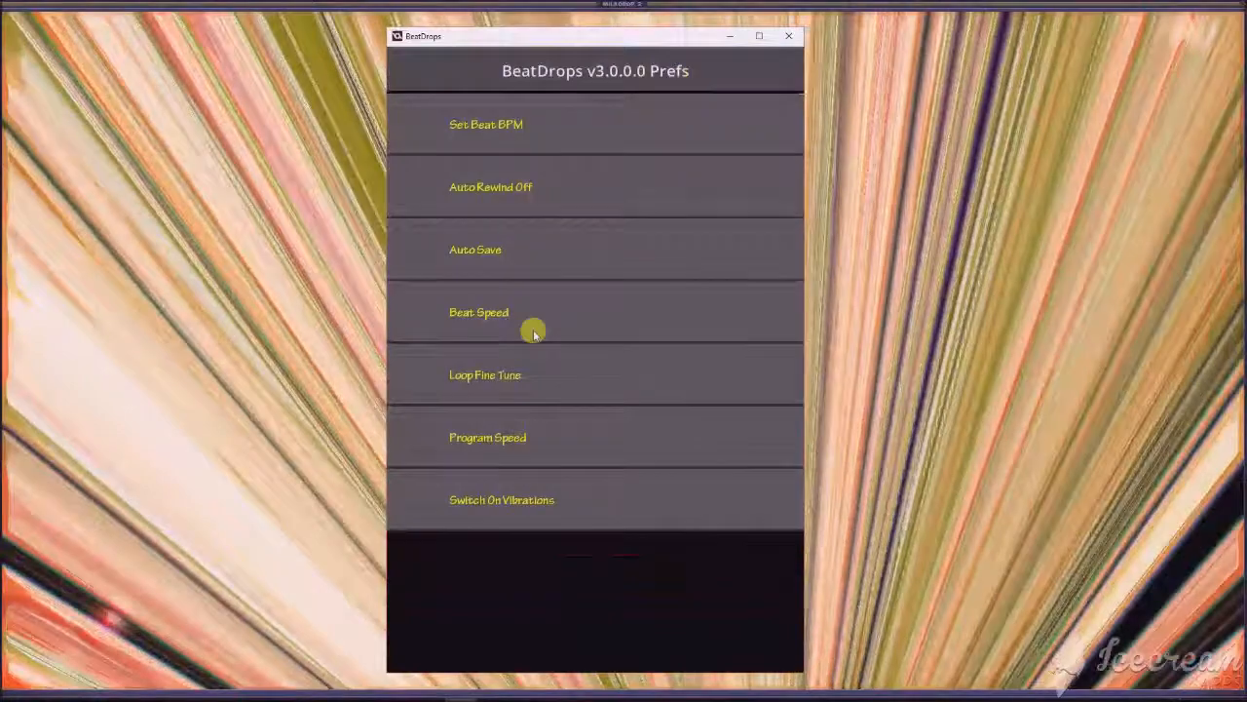
pyautogui.click(517, 375)
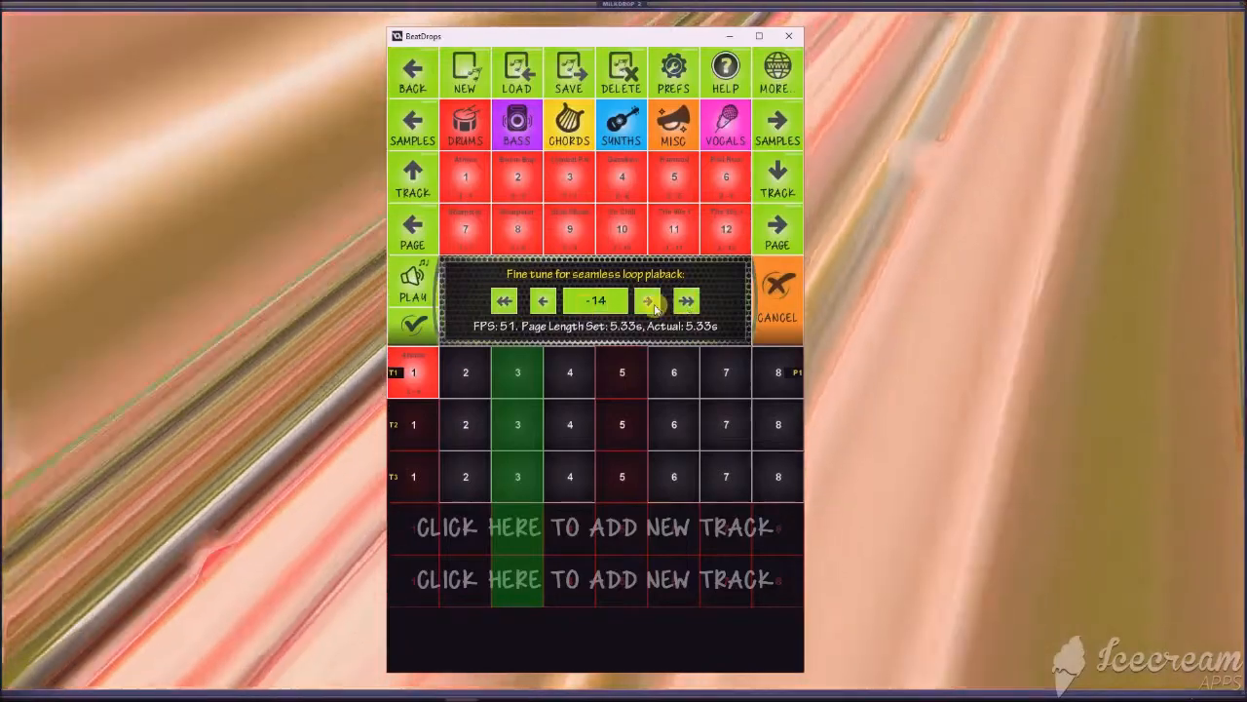
pyautogui.click(648, 301)
pyautogui.click(690, 302)
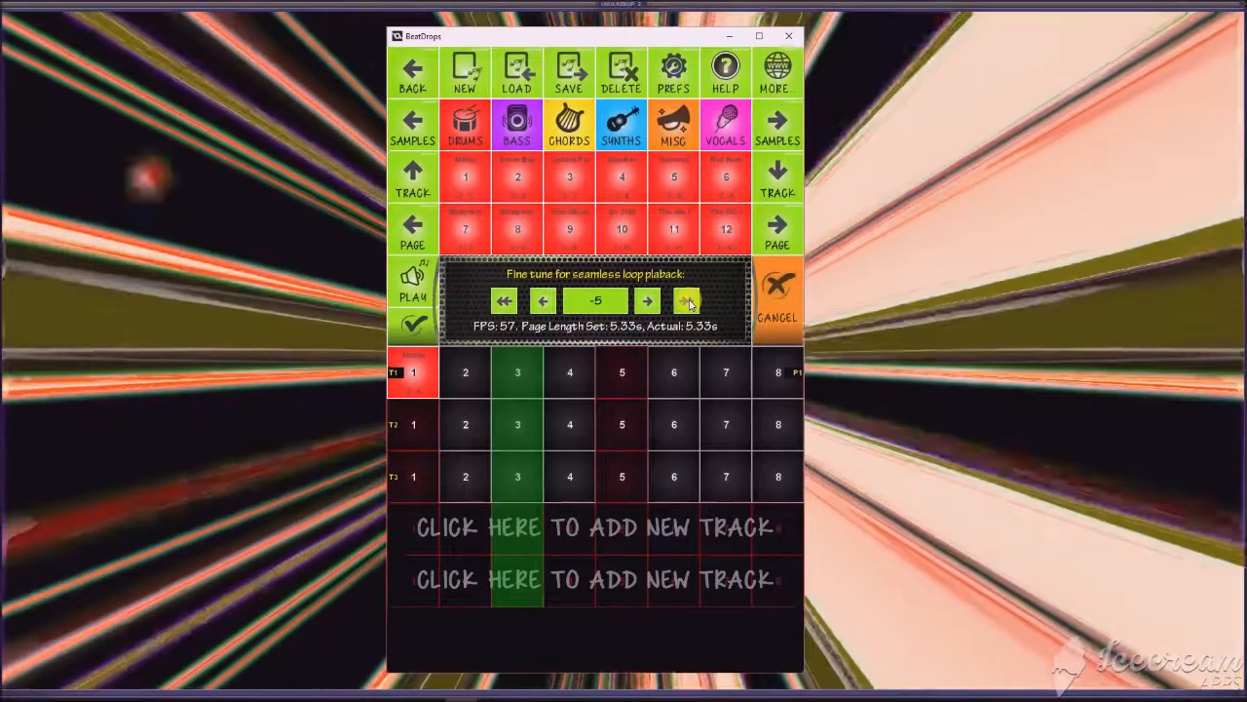
pyautogui.click(689, 301)
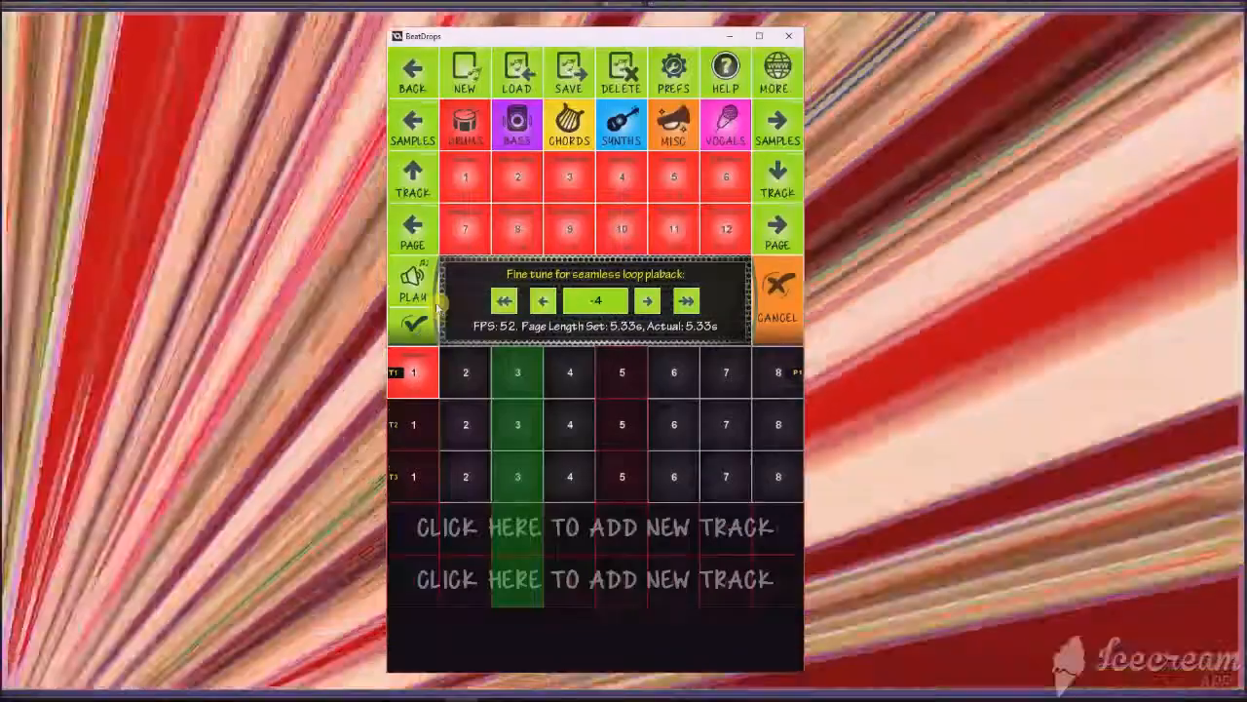
pyautogui.click(433, 299)
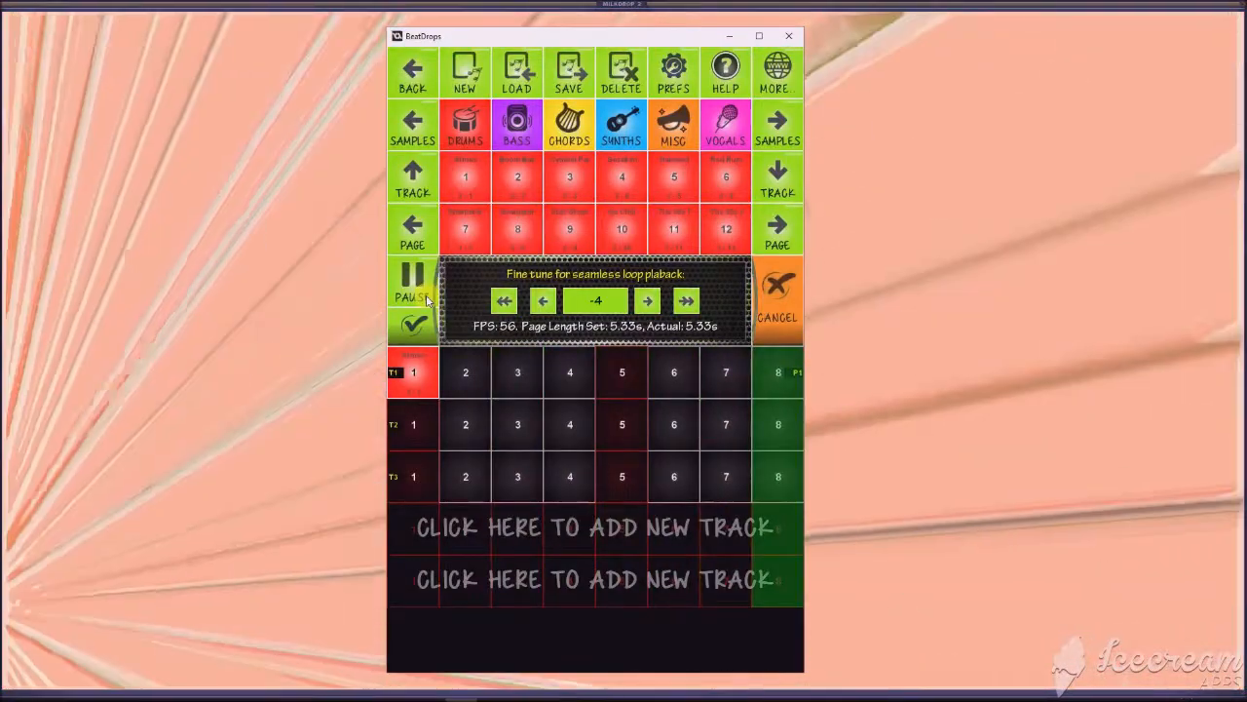
pyautogui.click(413, 283)
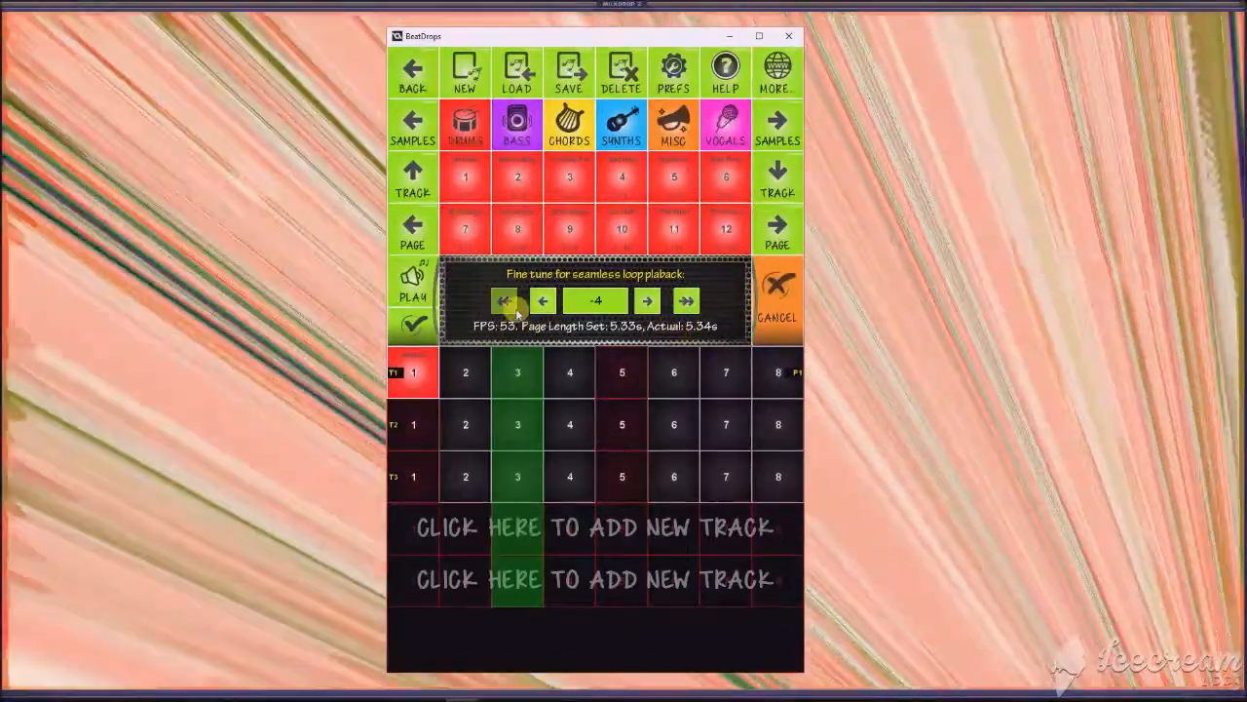
# - Adjust the loop fine tune value to -1.10 and accept it
pyautogui.click(507, 303)
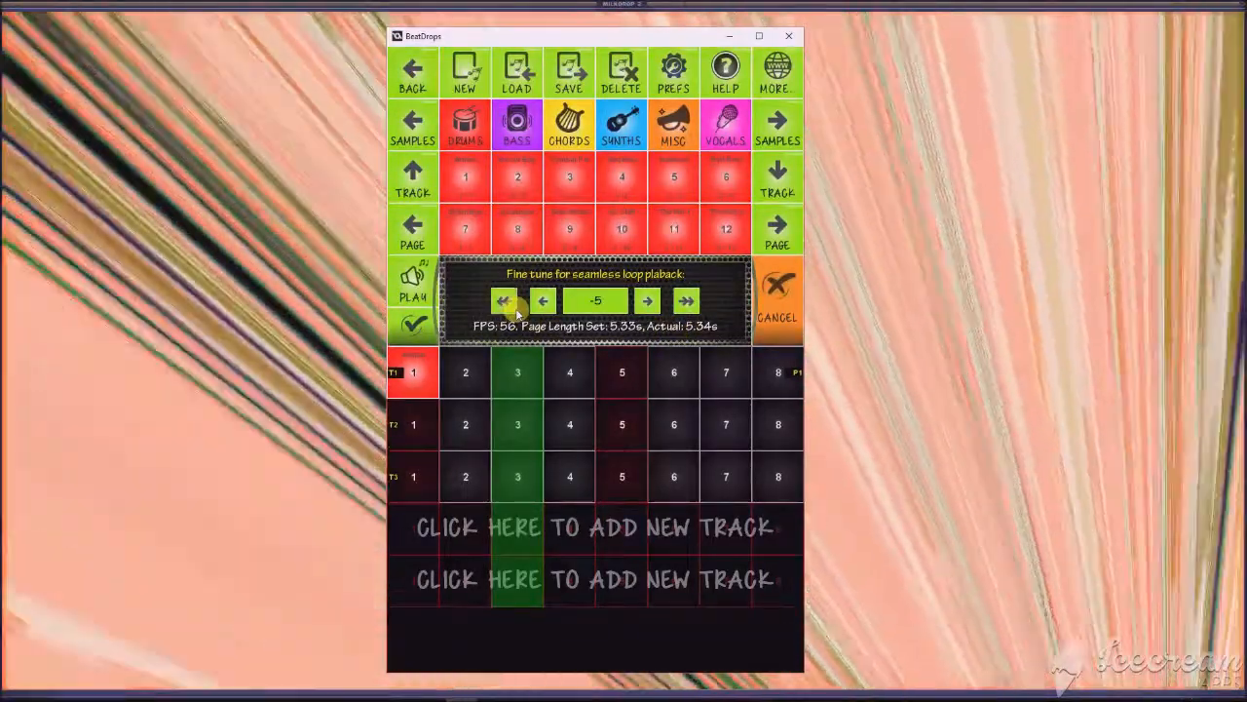
pyautogui.click(687, 304)
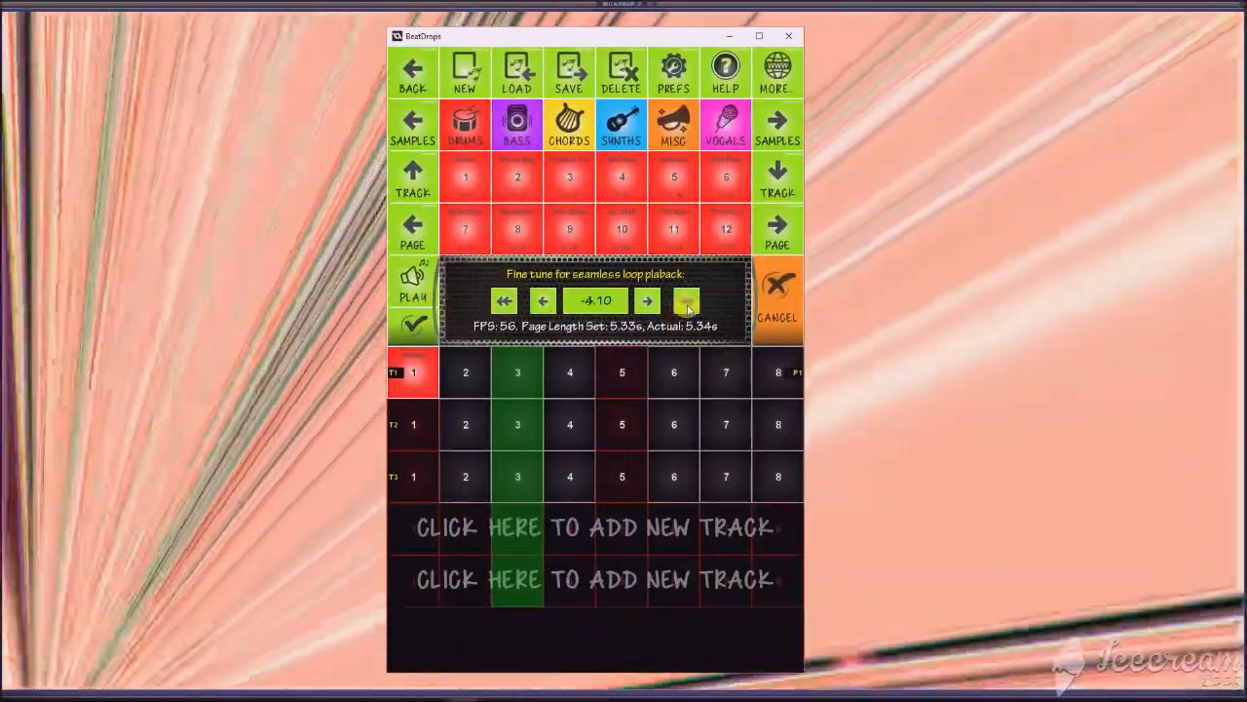
pyautogui.click(688, 307)
pyautogui.click(688, 307)
pyautogui.click(688, 307)
pyautogui.click(688, 307)
pyautogui.click(688, 307)
pyautogui.click(688, 307)
pyautogui.click(504, 306)
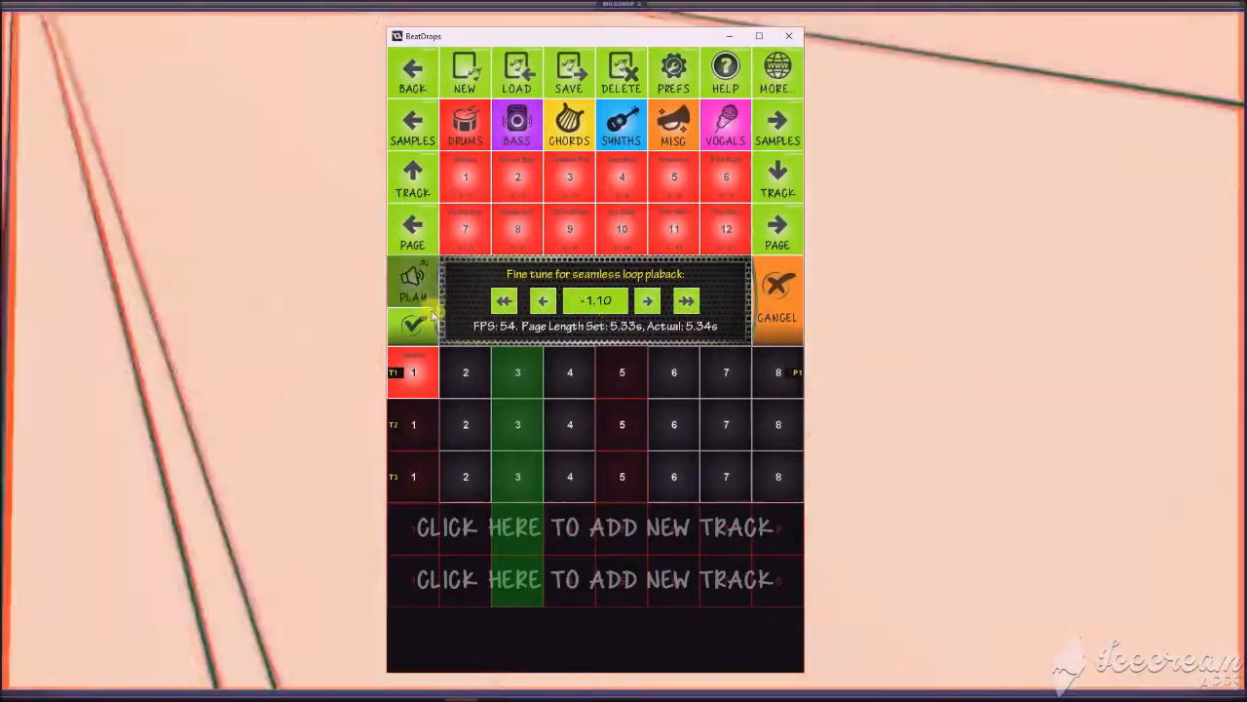
pyautogui.click(417, 324)
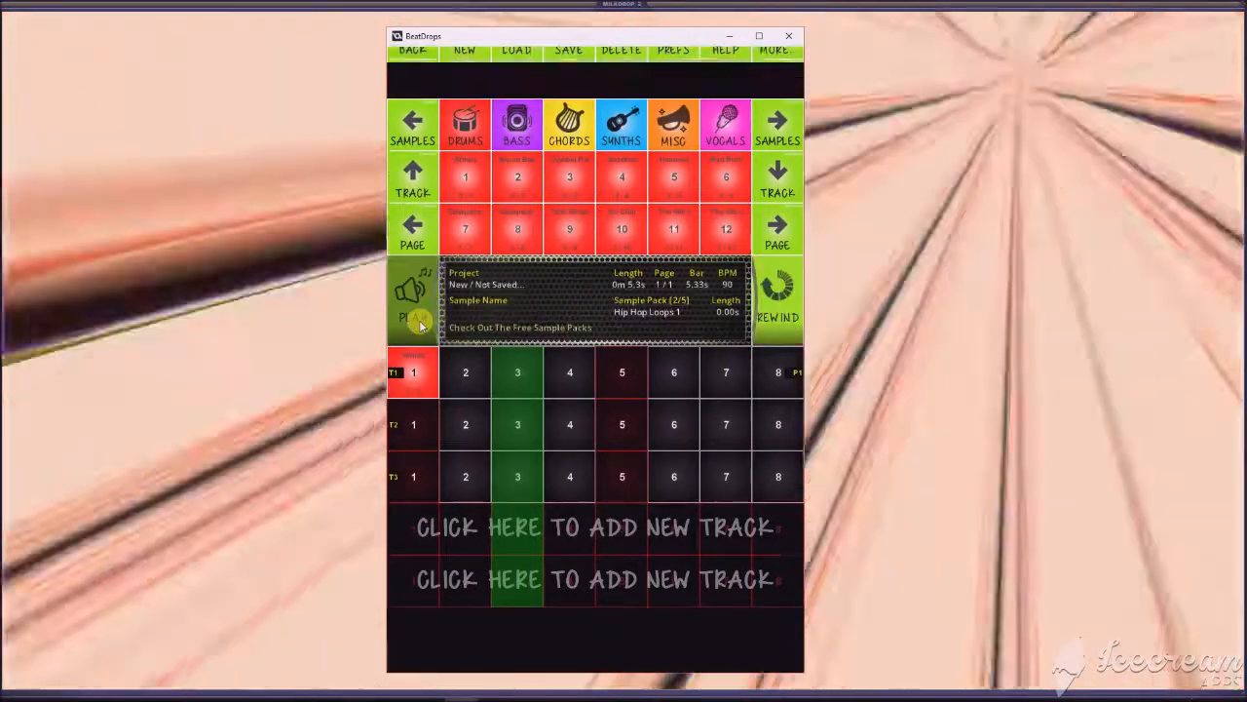
# - Set the program speed preference to 100 FPS
pyautogui.click(673, 70)
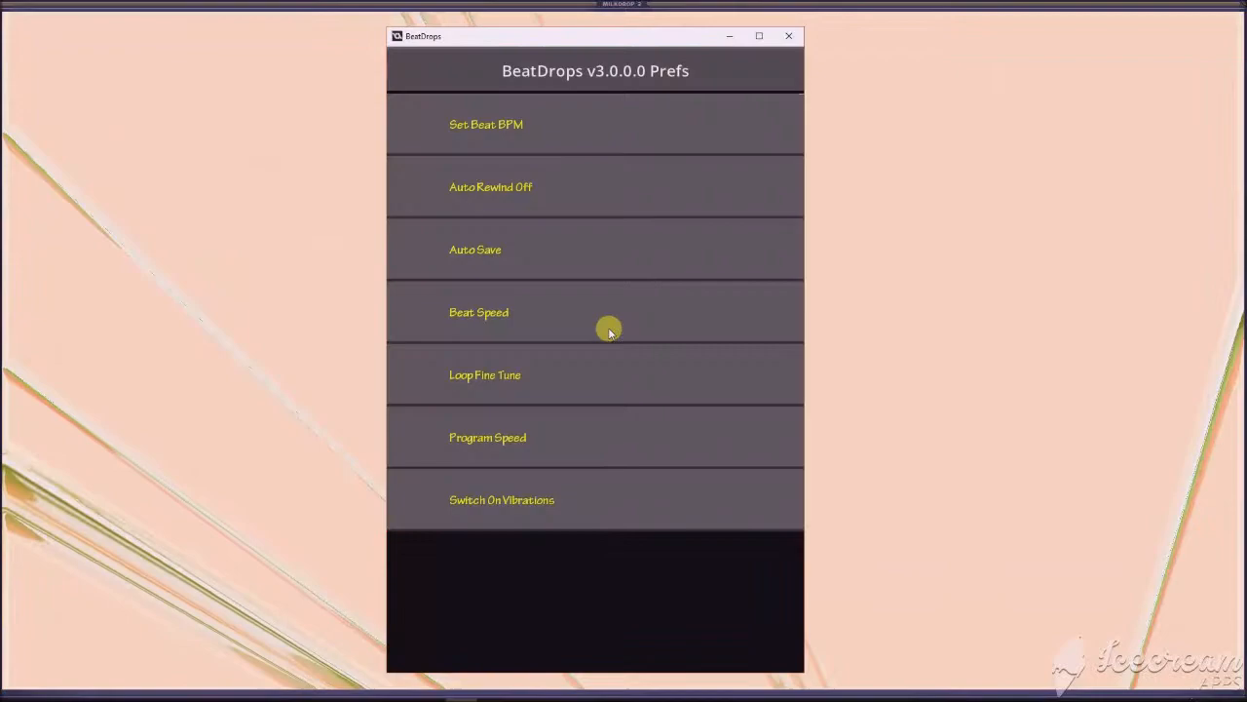
pyautogui.click(556, 453)
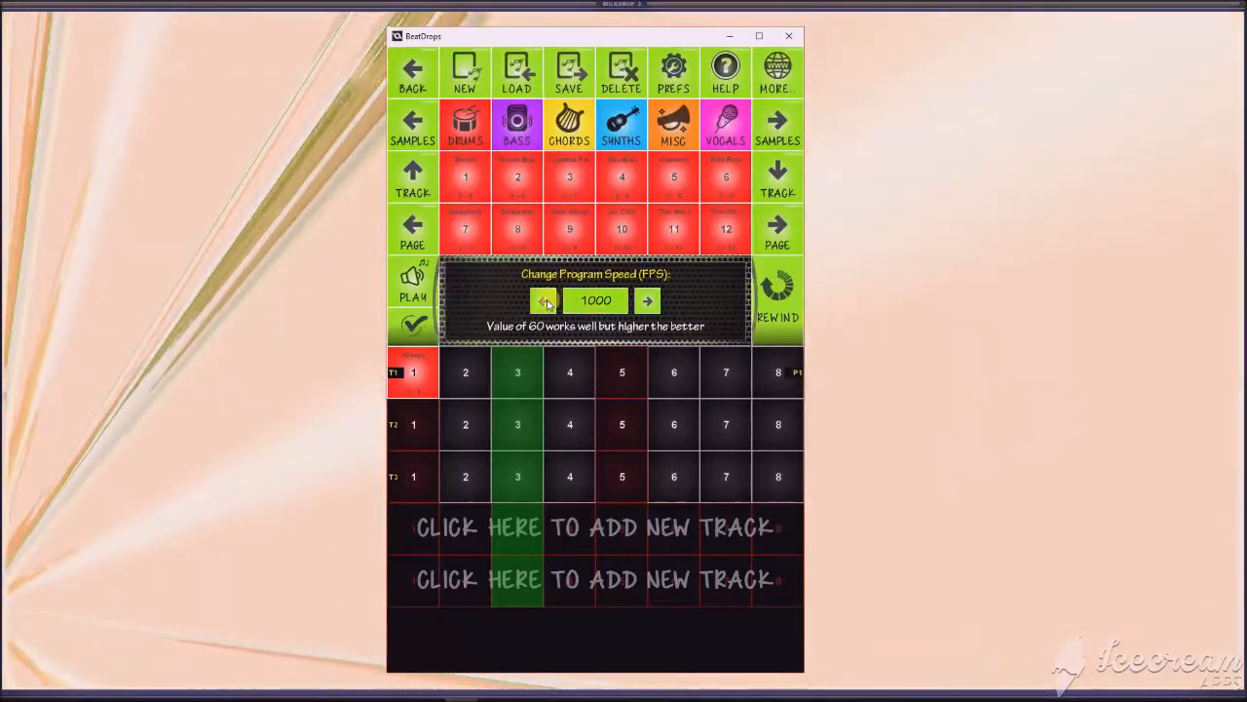
pyautogui.click(594, 301)
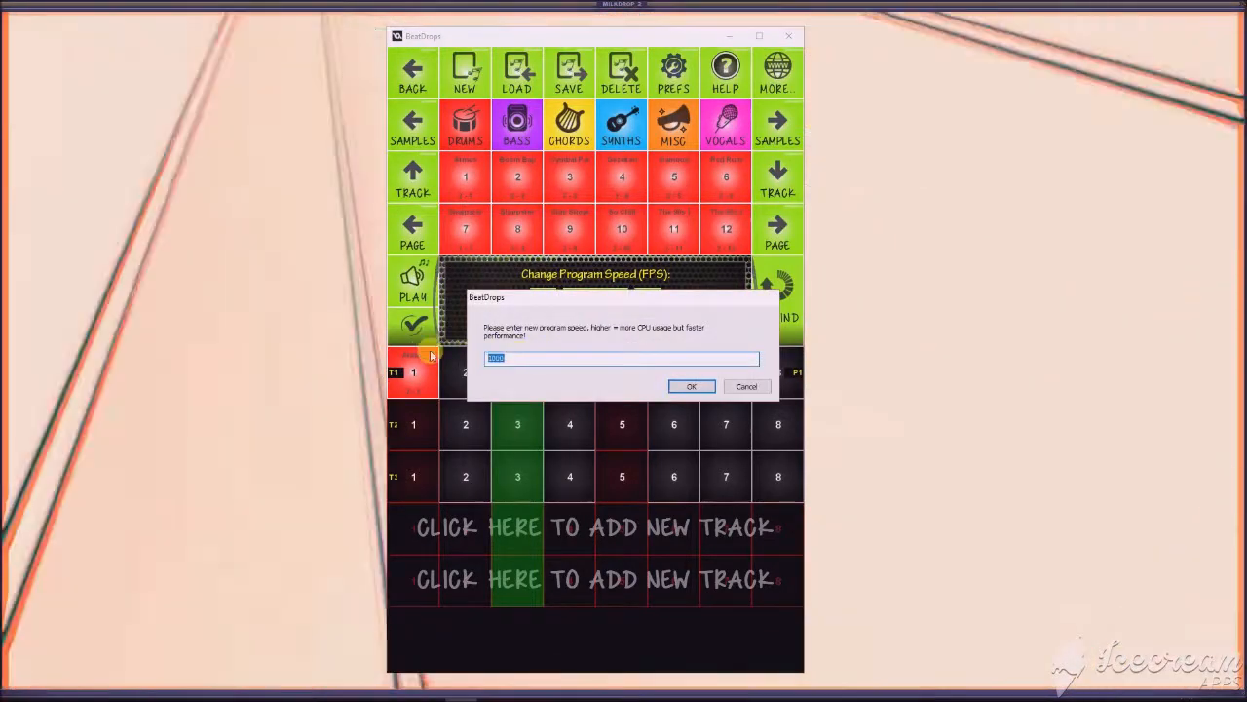
pyautogui.press('BackSpace')
pyautogui.write('100')
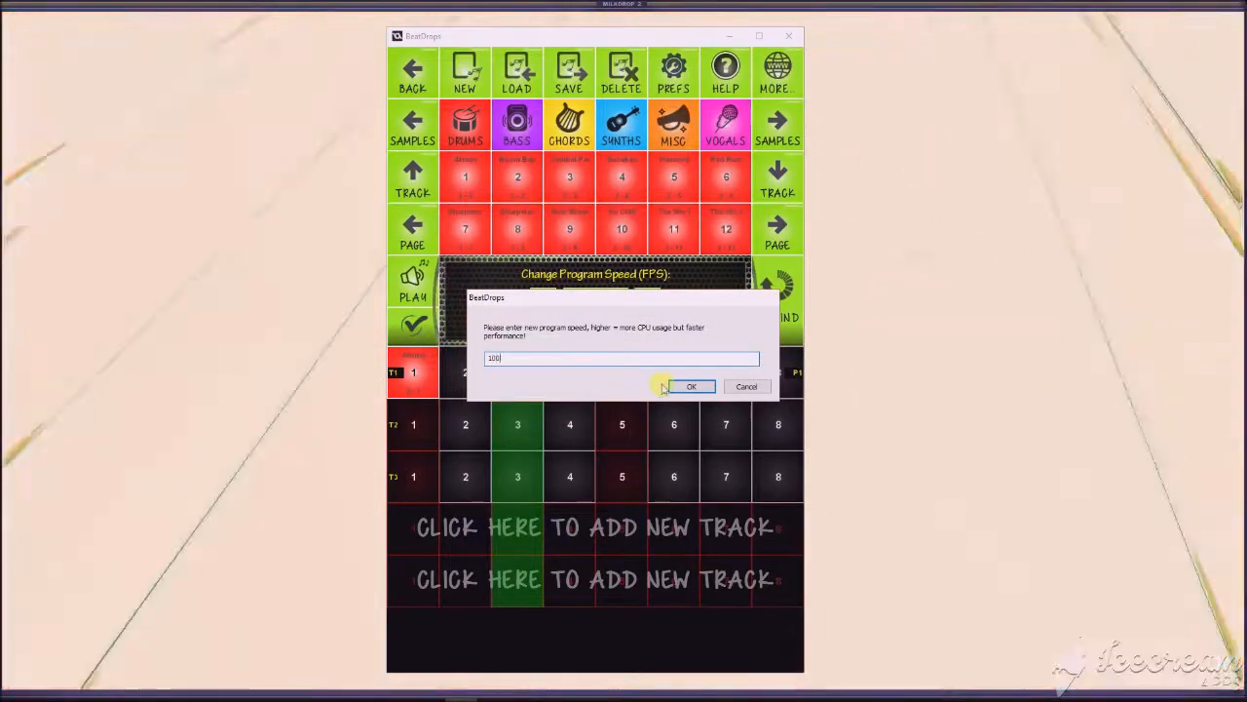
pyautogui.click(698, 386)
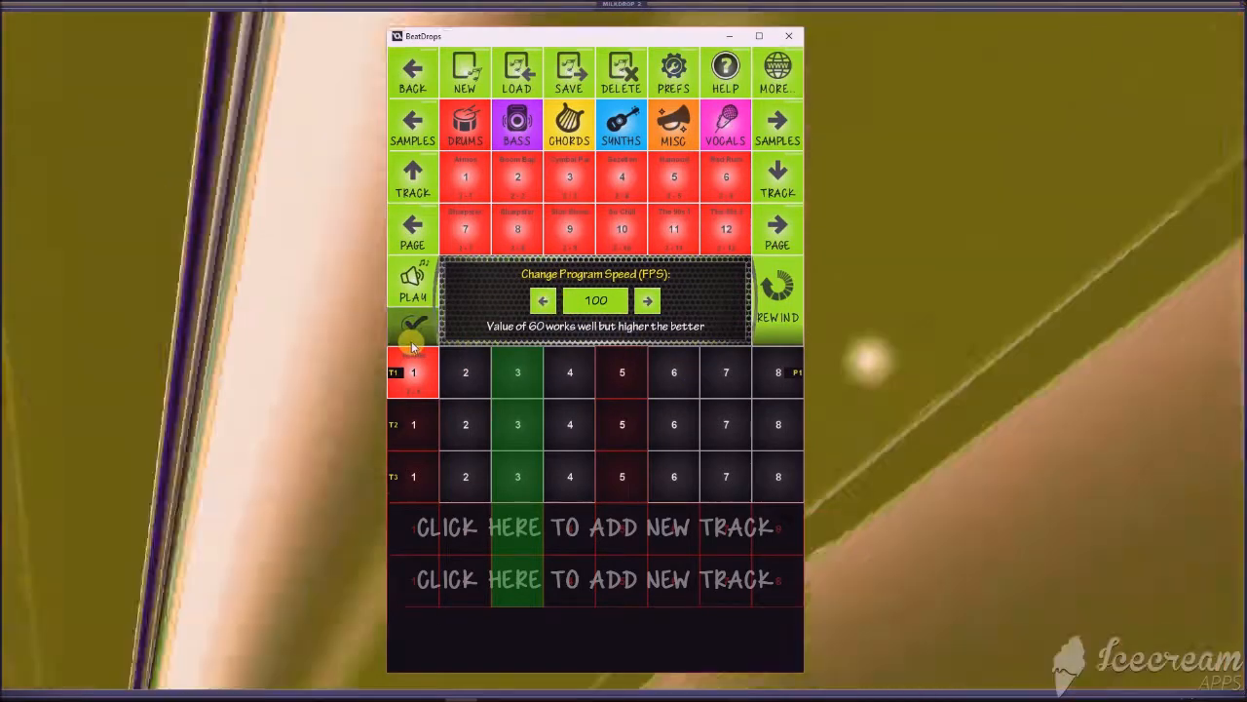
# - Switch on vibrations in the preferences and open the About Us information
pyautogui.click(686, 85)
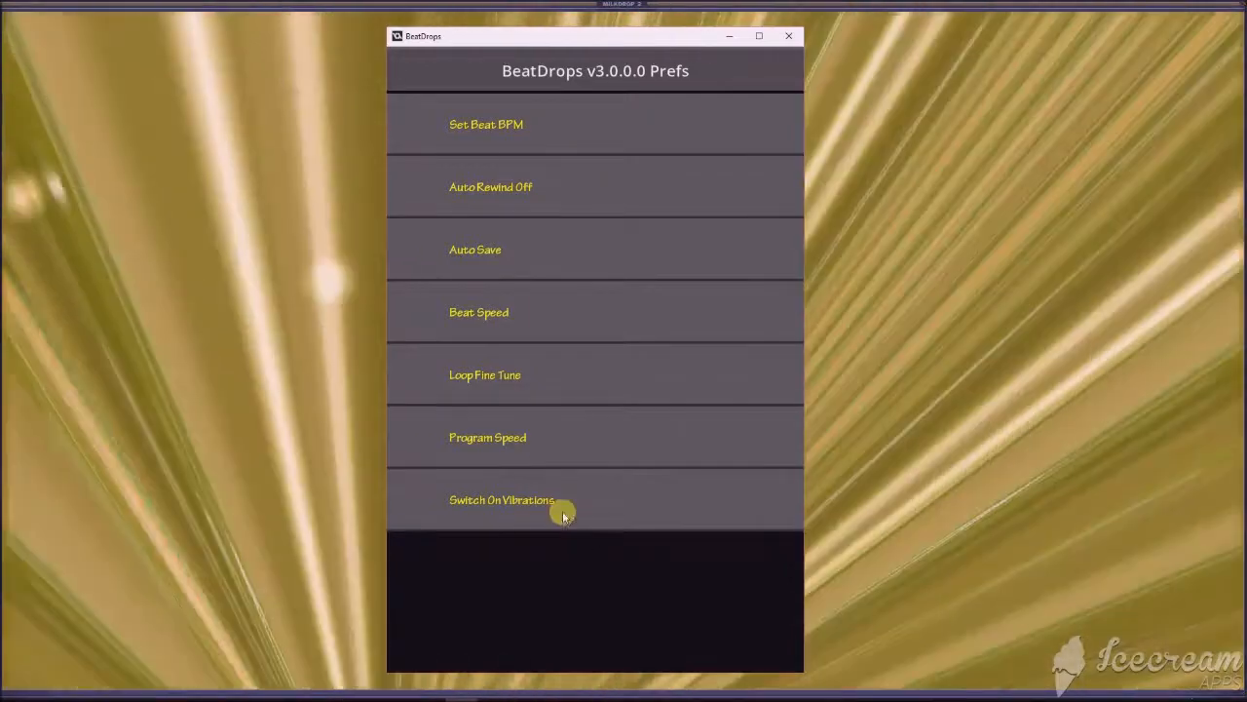
pyautogui.click(563, 503)
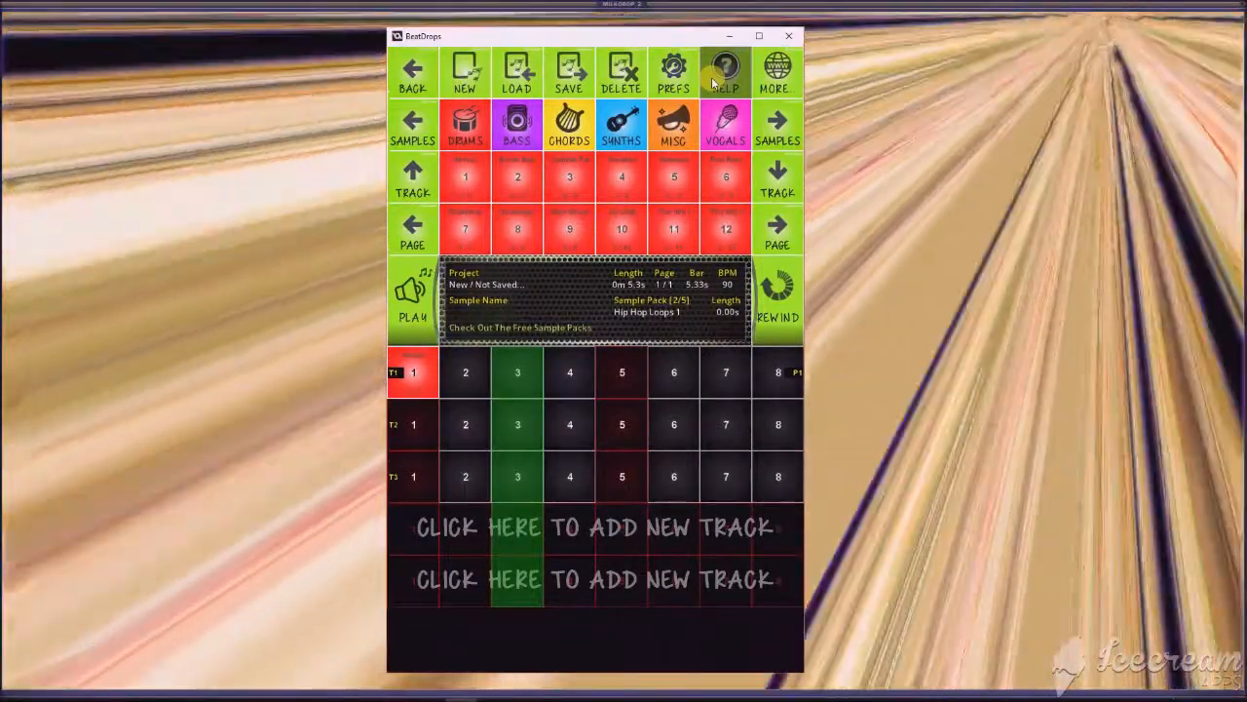
pyautogui.click(713, 78)
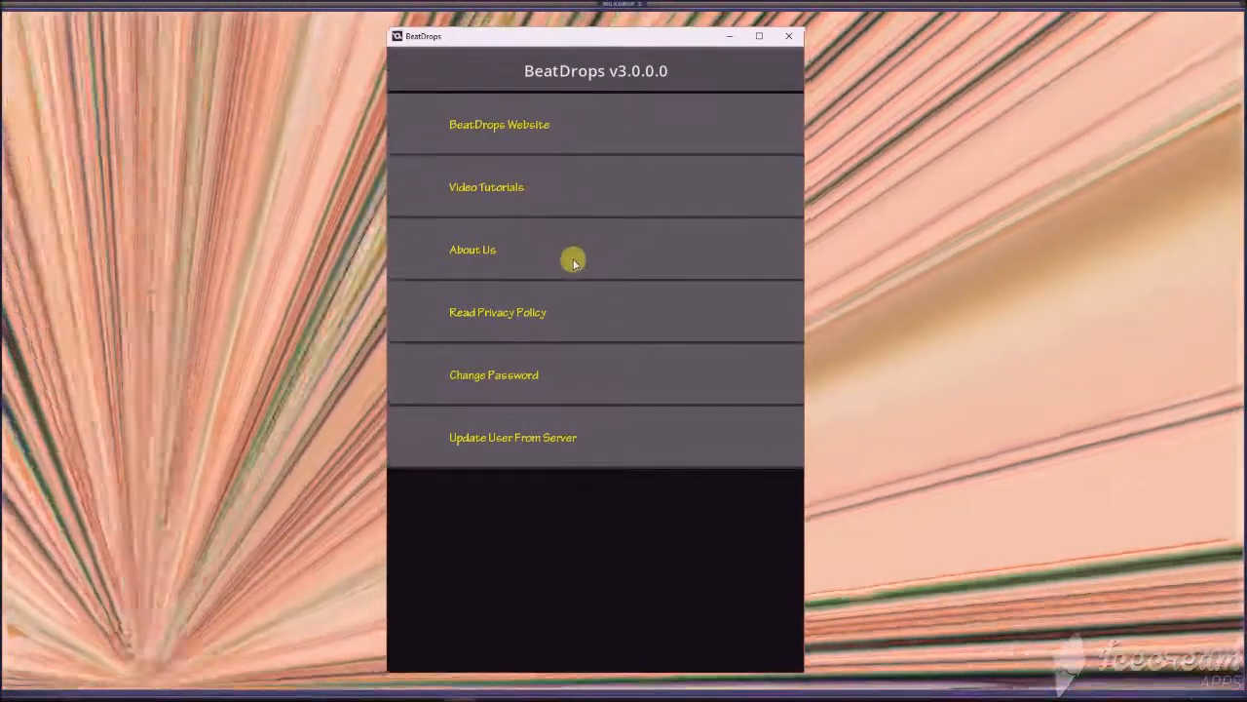
pyautogui.click(572, 260)
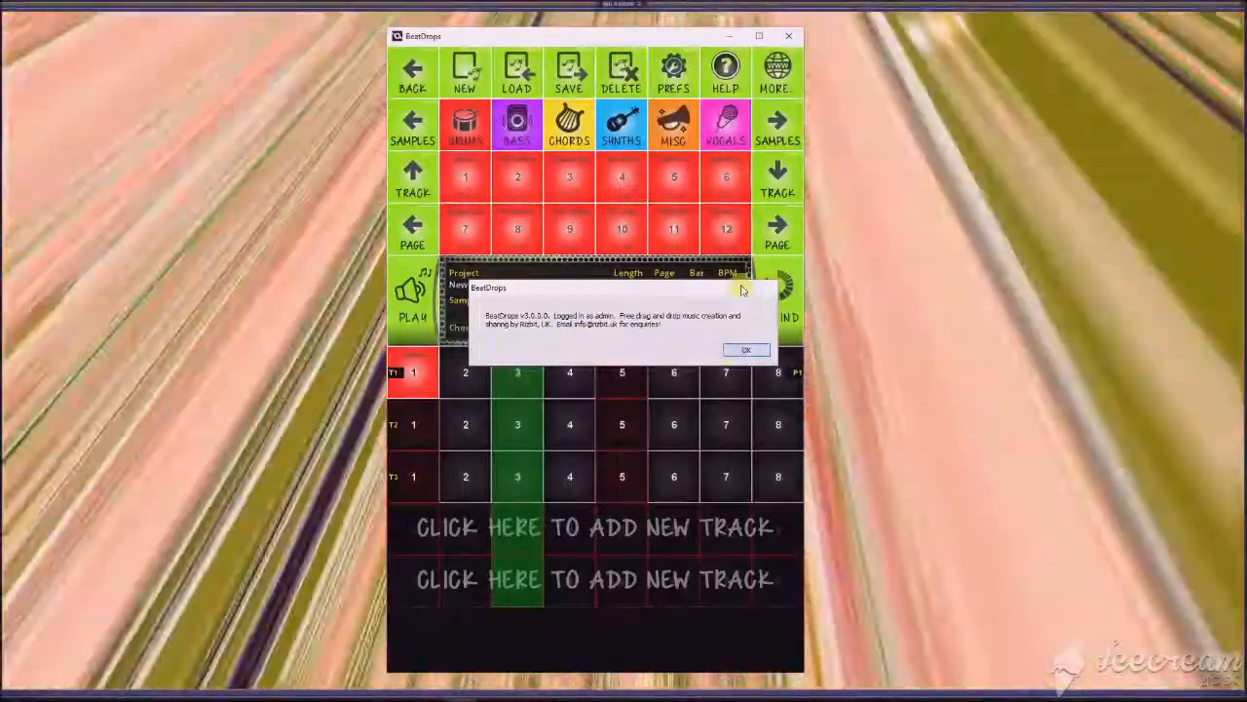
# - Close the About Us information and choose Update User From Server among the extra options
pyautogui.click(737, 349)
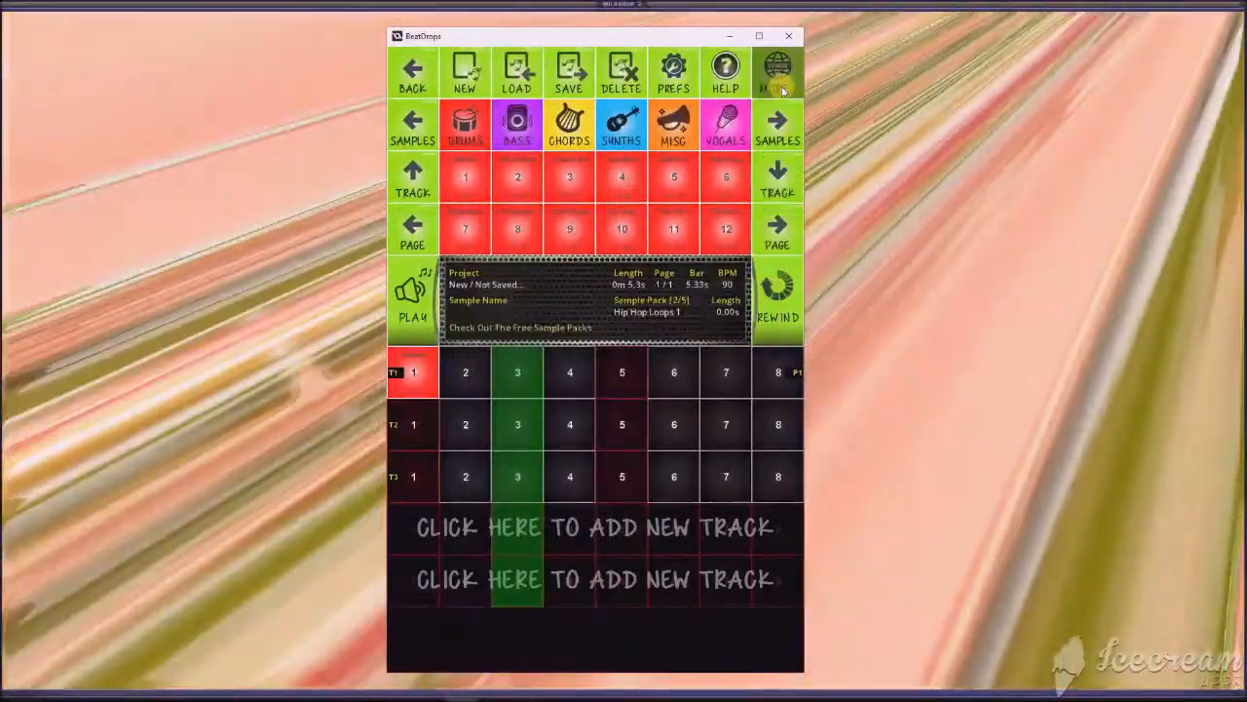
pyautogui.click(780, 85)
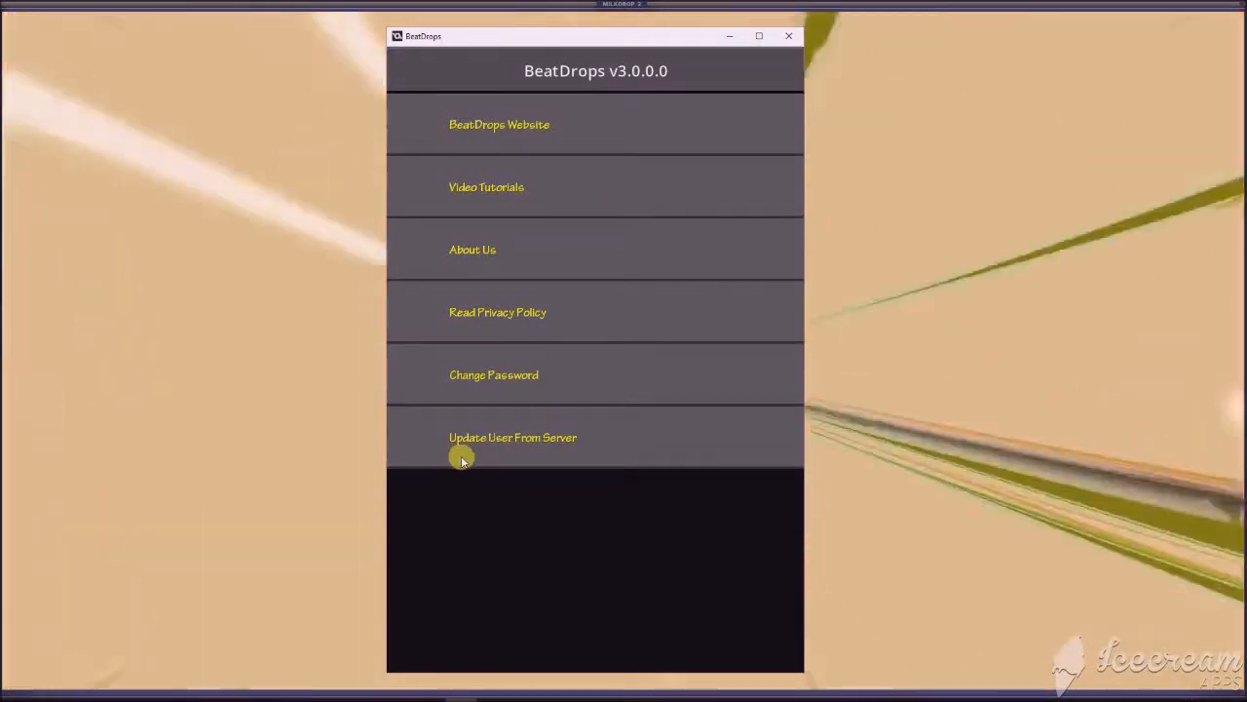
pyautogui.click(562, 440)
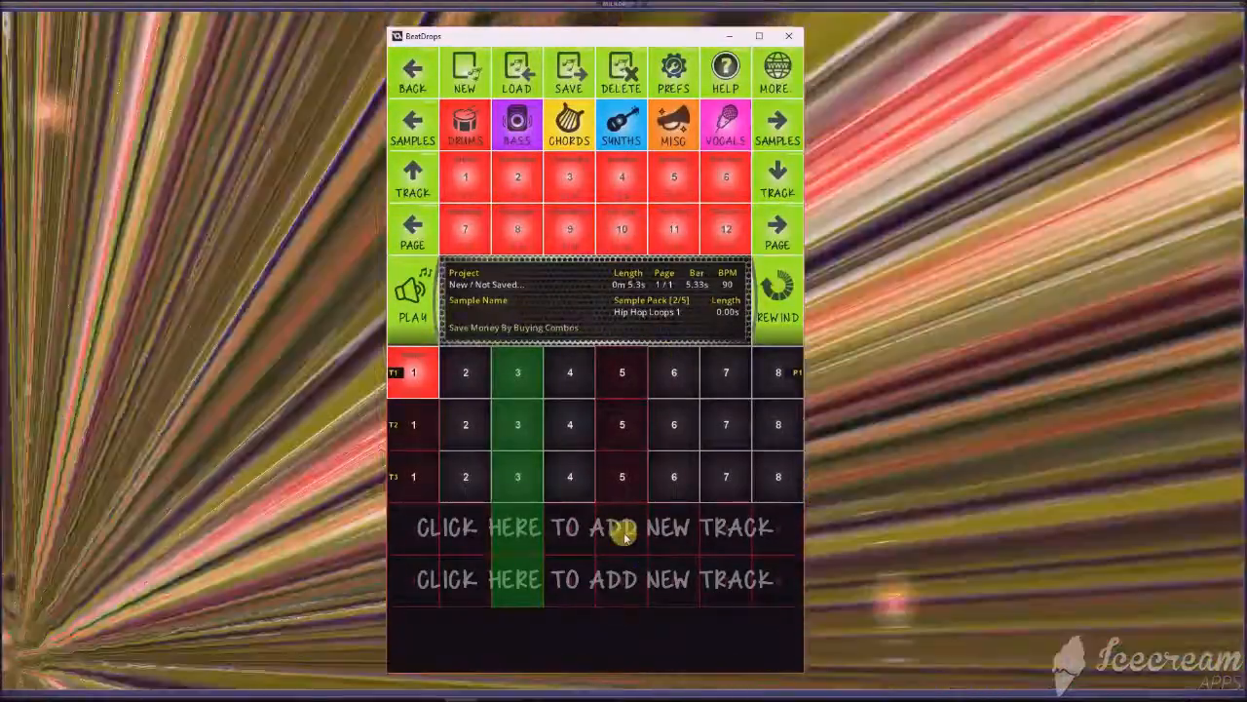
# - Add a fourth track to the project below the three existing tracks
pyautogui.click(623, 529)
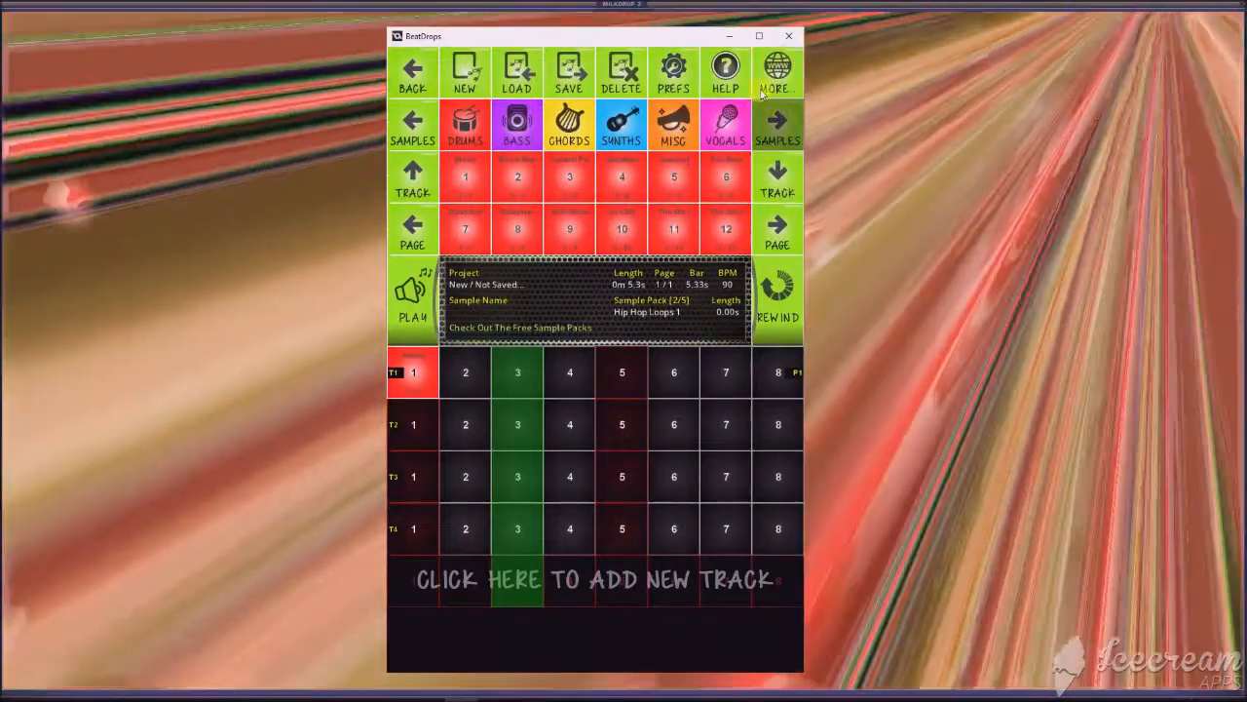
# - Open the Update User From Server prompt and decline updating the store purchase data
pyautogui.click(762, 92)
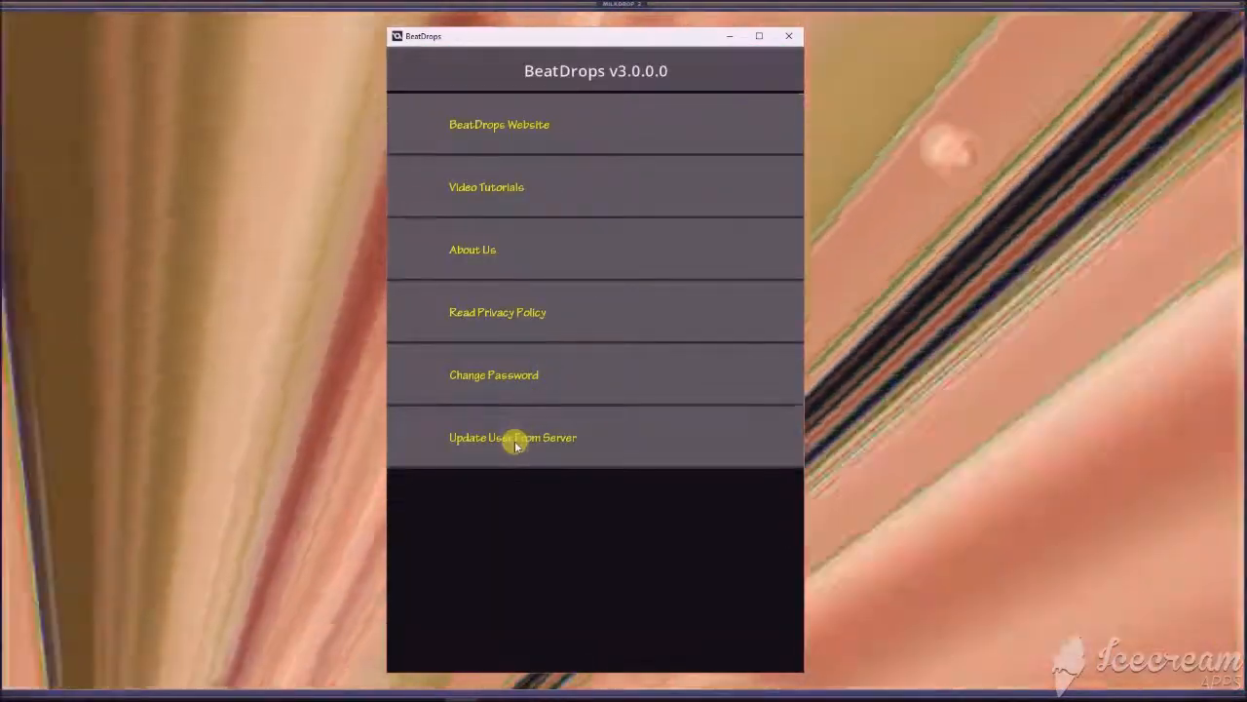
pyautogui.click(517, 440)
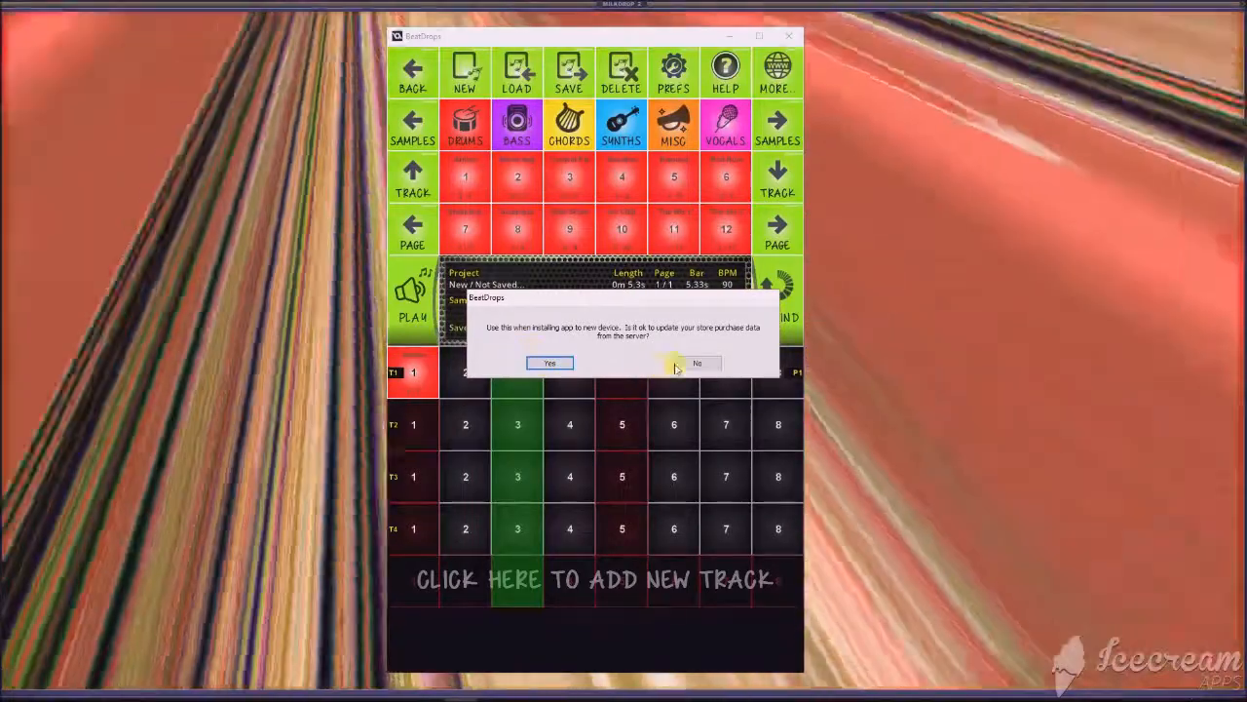
pyautogui.click(692, 364)
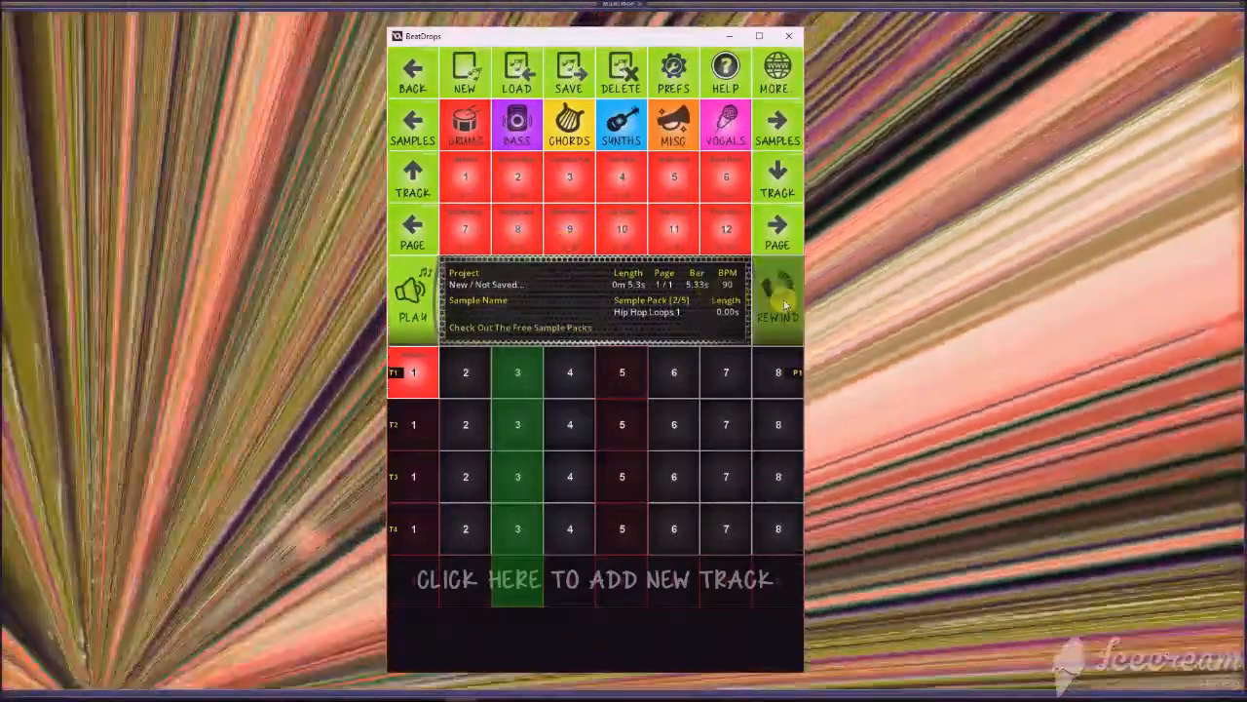
# - Rewind the project to the first beat and add empty pages until the project has 10 pages
pyautogui.click(786, 305)
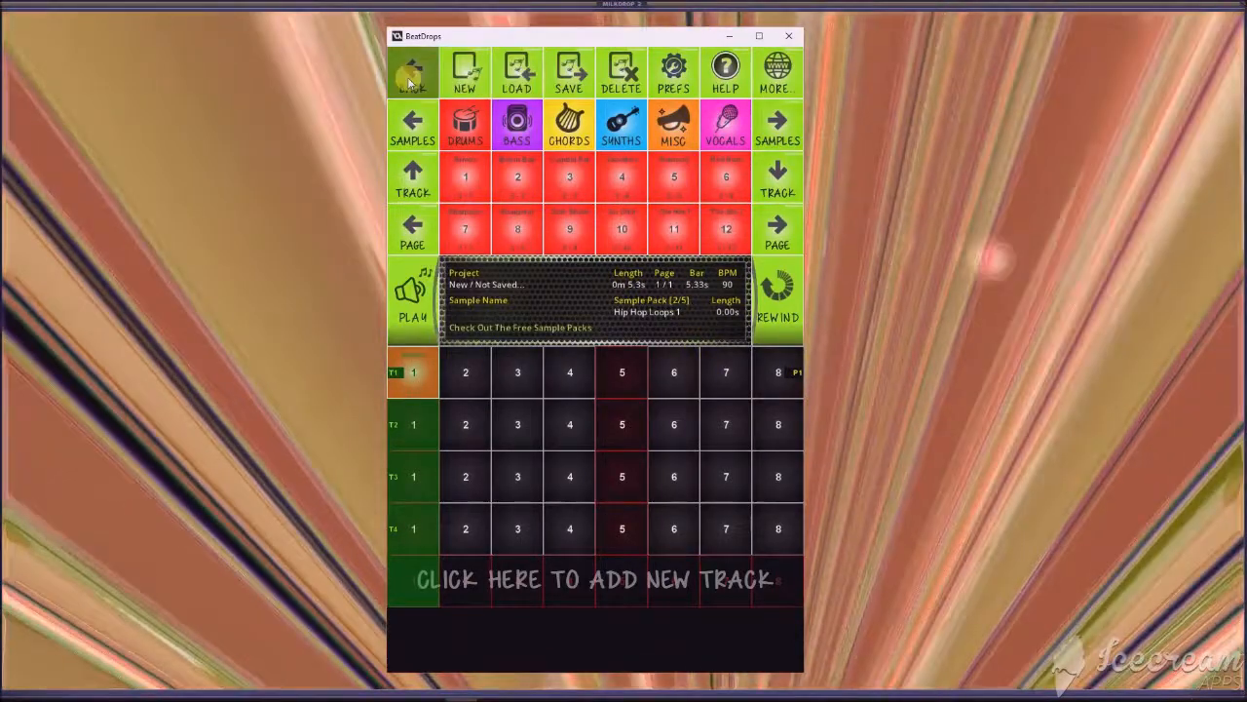
pyautogui.click(414, 80)
pyautogui.click(517, 89)
pyautogui.click(472, 73)
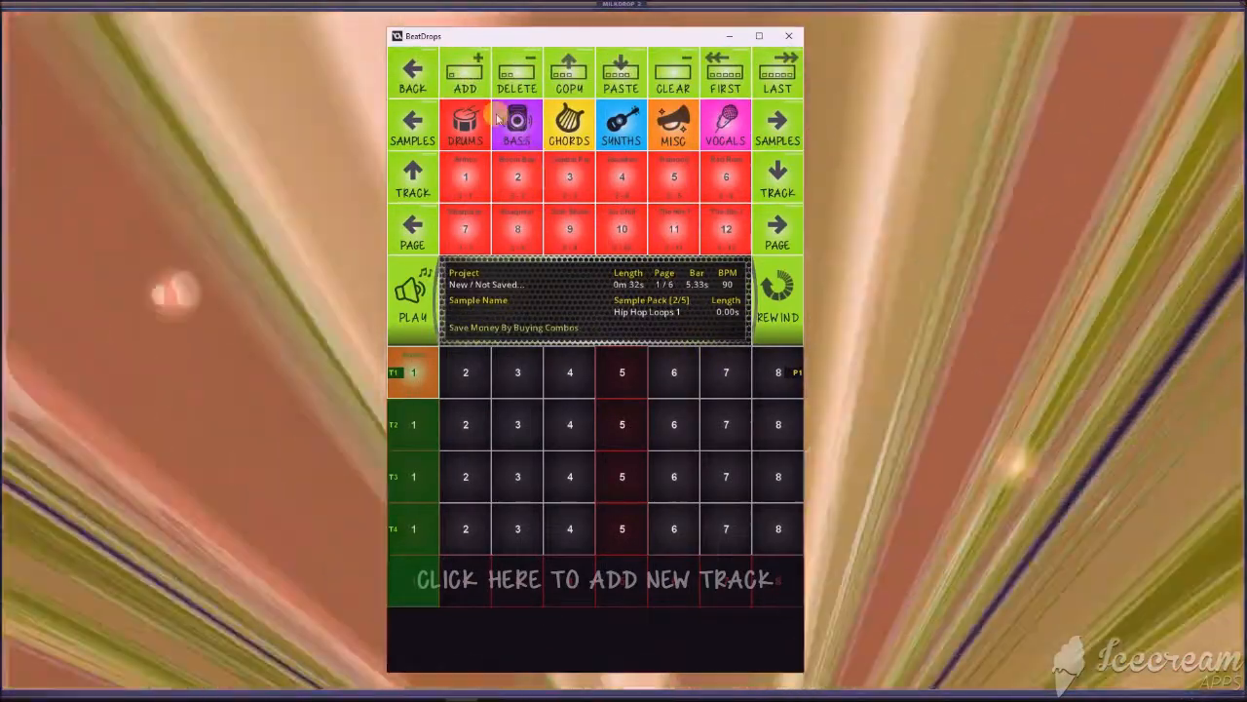
pyautogui.click(470, 76)
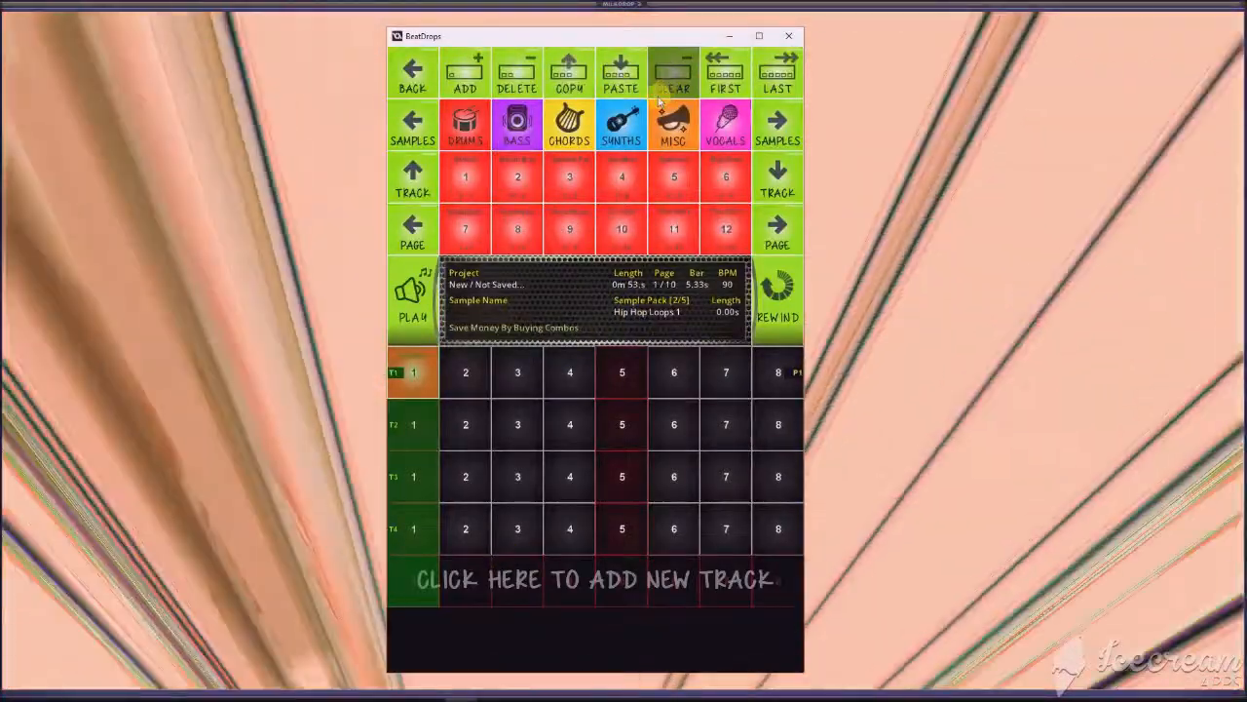
pyautogui.click(412, 82)
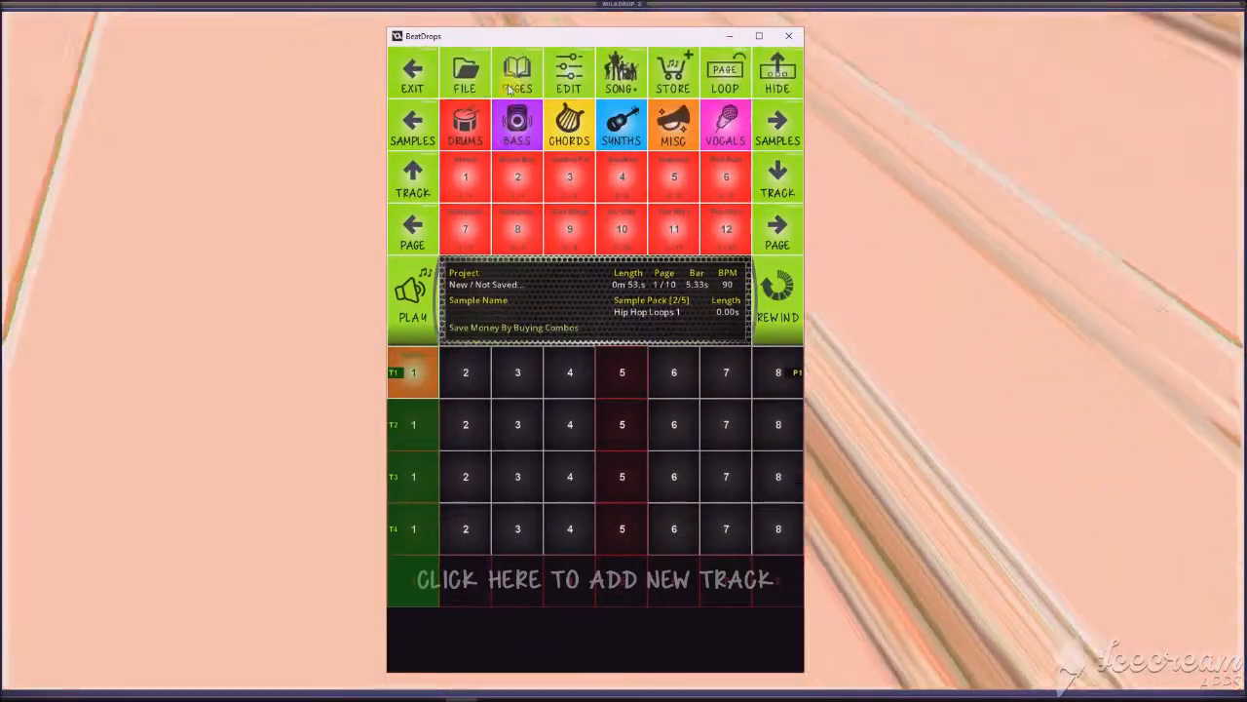
pyautogui.click(515, 82)
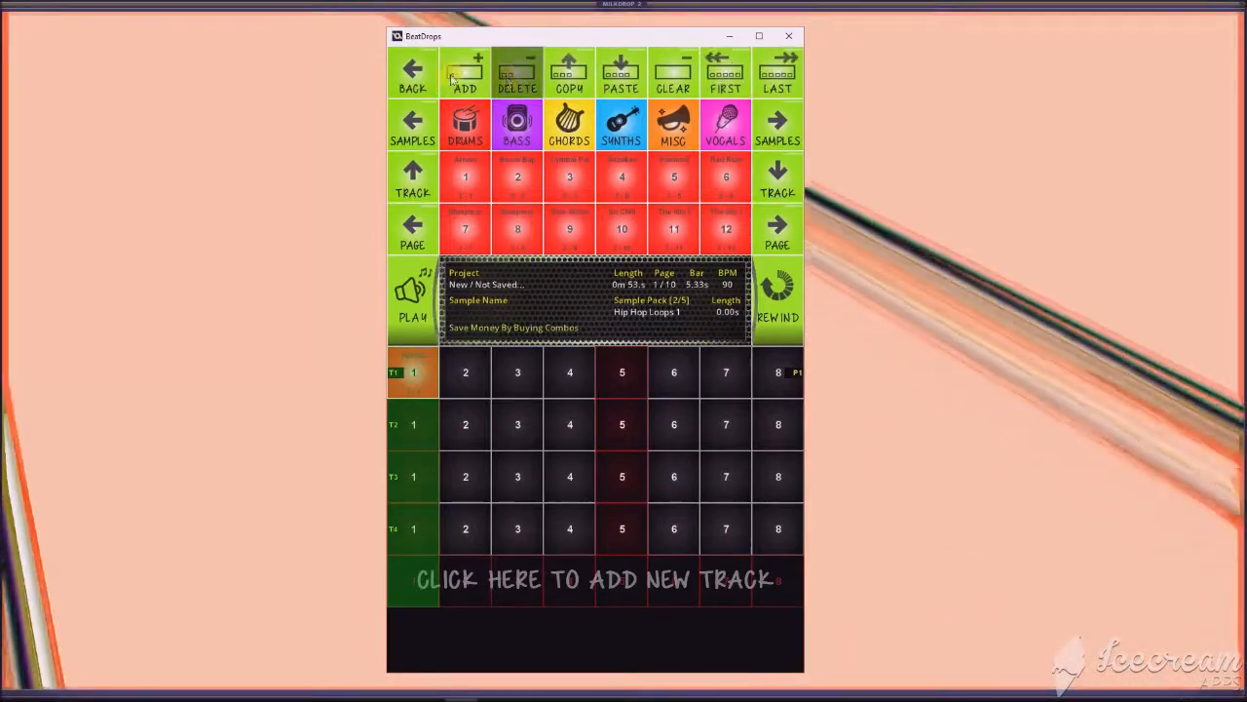